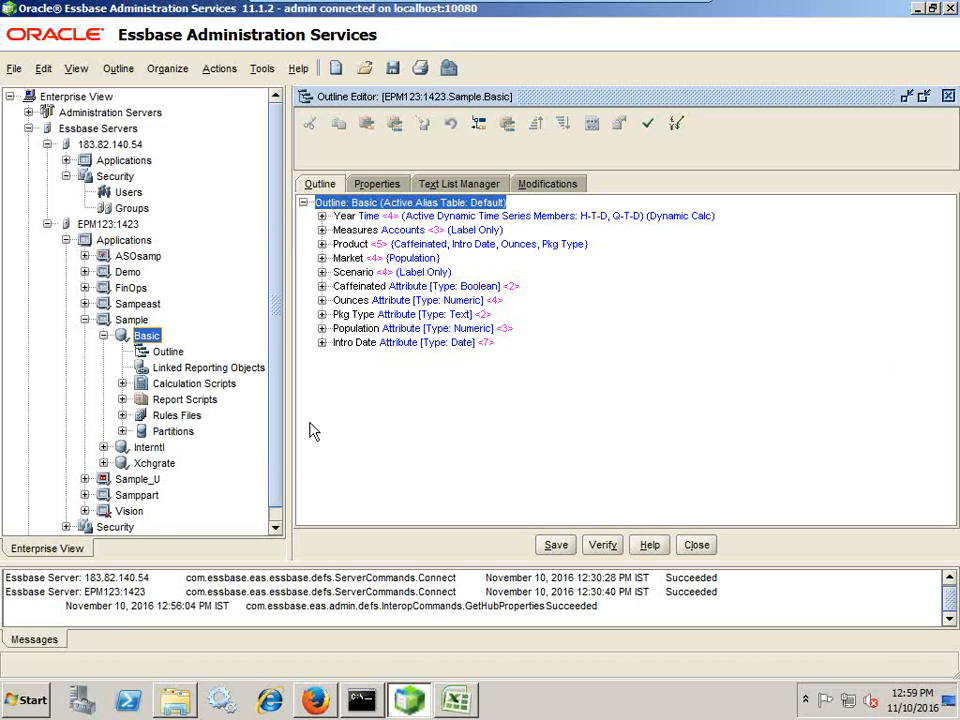
# Step through the Basic outline's dimensions from Year down to Scenario
pyautogui.press('Down')
pyautogui.press('Down')
pyautogui.press('Down')
pyautogui.press('Down')
pyautogui.press('Down')
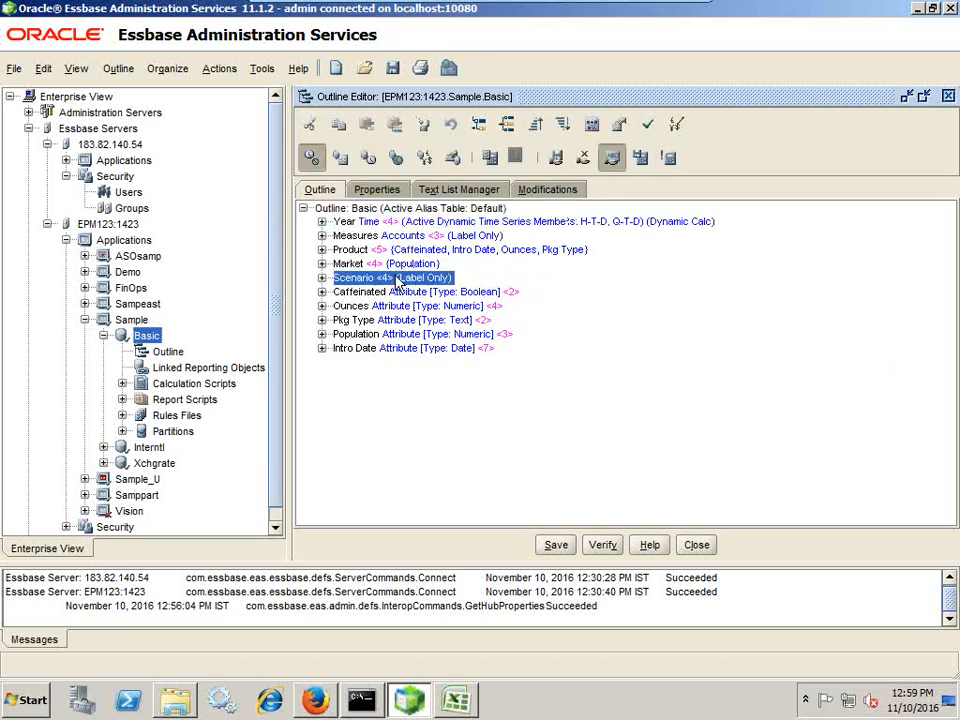
# Open the Sample_Basic_Data1 text file from the Essbase_Data_Load folder and place it in front of the Basic outline
pyautogui.click(175, 700)
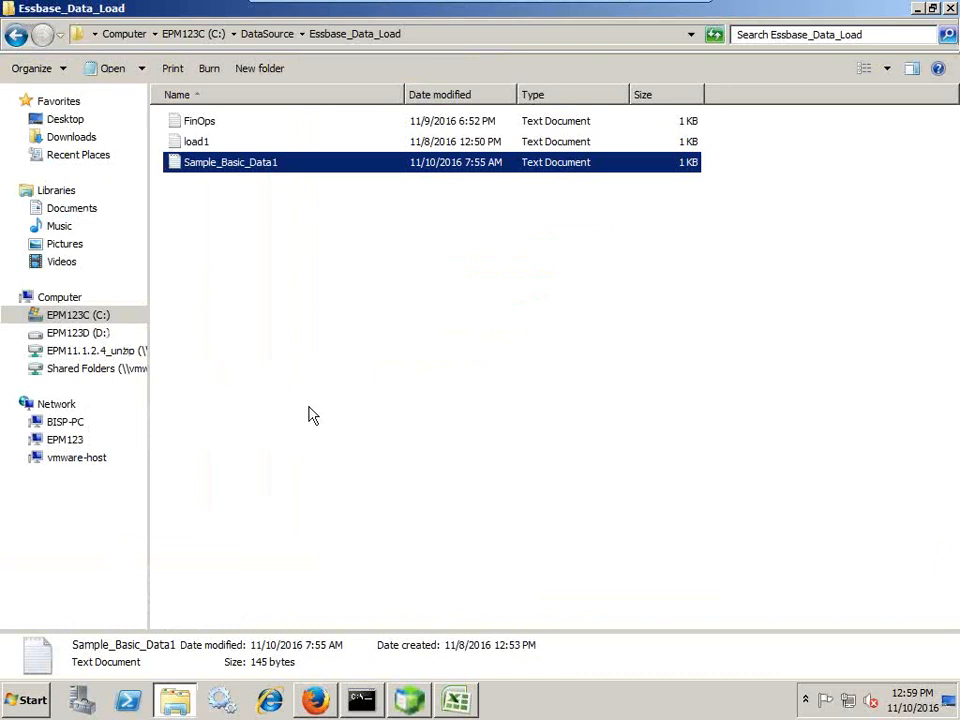
pyautogui.doubleClick(240, 163)
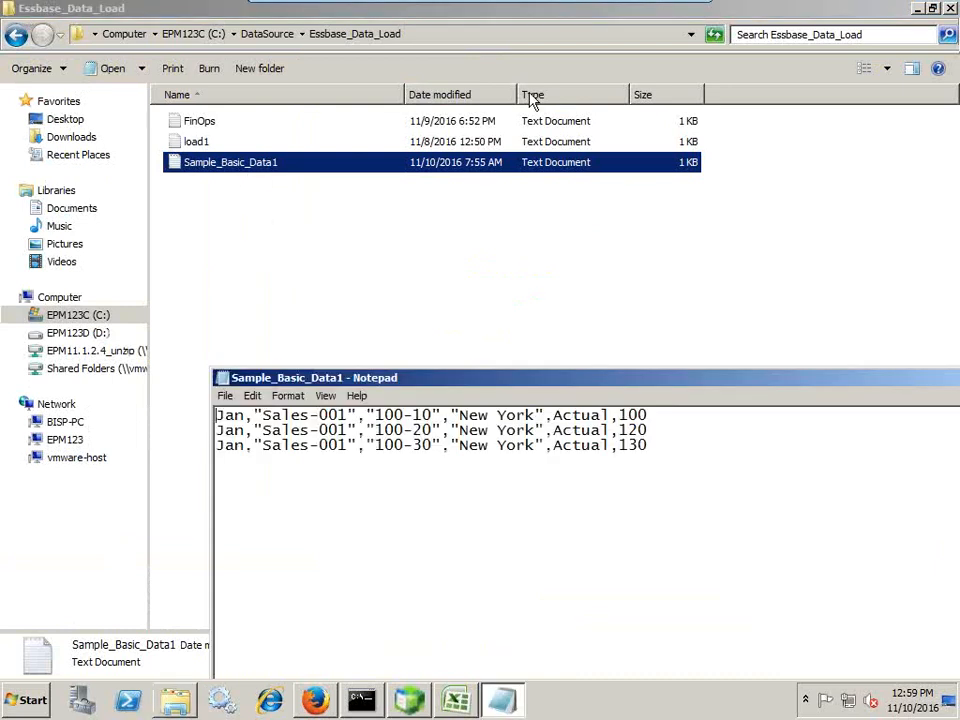
pyautogui.click(916, 9)
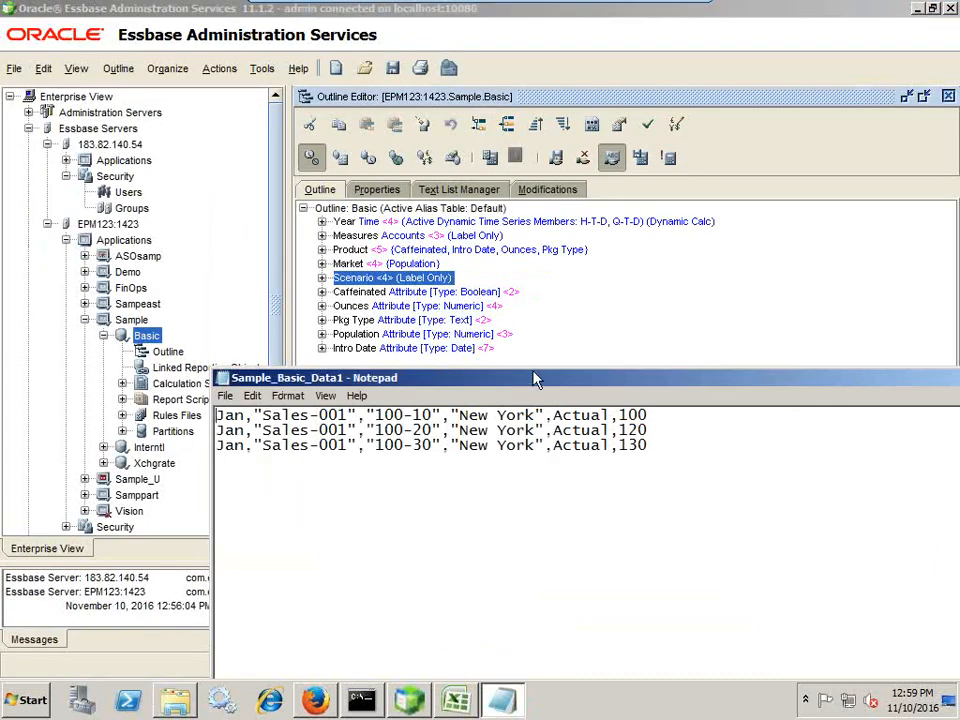
pyautogui.moveTo(531, 371); pyautogui.dragTo(540, 350)
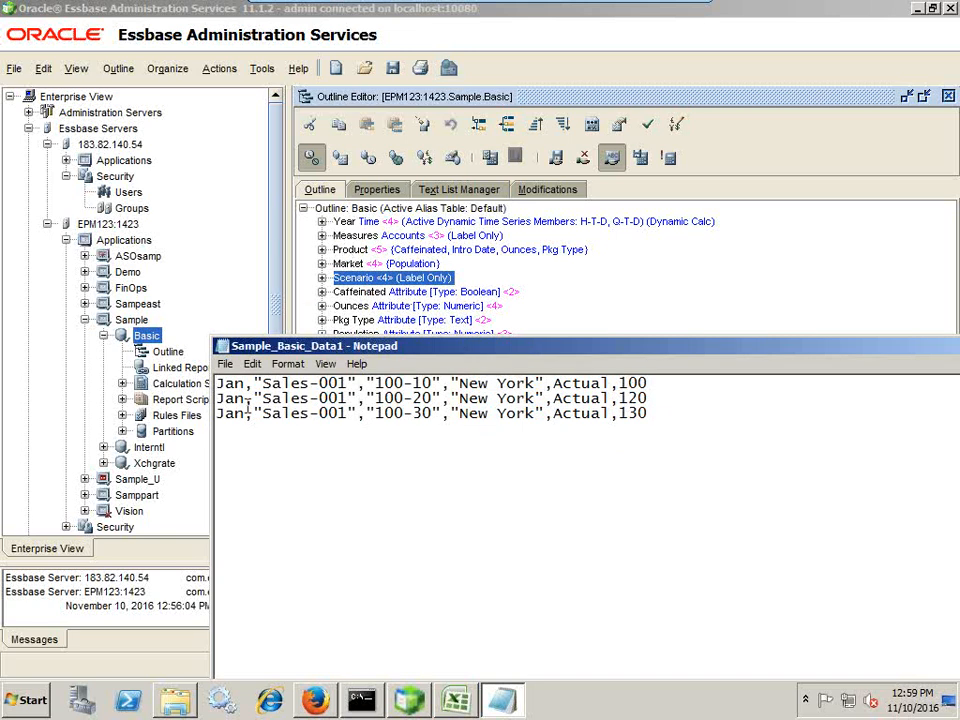
# Expand Year and Qtr1 in the outline to compare the Jan member with the data file's first column
pyautogui.click(321, 223)
pyautogui.click(321, 222)
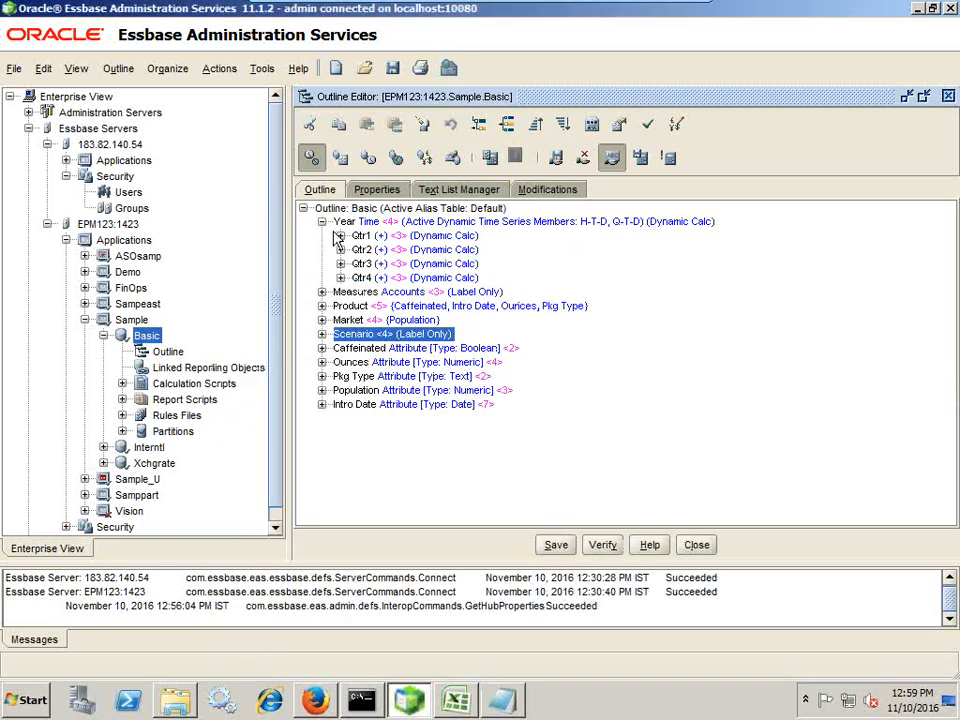
pyautogui.click(340, 236)
pyautogui.hotkey('alt', 'Tab')
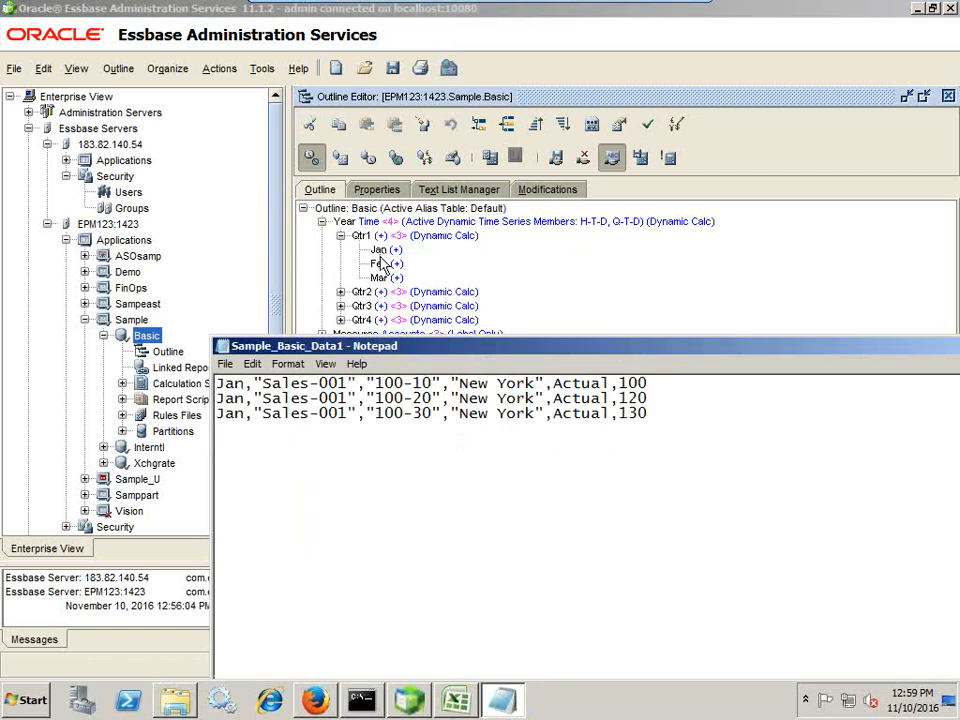
# Collapse Year and expand Measures through Profit and Margin to compare the Sales member with the data file
pyautogui.click(329, 236)
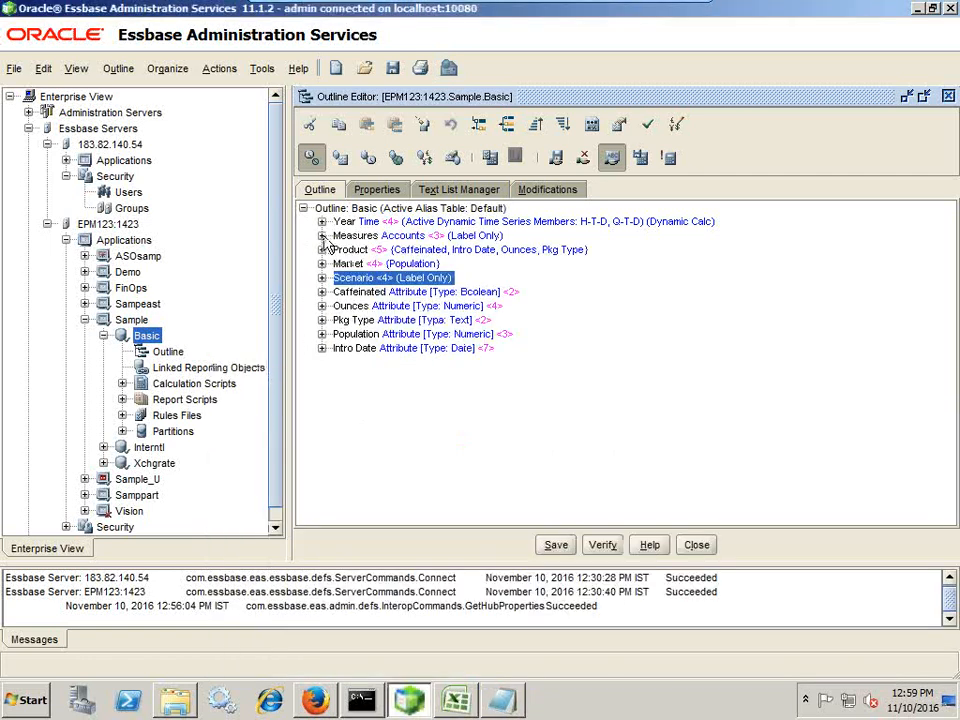
pyautogui.click(321, 235)
pyautogui.click(340, 249)
pyautogui.click(359, 263)
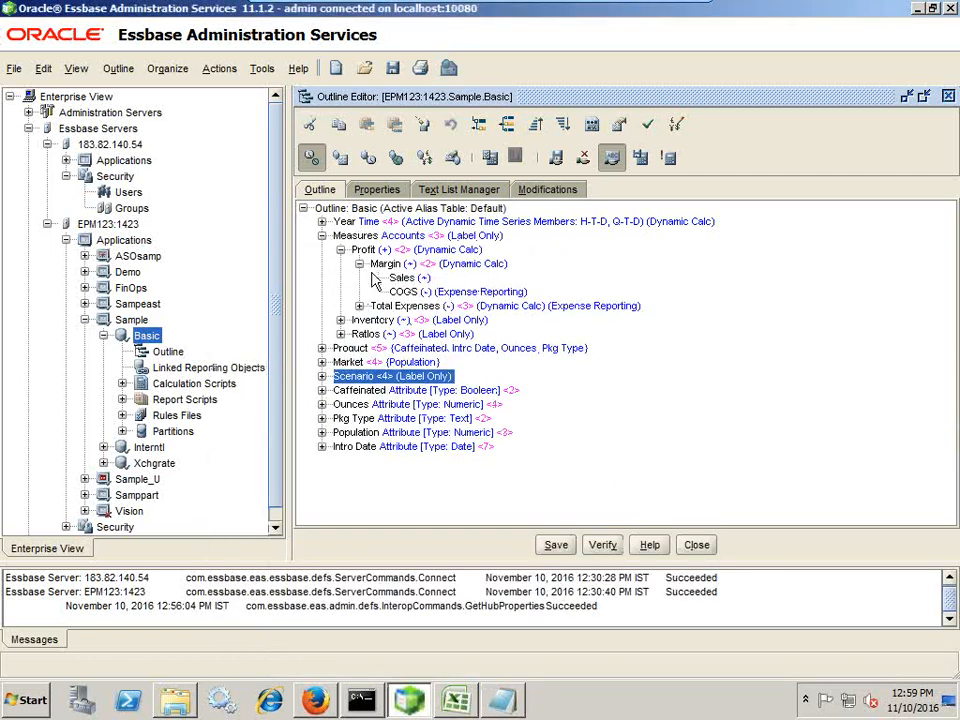
pyautogui.hotkey('alt', 'Tab')
# Highlight the Sales-001 account in the first record and its -001 suffix in the data file
pyautogui.moveTo(349, 383); pyautogui.dragTo(266, 383)
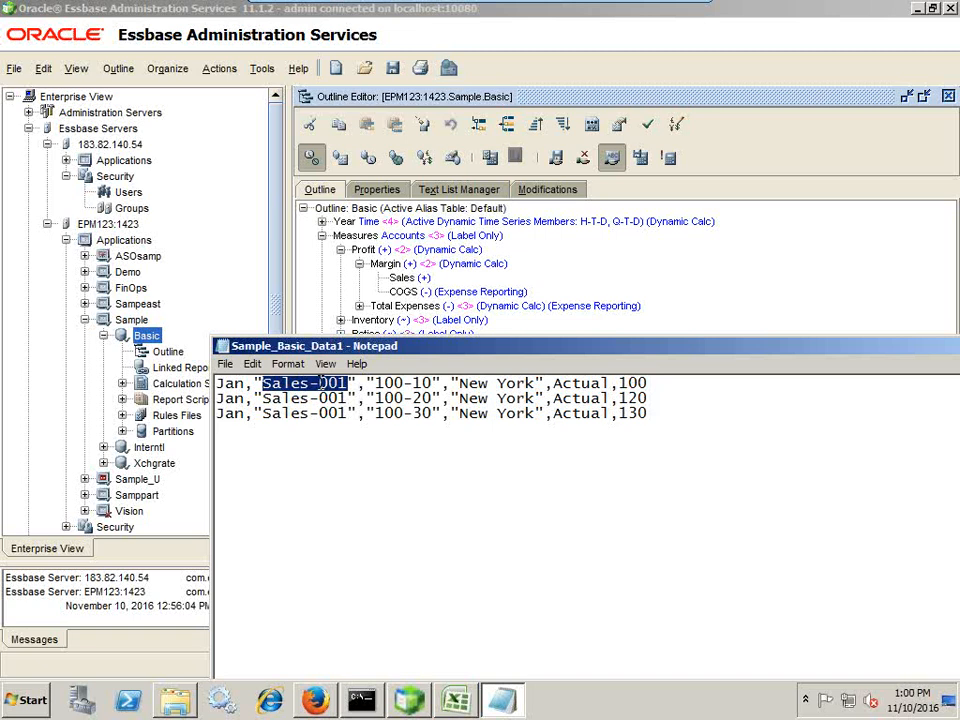
pyautogui.moveTo(311, 384); pyautogui.dragTo(349, 386)
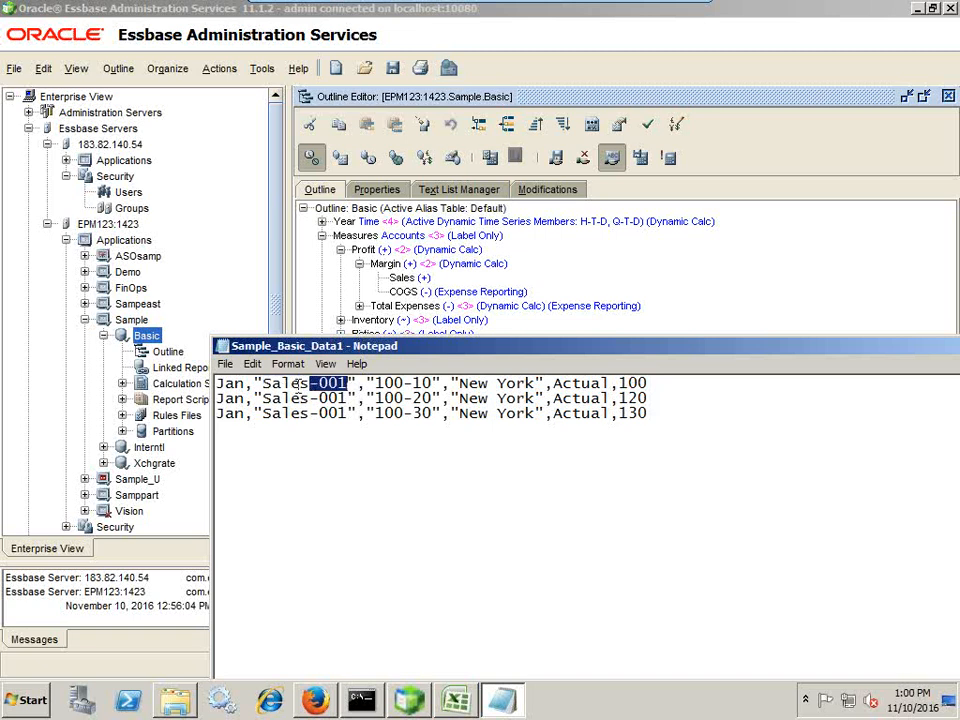
pyautogui.click(314, 384)
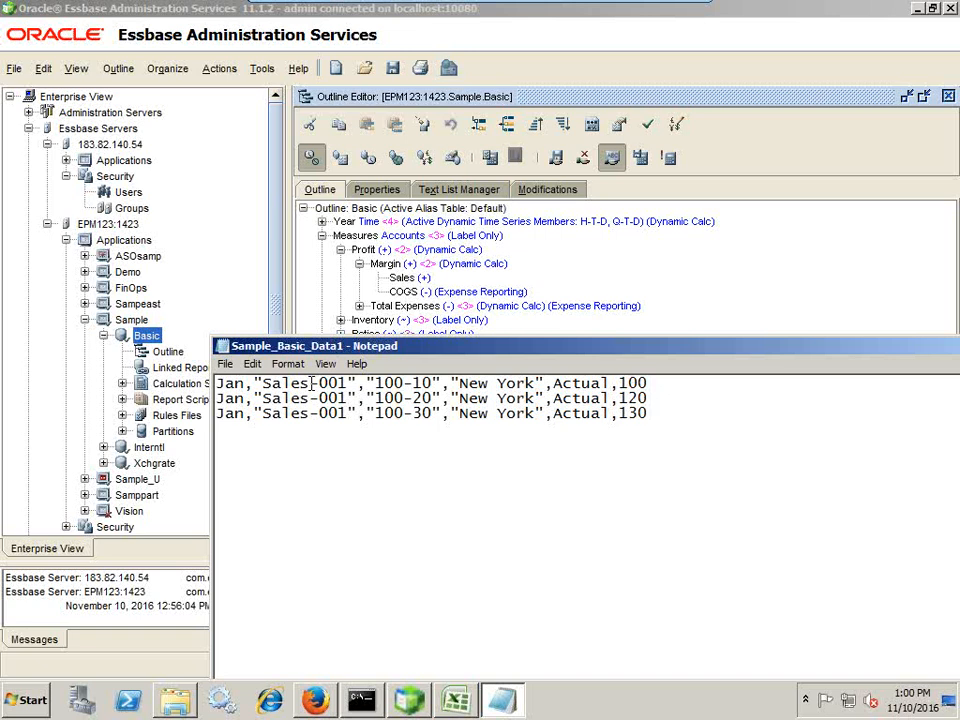
pyautogui.moveTo(314, 384); pyautogui.dragTo(346, 385)
# Collapse Measures and expand Product and 100 to compare the product members with the data file
pyautogui.click(321, 236)
pyautogui.click(322, 249)
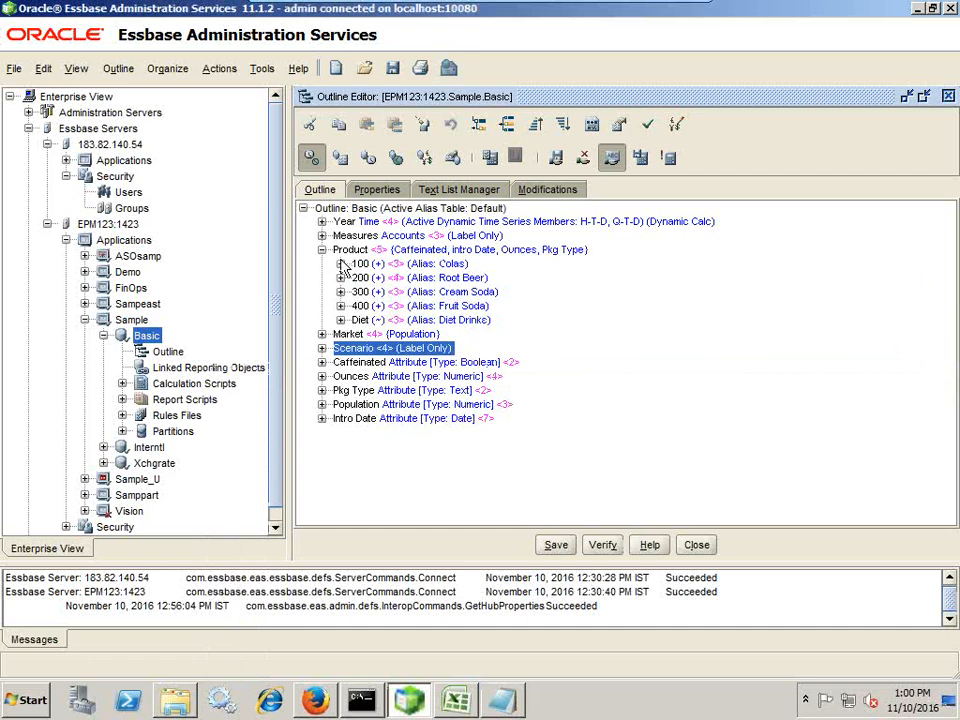
pyautogui.click(340, 263)
pyautogui.hotkey('alt', 'Tab')
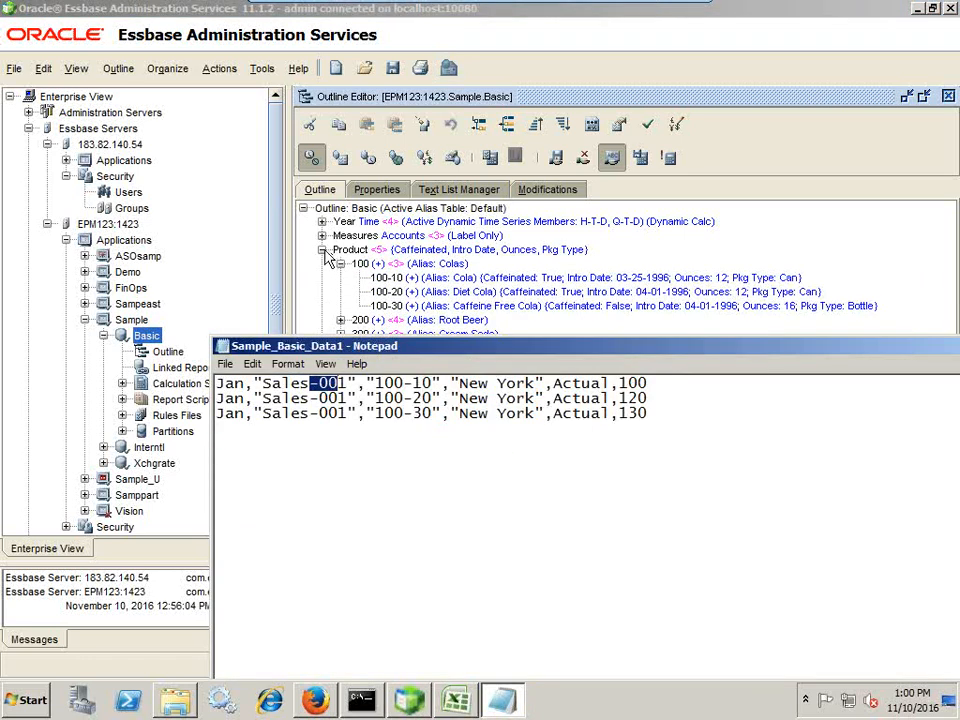
# Collapse Product and expand Market and East to check the market members against the data file
pyautogui.click(322, 249)
pyautogui.click(322, 263)
pyautogui.click(340, 277)
pyautogui.hotkey('alt', 'Tab')
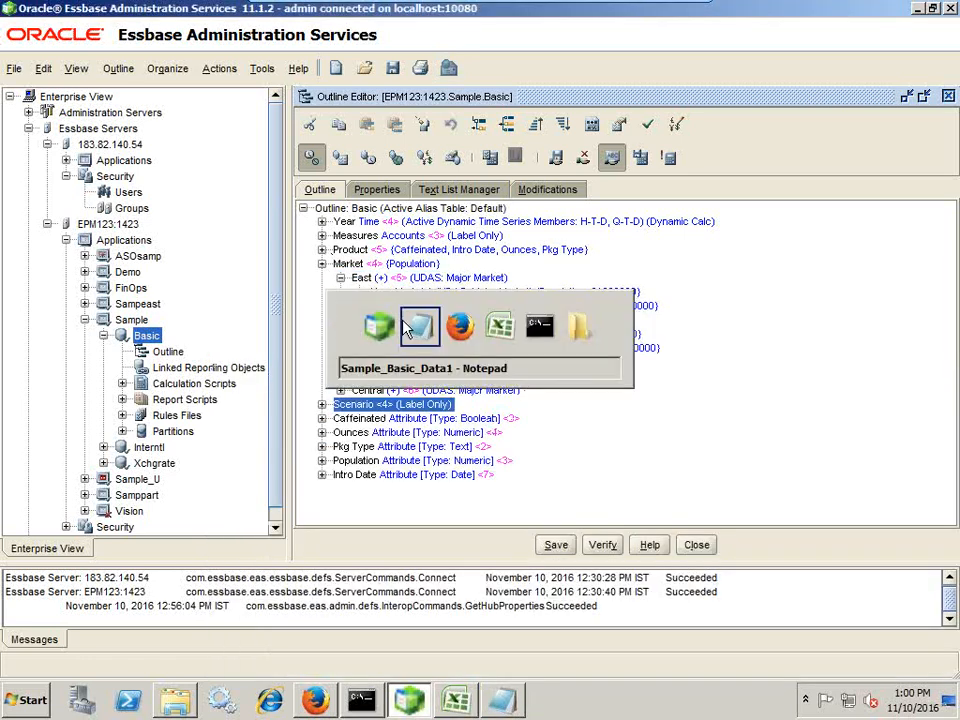
# Collapse Market and expand Scenario to compare the Actual member with the data file
pyautogui.click(322, 263)
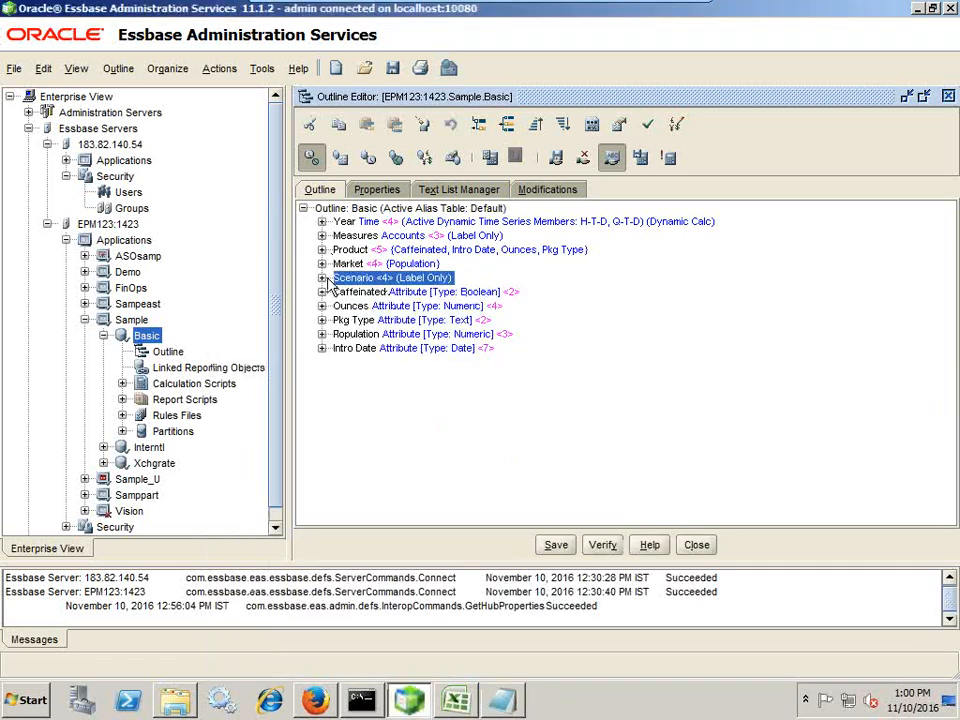
pyautogui.click(322, 278)
pyautogui.hotkey('alt', 'Tab')
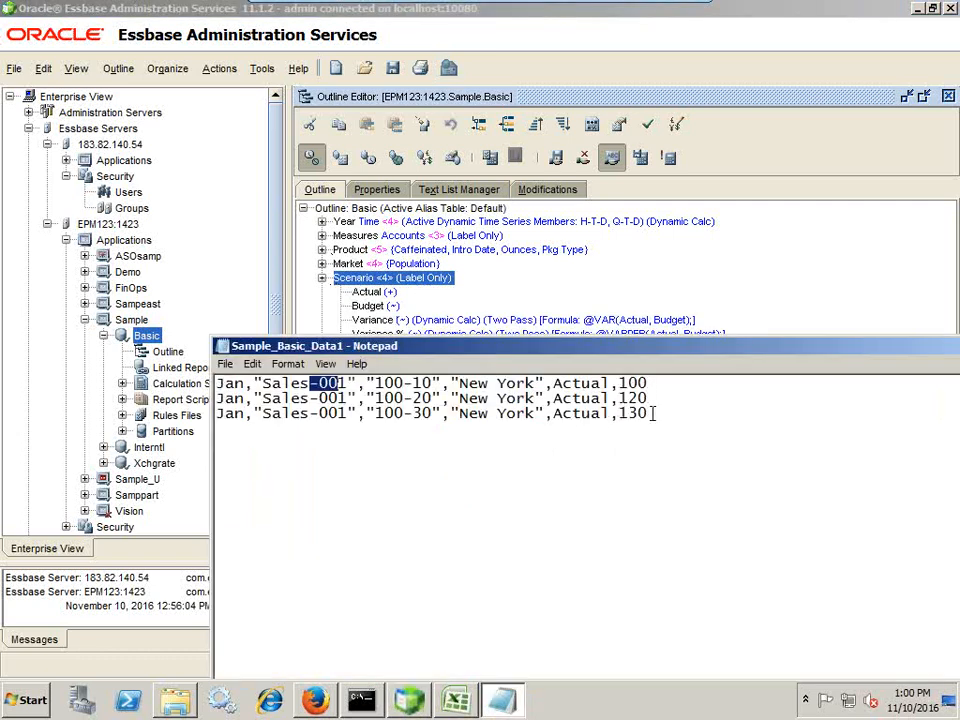
# Move the data file's window fully into view and highlight the Sales account and the whole first record
pyautogui.moveTo(677, 347); pyautogui.dragTo(521, 349)
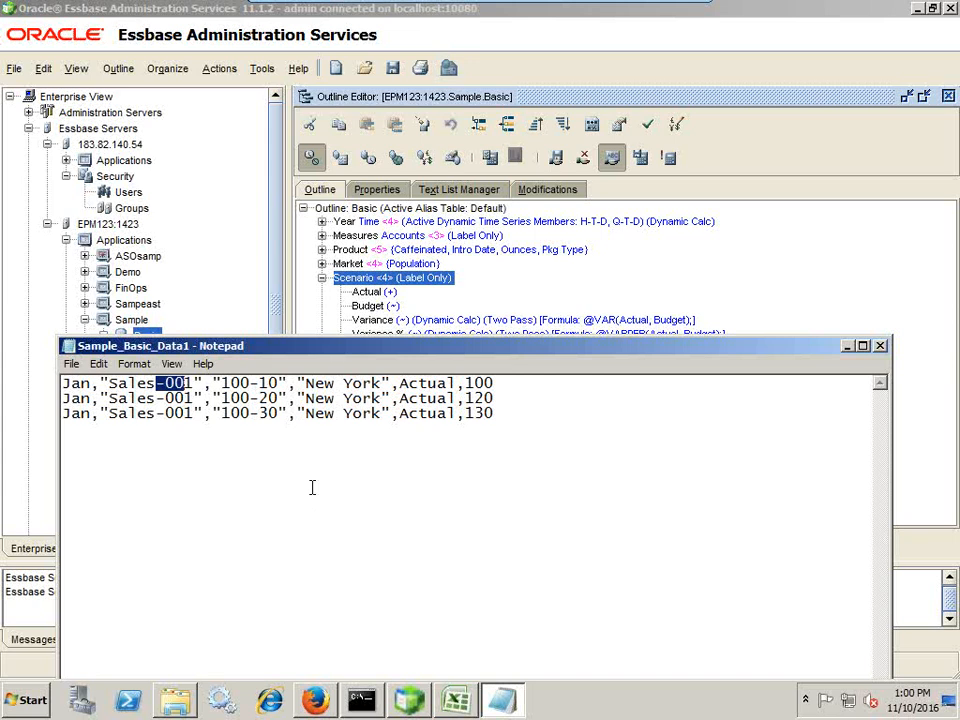
pyautogui.click(166, 383)
pyautogui.moveTo(191, 383); pyautogui.dragTo(110, 388)
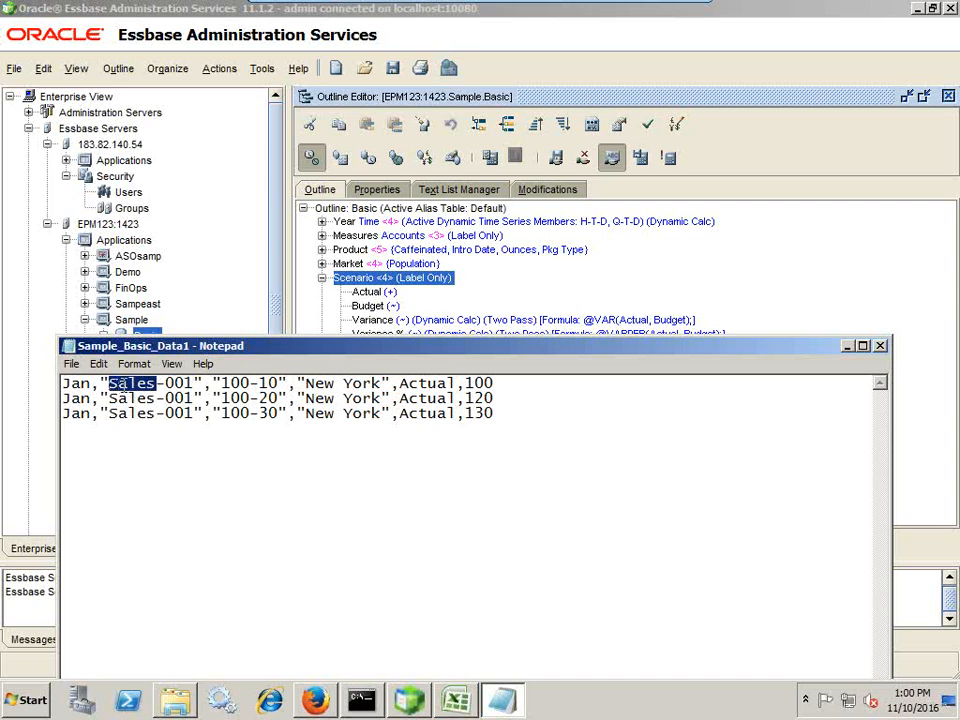
pyautogui.moveTo(494, 384); pyautogui.dragTo(62, 385)
pyautogui.click(196, 386)
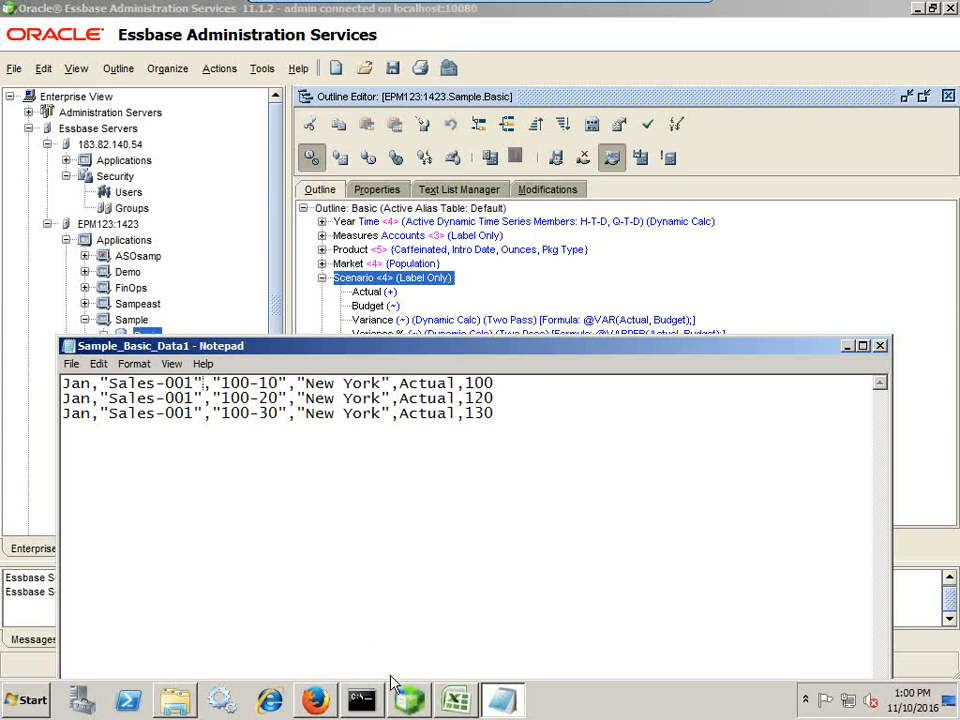
# Switch to EPM Workspace in Firefox and open the Source System setup page in Data Management
pyautogui.click(315, 700)
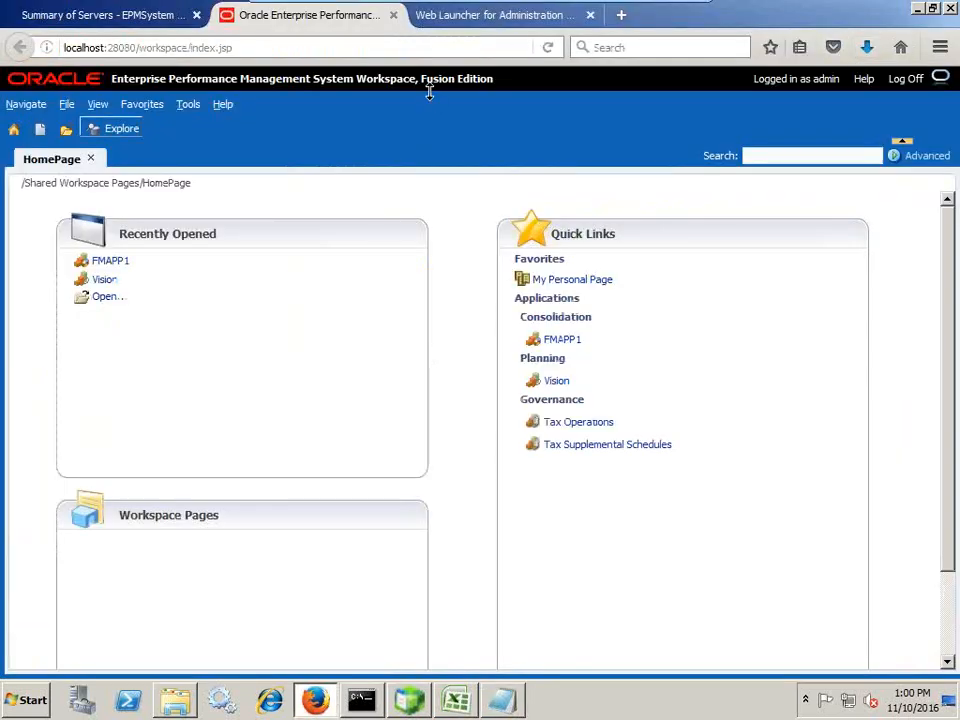
pyautogui.click(25, 104)
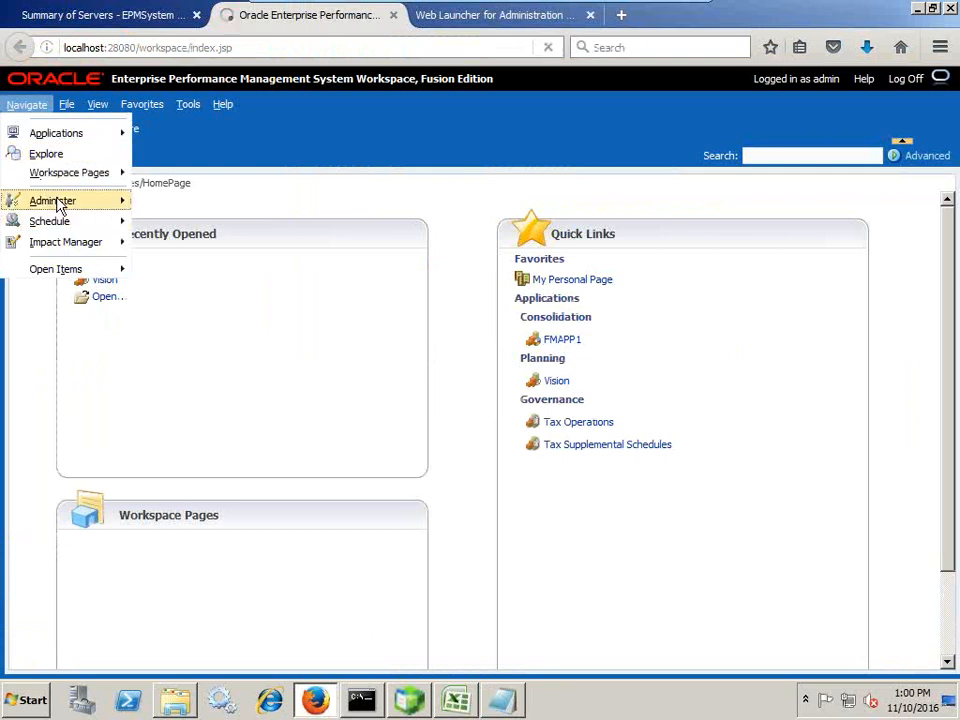
pyautogui.moveTo(58, 202)
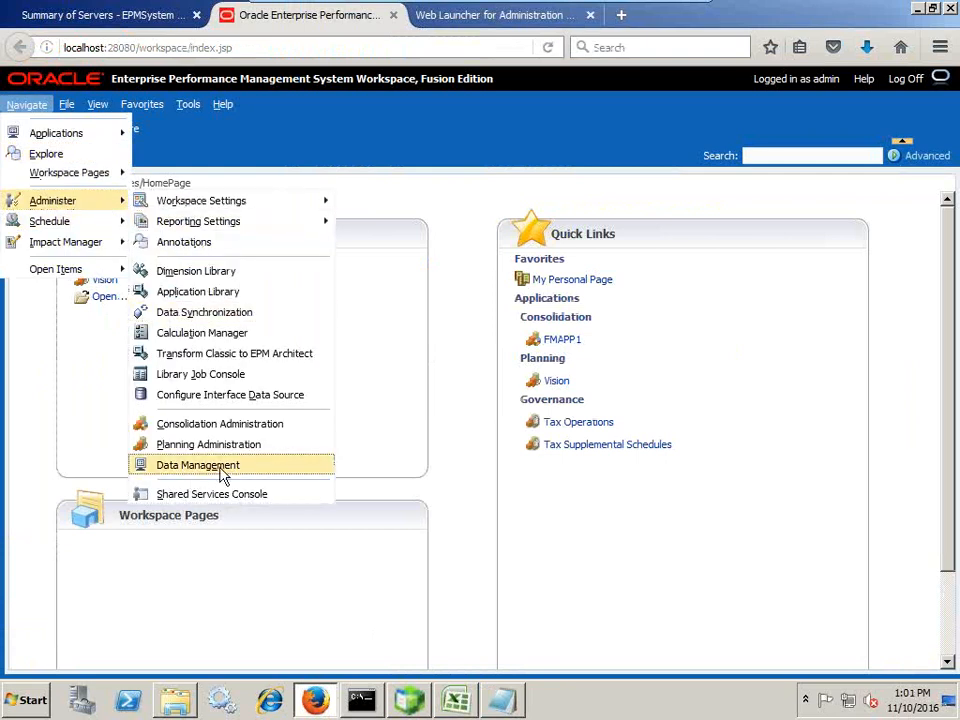
pyautogui.click(253, 470)
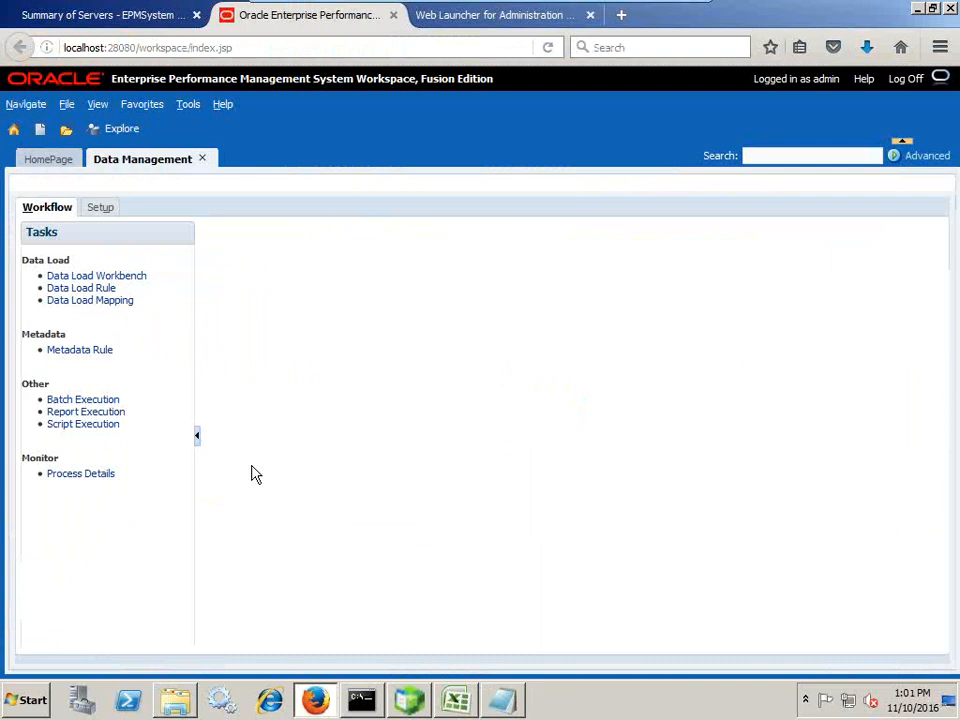
pyautogui.click(104, 208)
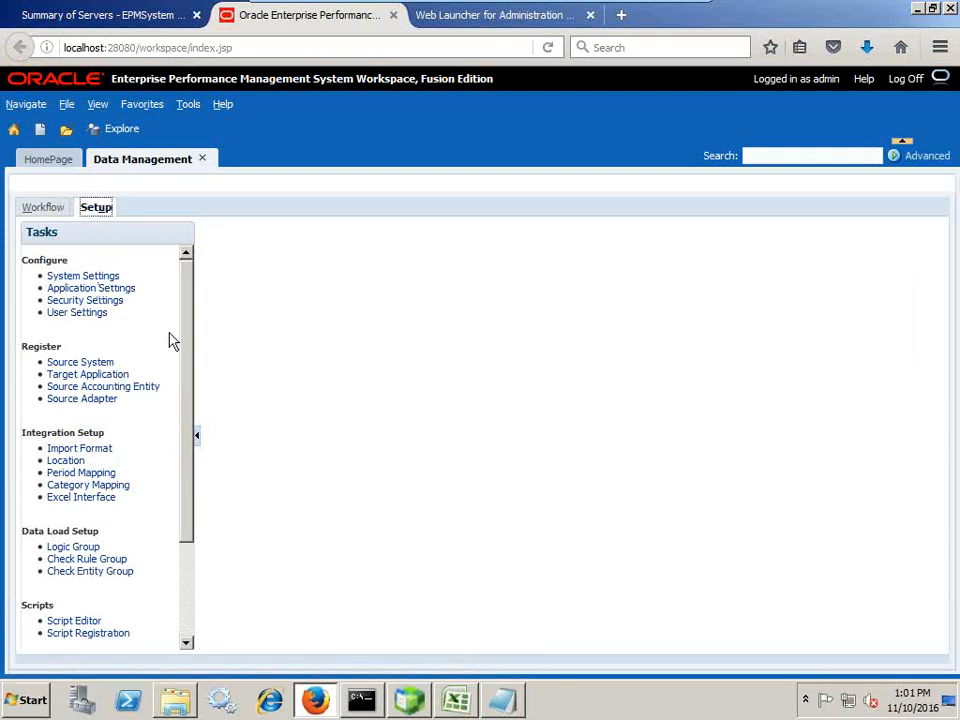
pyautogui.click(80, 364)
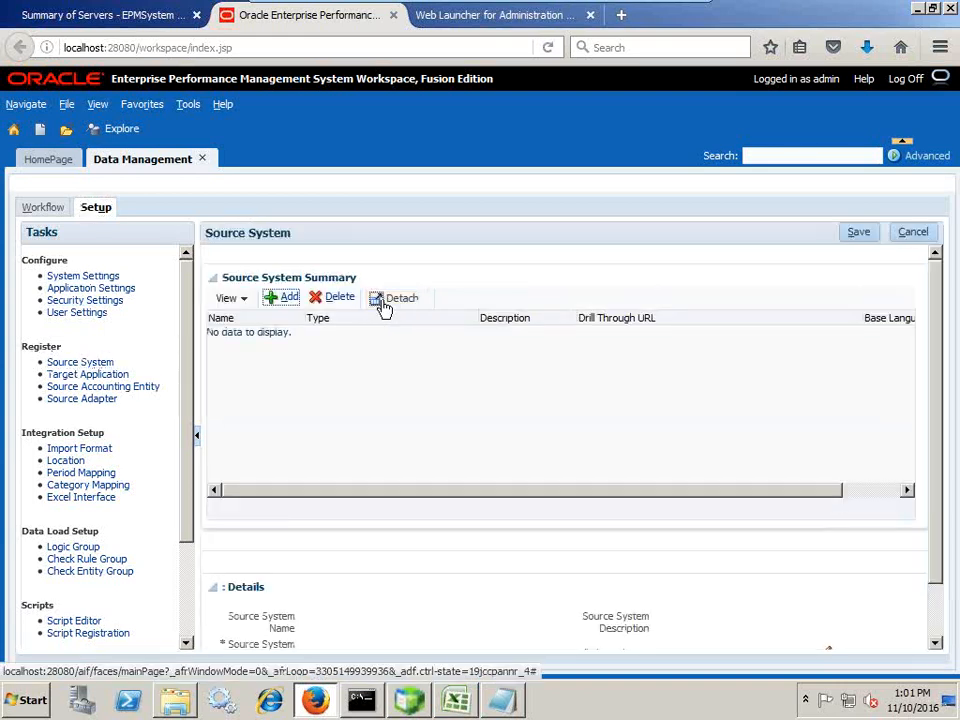
# Add a new source system and set its type to File
pyautogui.click(287, 300)
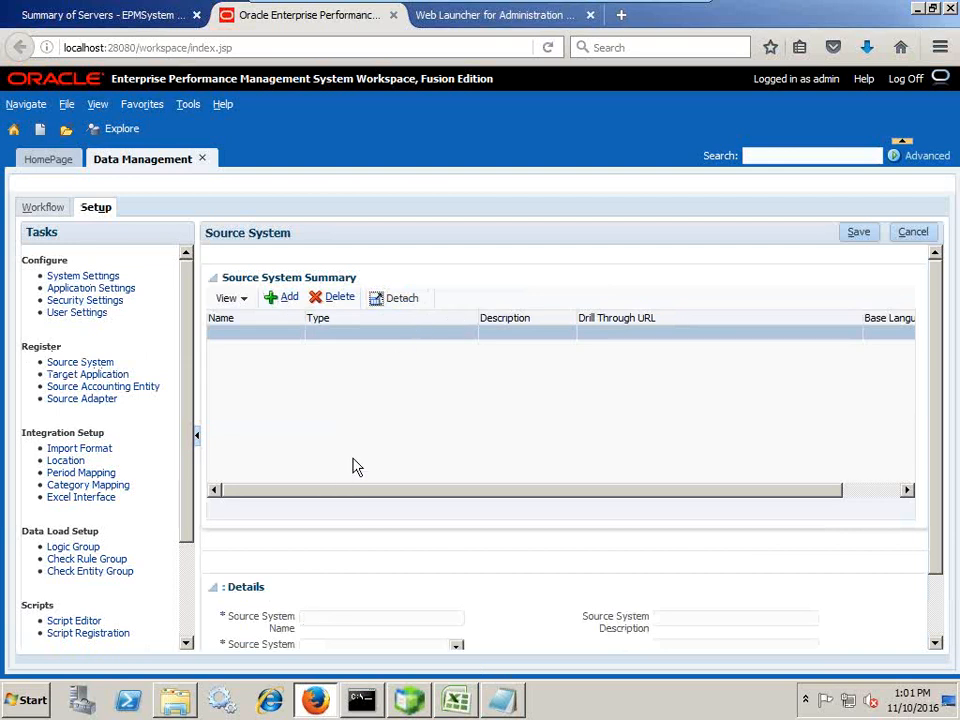
pyautogui.scroll(-1, 461, 483)
pyautogui.scroll(-3, 461, 489)
pyautogui.click(456, 575)
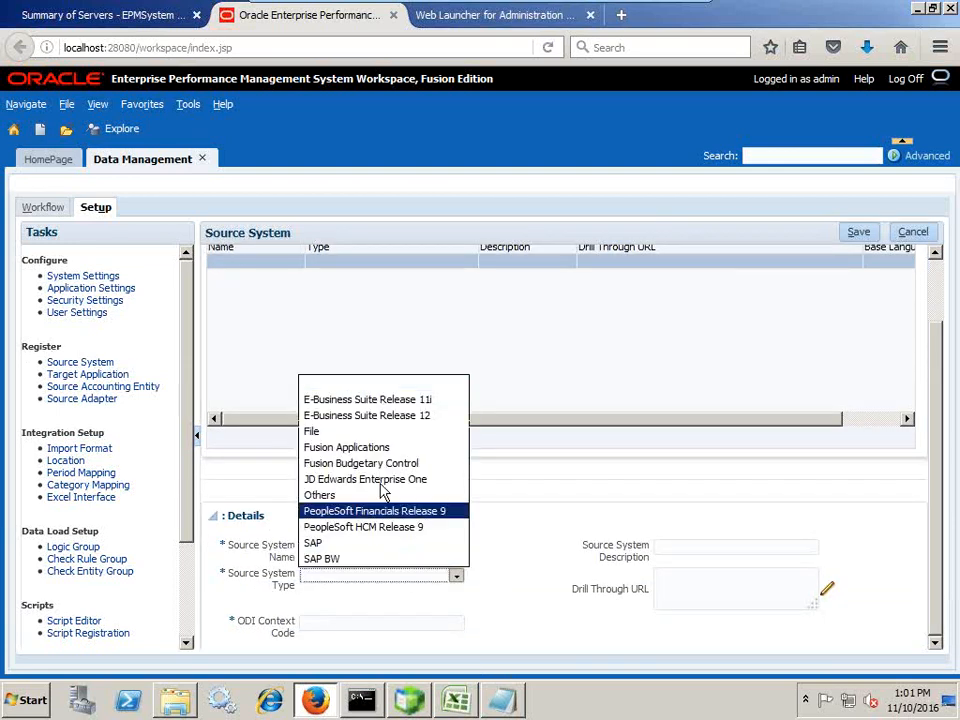
pyautogui.click(360, 432)
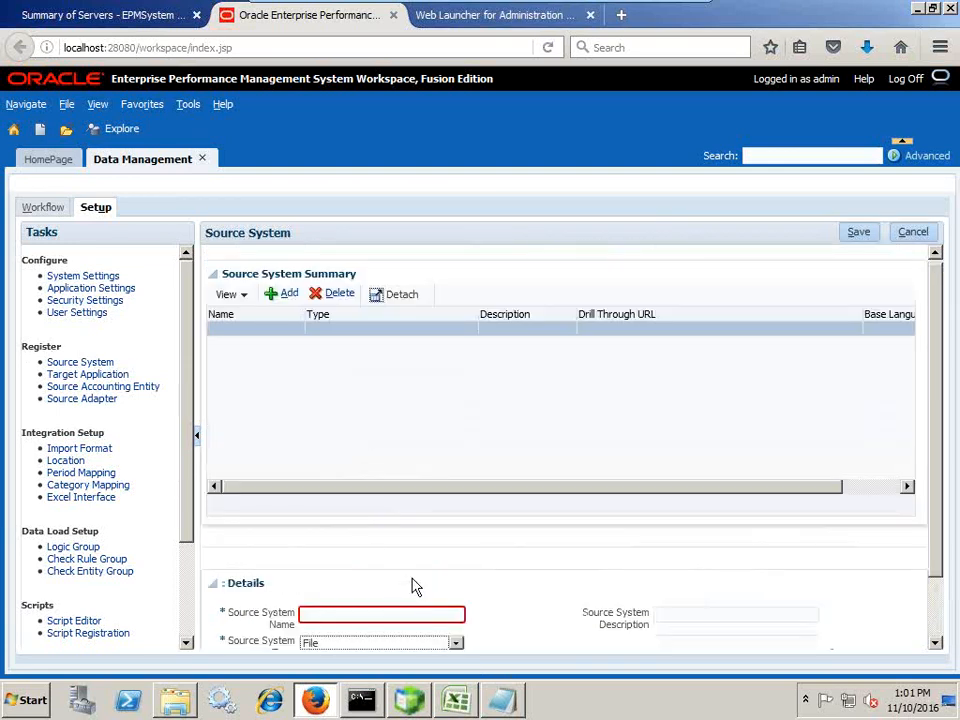
# Name the source system FlatFile_Essbase_Load, set the ODI context code to GLOBAL, and save it
pyautogui.scroll(-3, 371, 565)
pyautogui.click(364, 543)
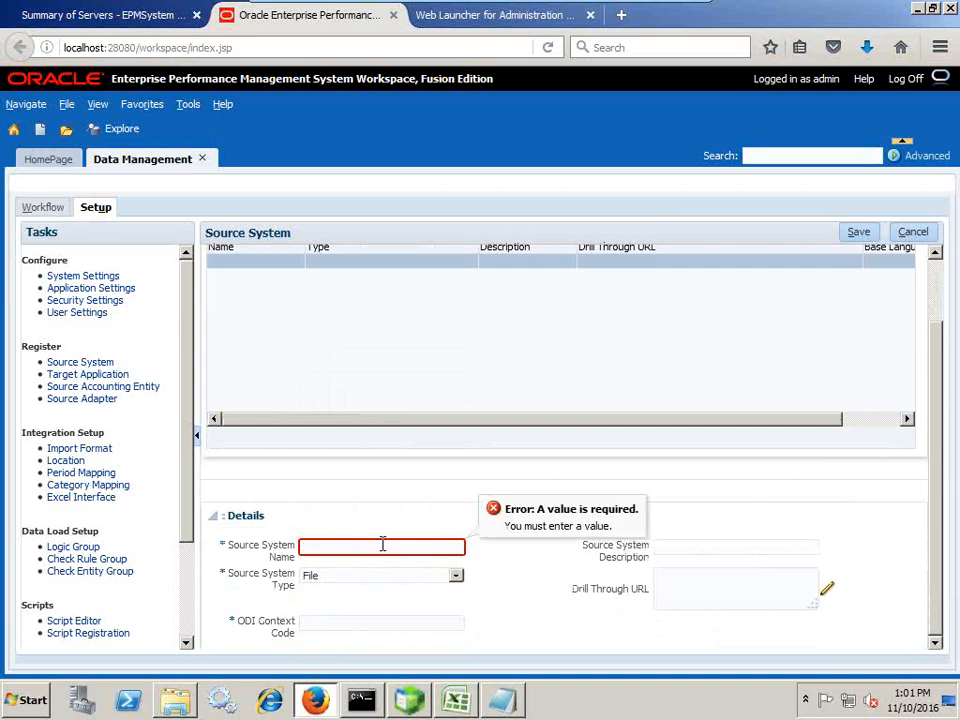
pyautogui.write('Flat')
pyautogui.press('Down')
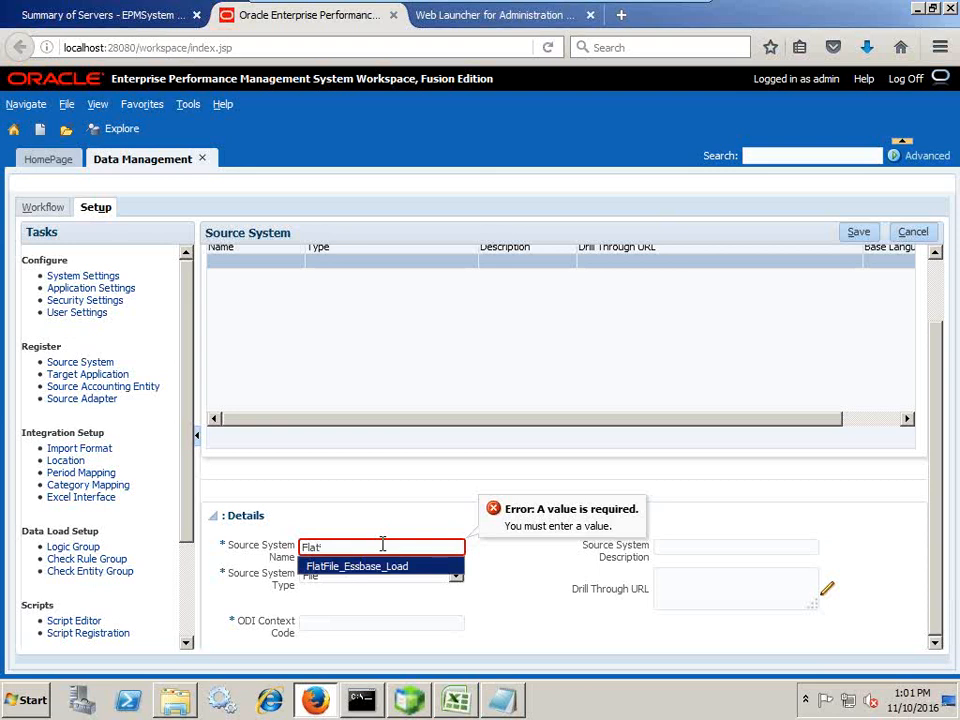
pyautogui.press('Return')
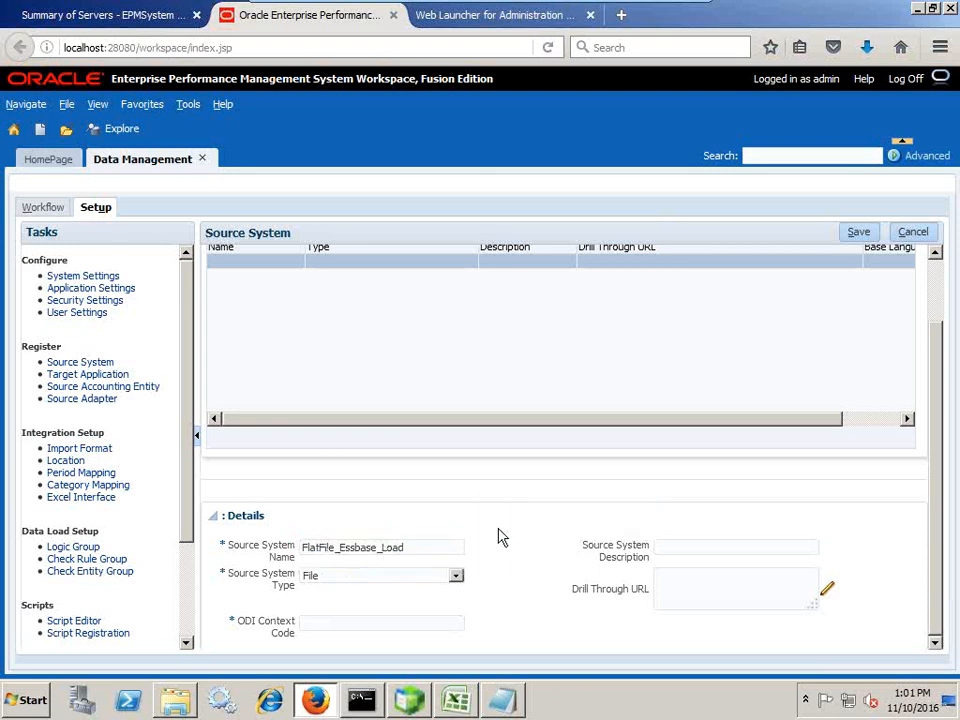
pyautogui.click(352, 622)
pyautogui.write('GLOBAL')
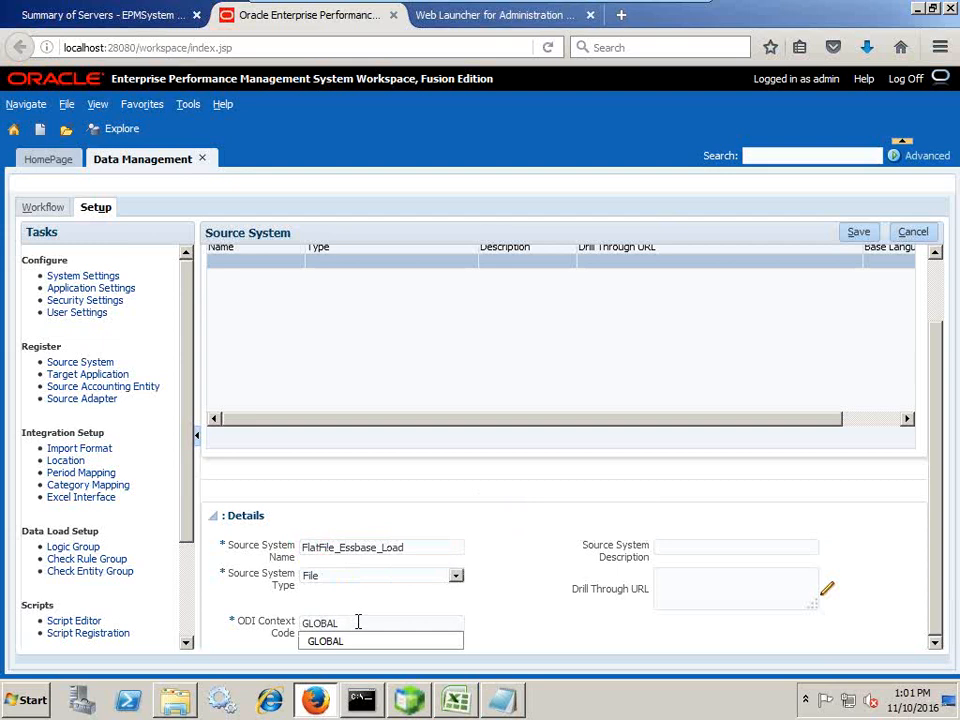
pyautogui.click(345, 641)
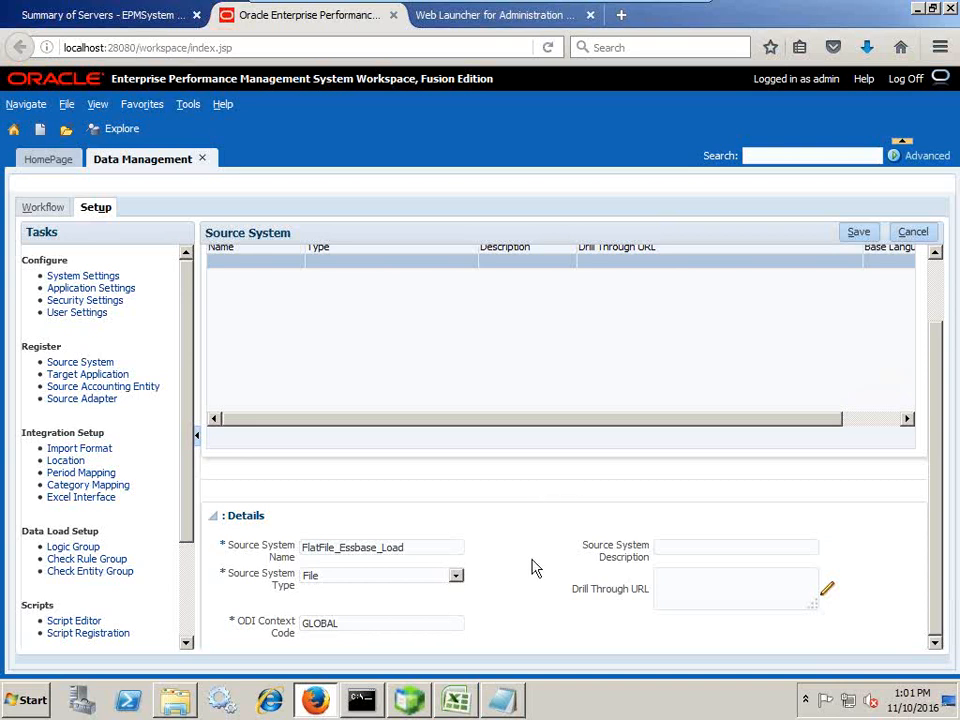
pyautogui.click(868, 236)
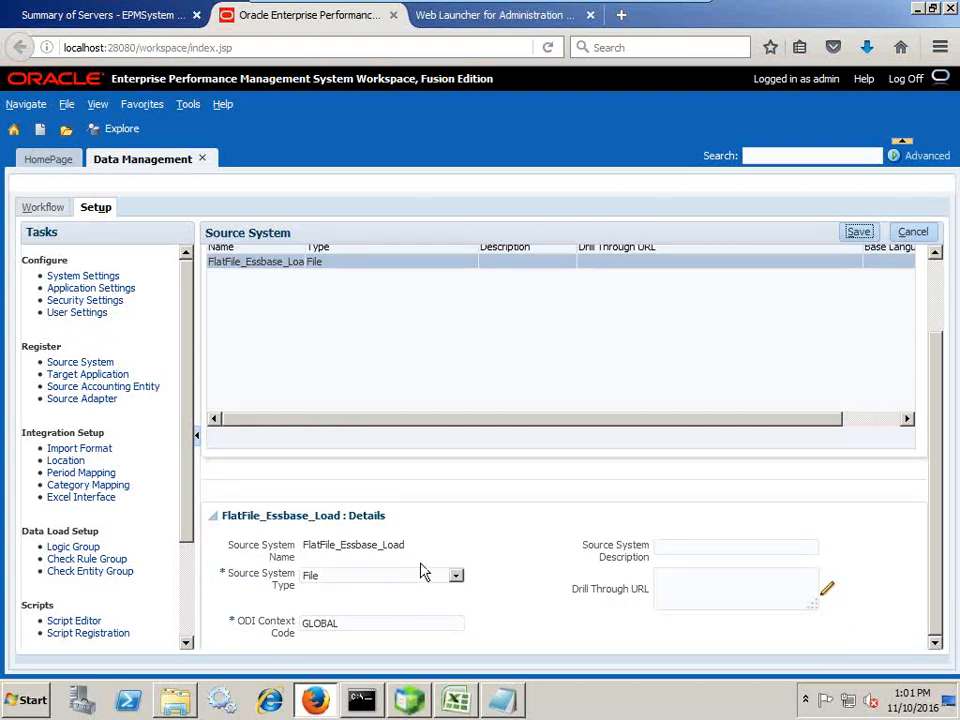
# Open the Target Application setup page in Data Management
pyautogui.scroll(2, 296, 379)
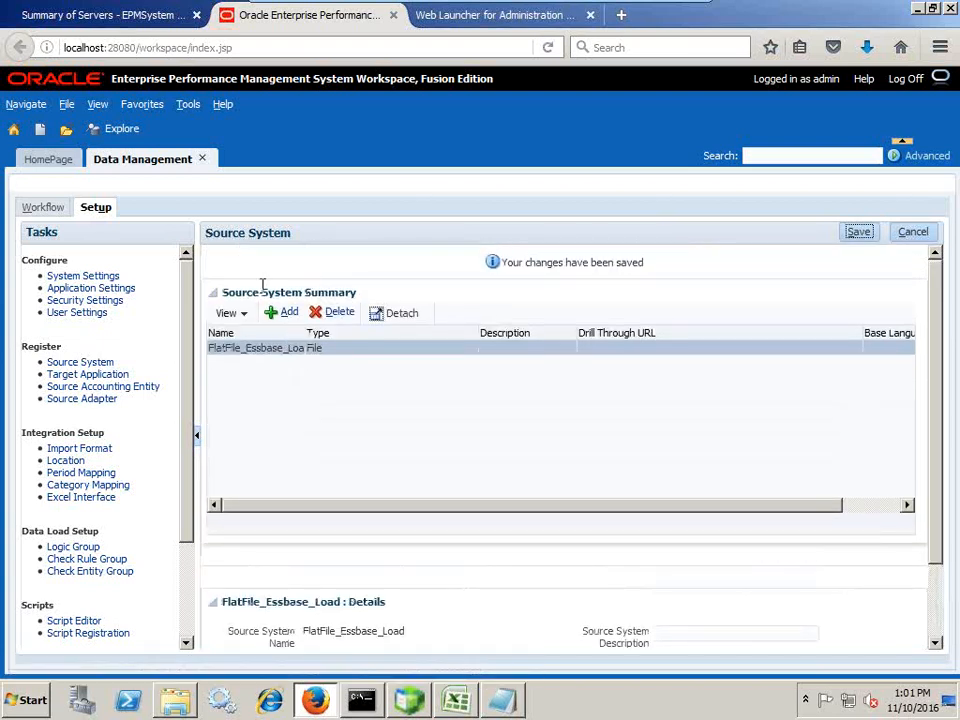
pyautogui.click(112, 376)
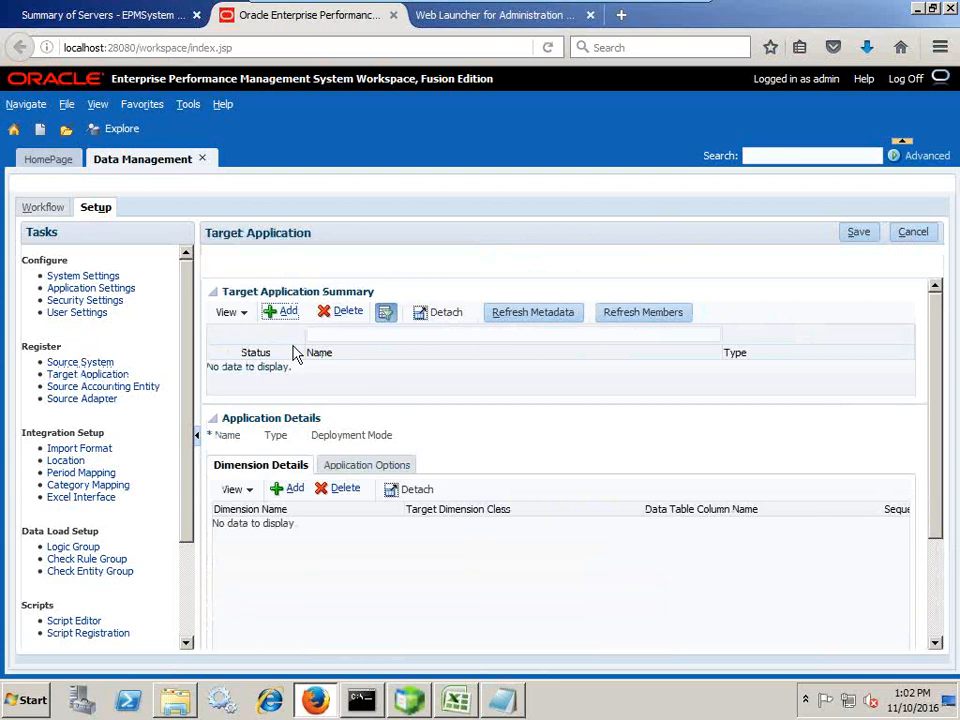
pyautogui.scroll(-3, 513, 497)
pyautogui.scroll(3, 511, 497)
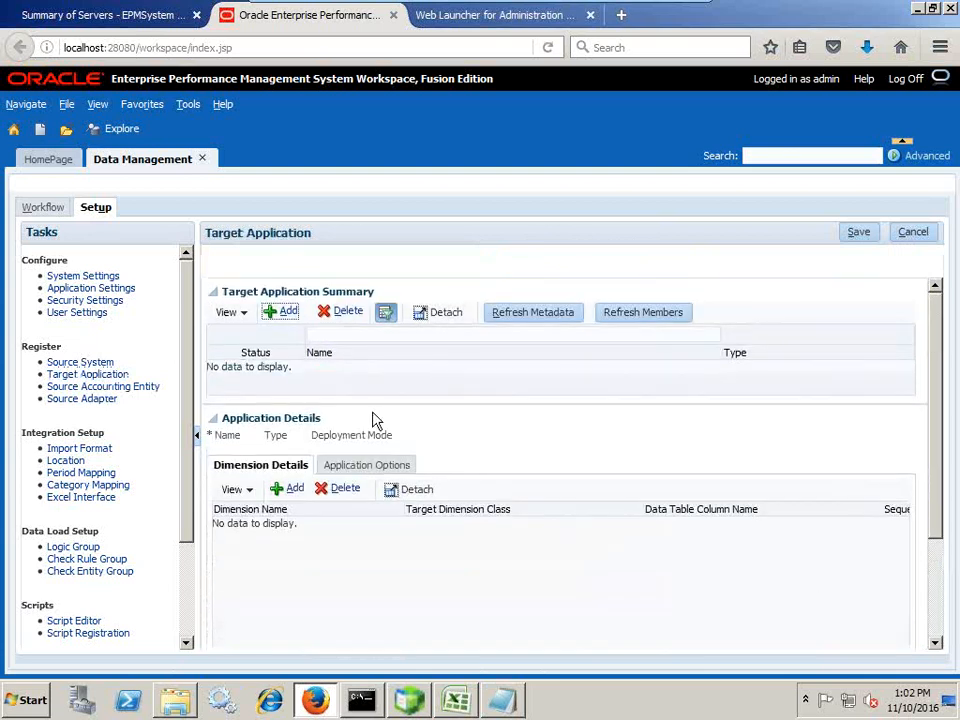
# Add a target application of type Essbase and select Sample-Basic as the application
pyautogui.click(286, 313)
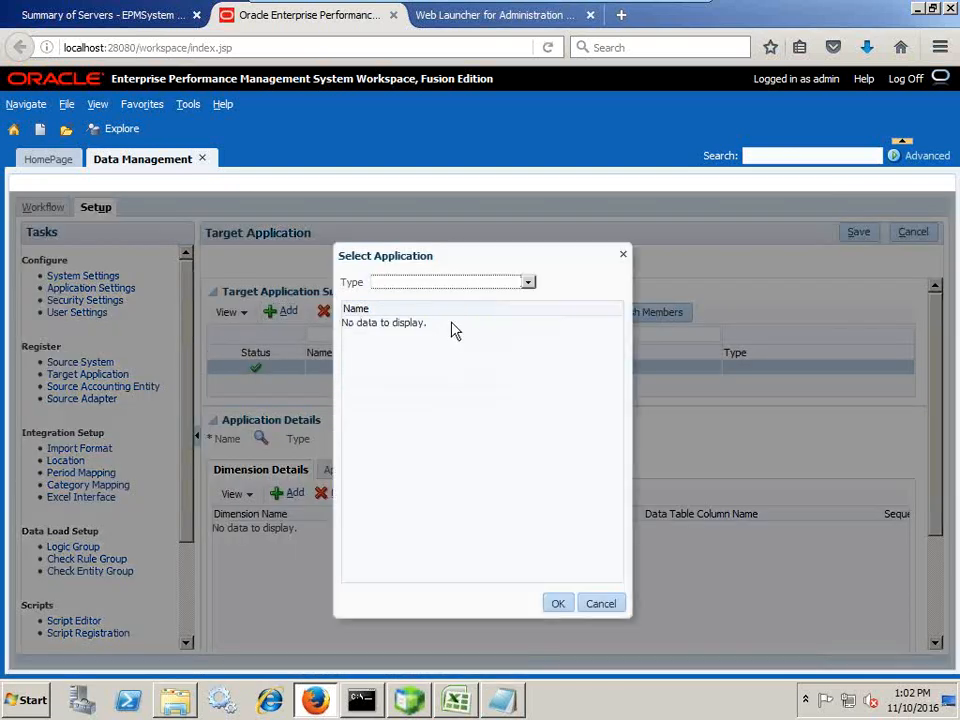
pyautogui.click(453, 284)
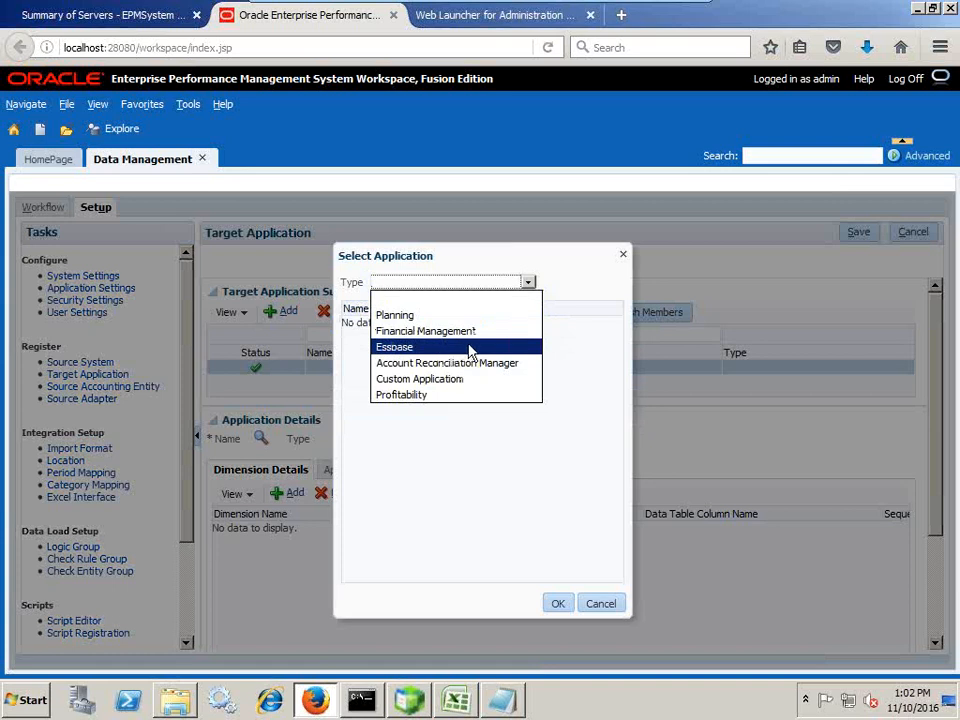
pyautogui.click(470, 350)
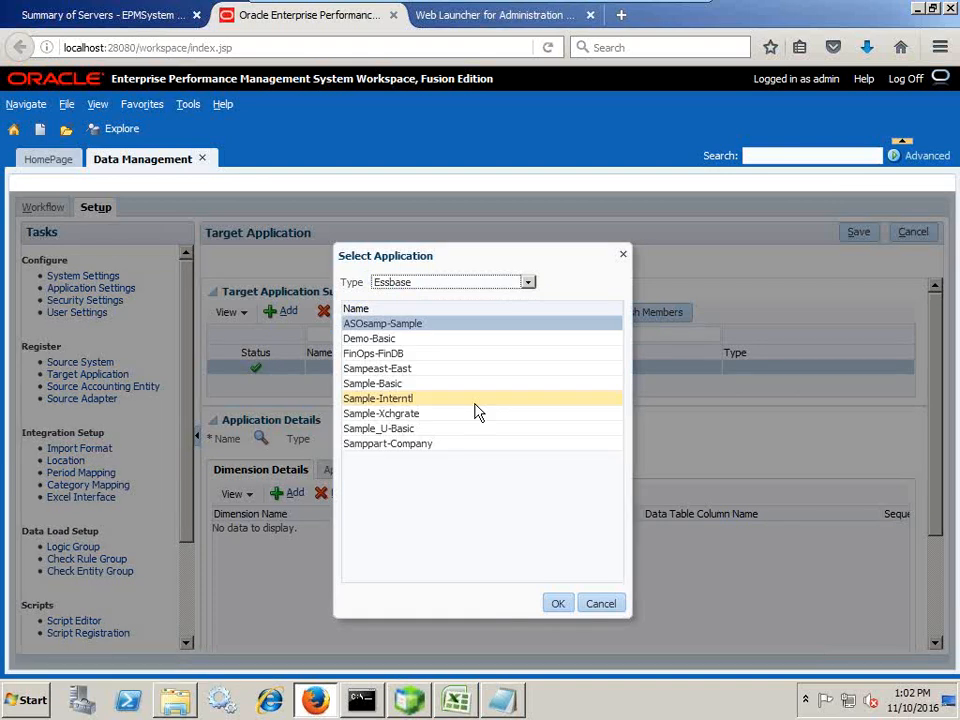
pyautogui.click(390, 386)
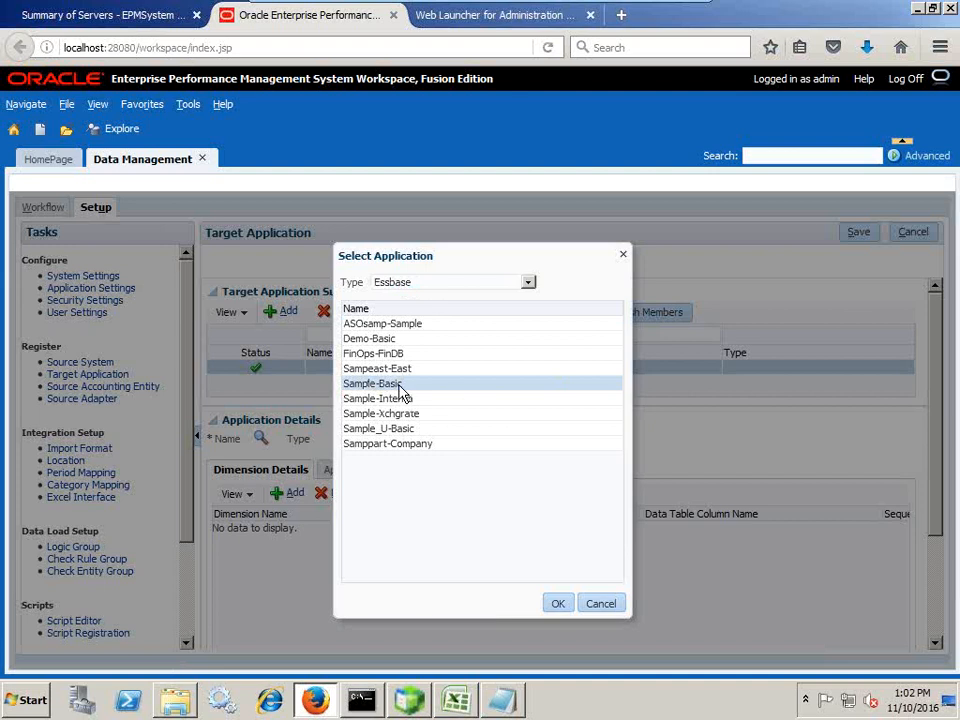
pyautogui.click(556, 604)
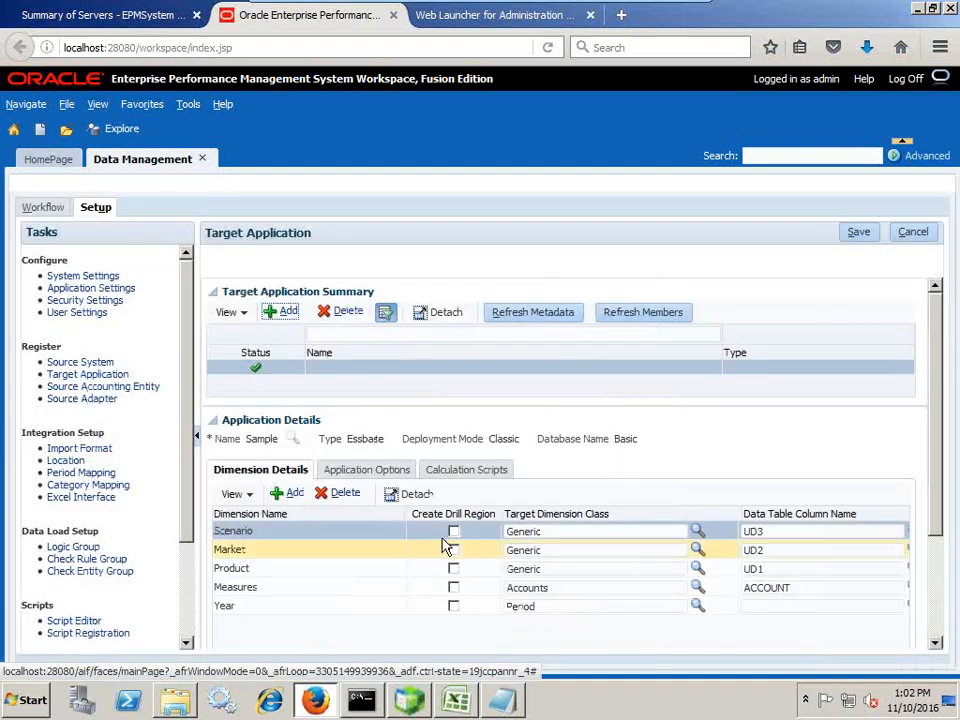
pyautogui.scroll(-2, 446, 545)
pyautogui.scroll(-2, 446, 540)
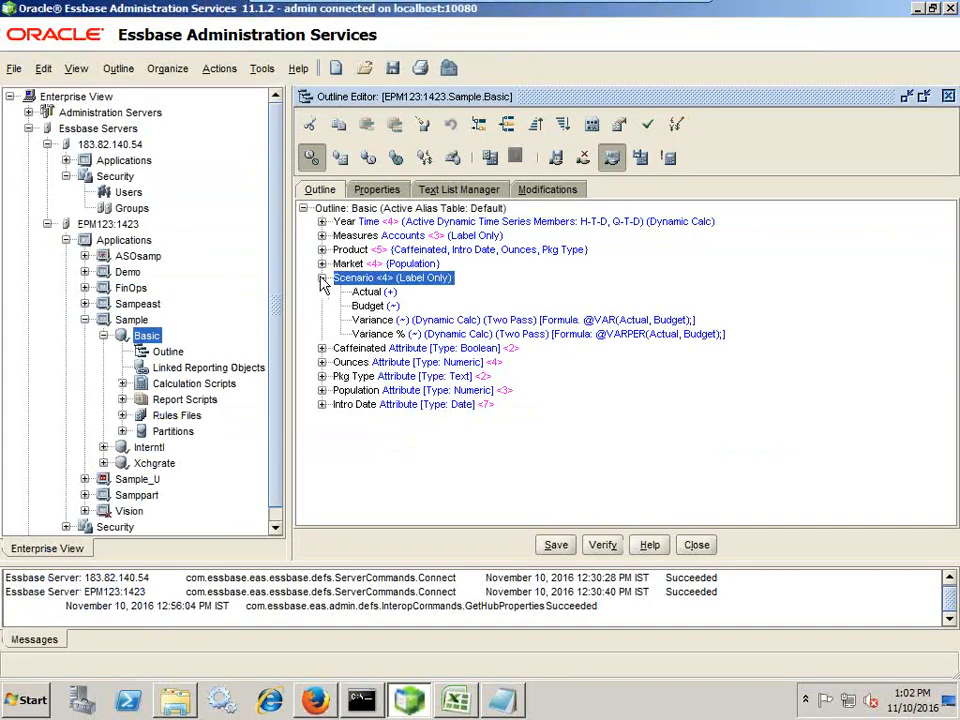
# Switch to Essbase Administration Services, collapse Scenario in the Sample.Basic outline, and look over the Product, Market, Scenario and Measures dimensions
pyautogui.click(321, 277)
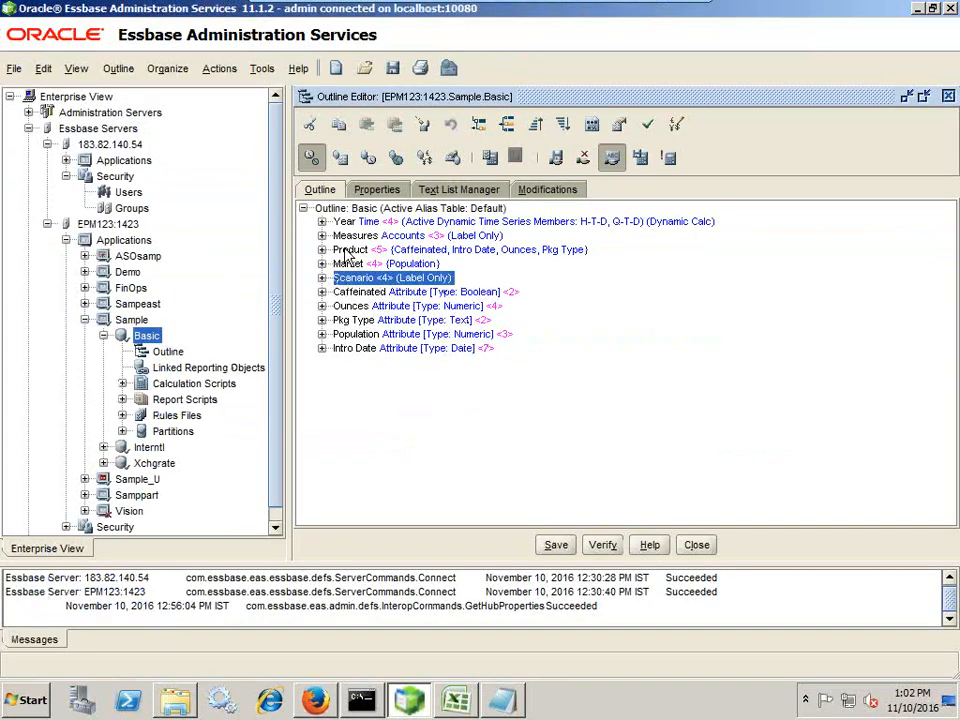
pyautogui.click(350, 249)
pyautogui.click(350, 263)
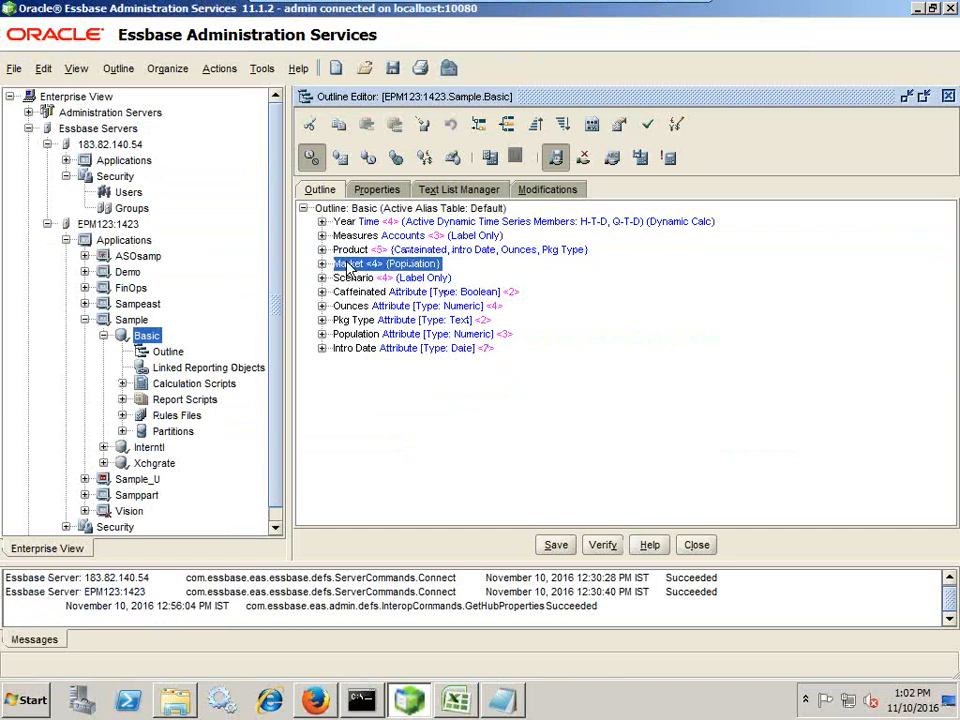
pyautogui.click(350, 277)
pyautogui.click(352, 265)
pyautogui.click(350, 249)
pyautogui.click(345, 235)
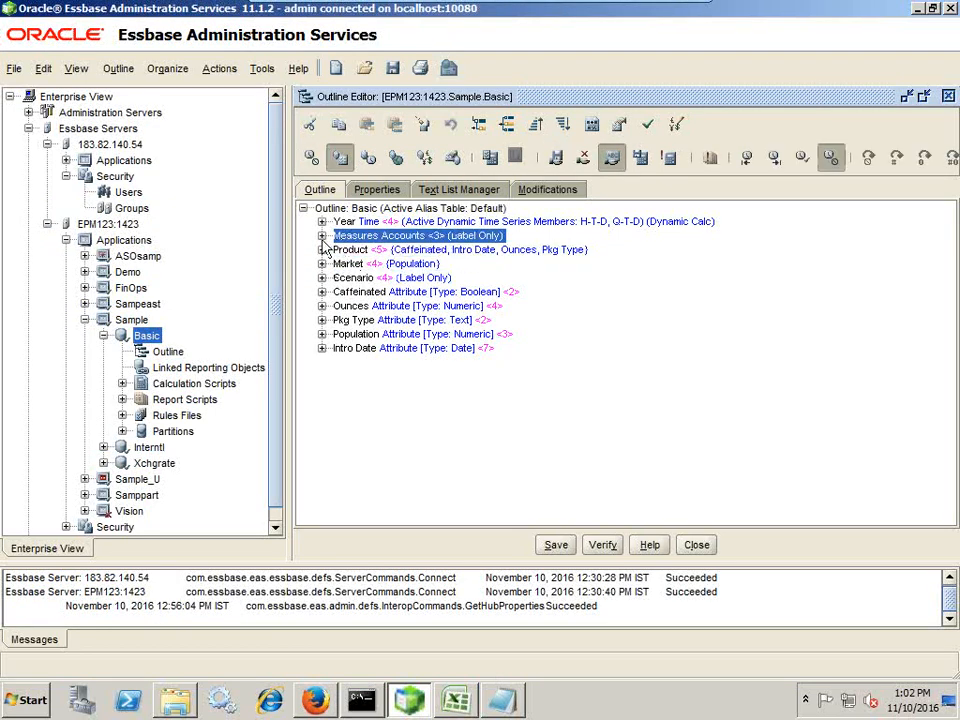
# Examine the dimension type of Measures, Year, Product, Market, Scenario and Caffeinated in their member properties, and close without changes
pyautogui.rightClick(339, 238)
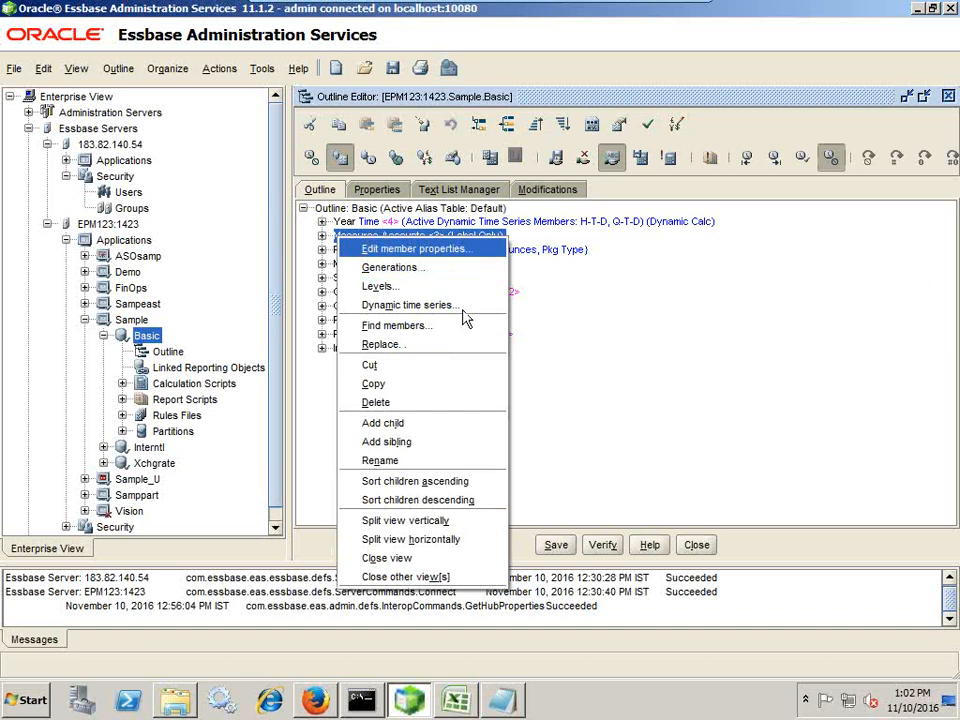
pyautogui.press('Return')
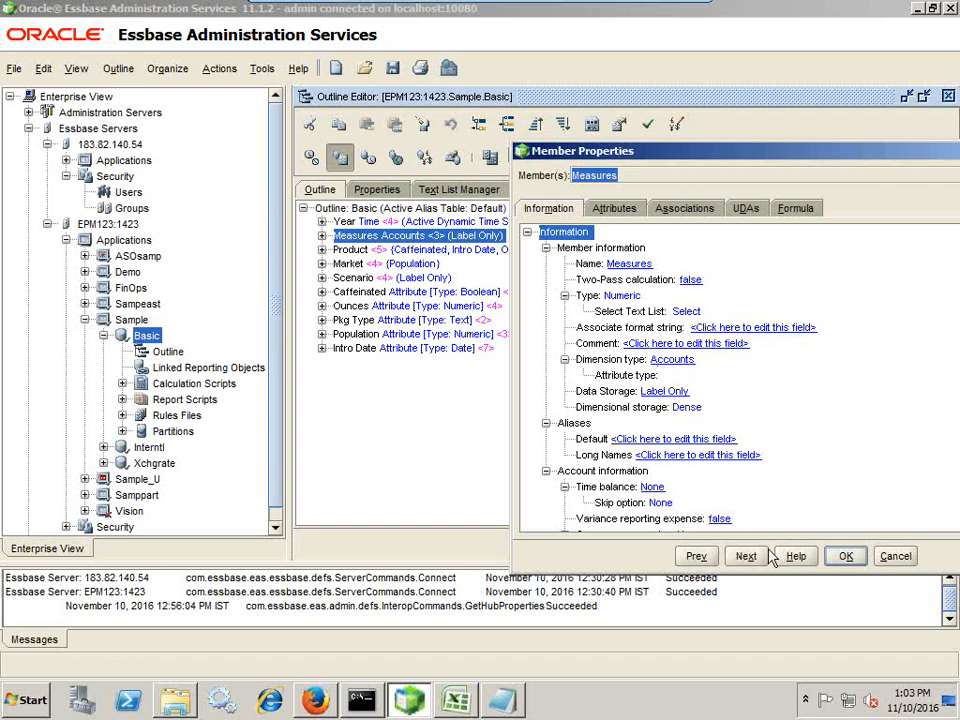
pyautogui.click(696, 556)
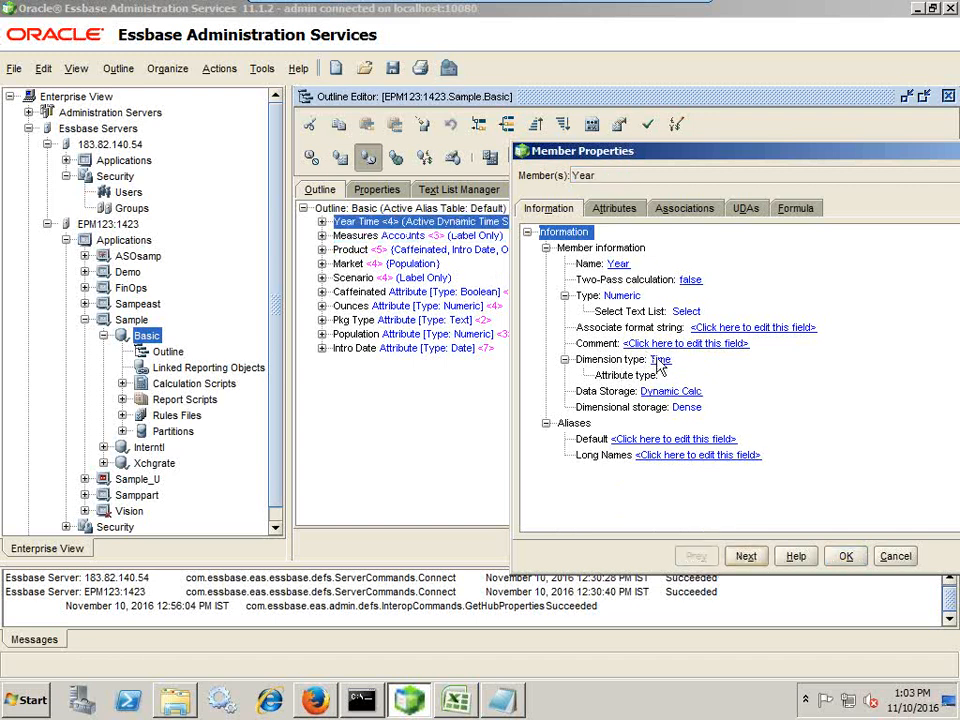
pyautogui.click(746, 556)
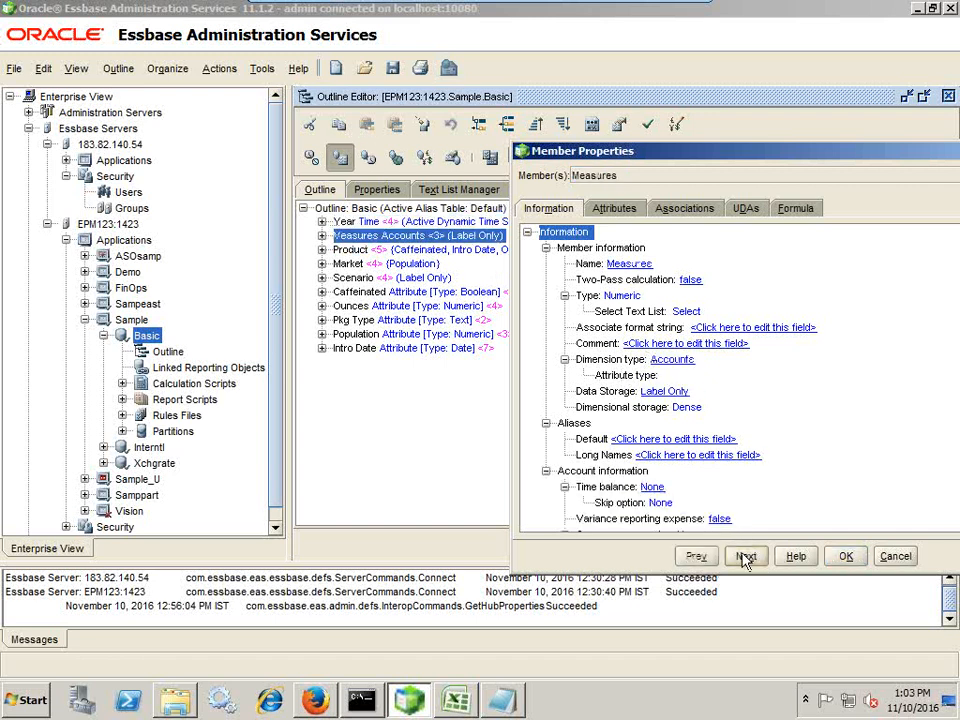
pyautogui.click(746, 556)
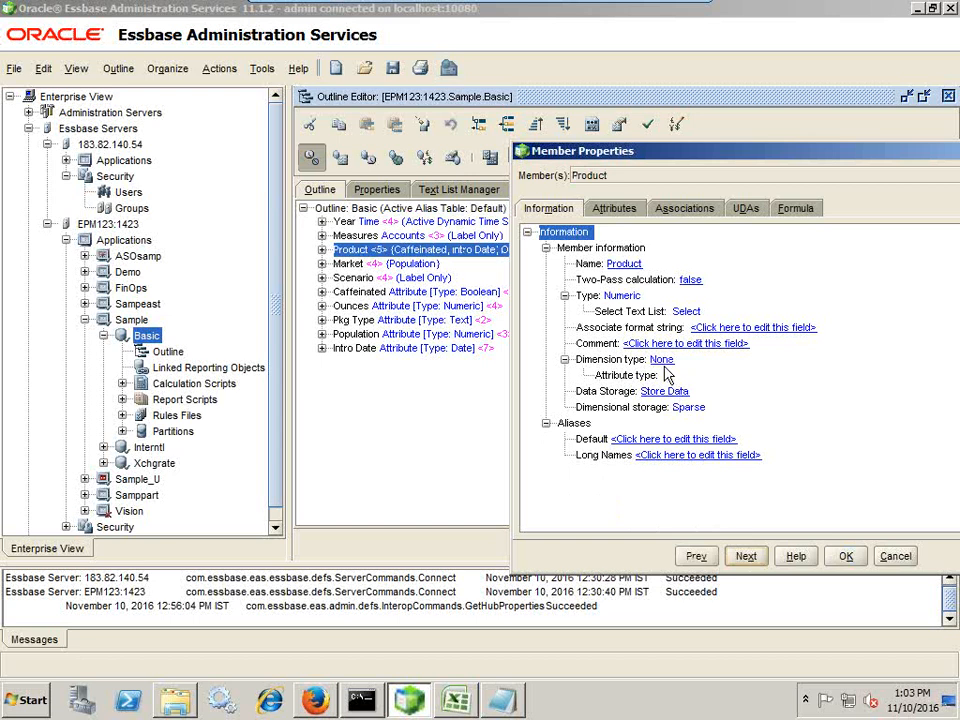
pyautogui.click(742, 556)
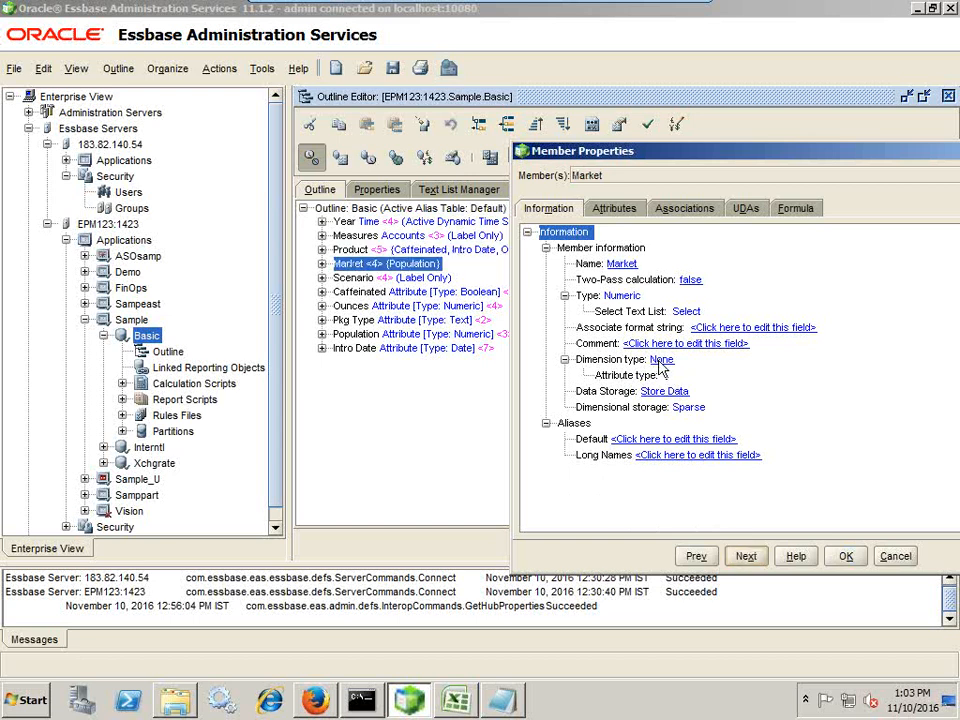
pyautogui.click(746, 556)
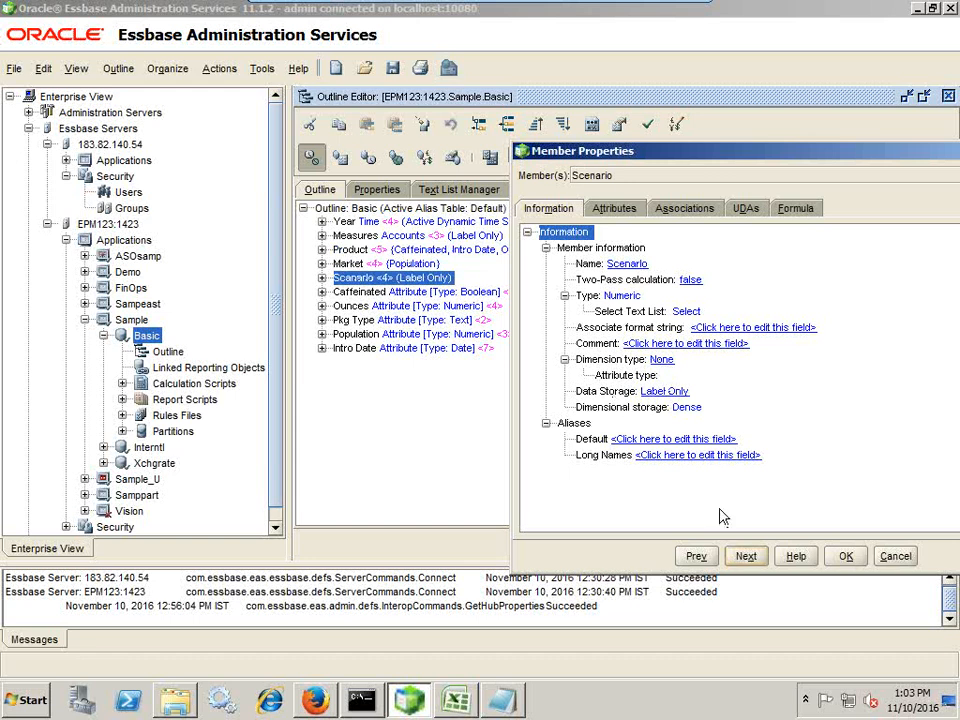
pyautogui.click(746, 556)
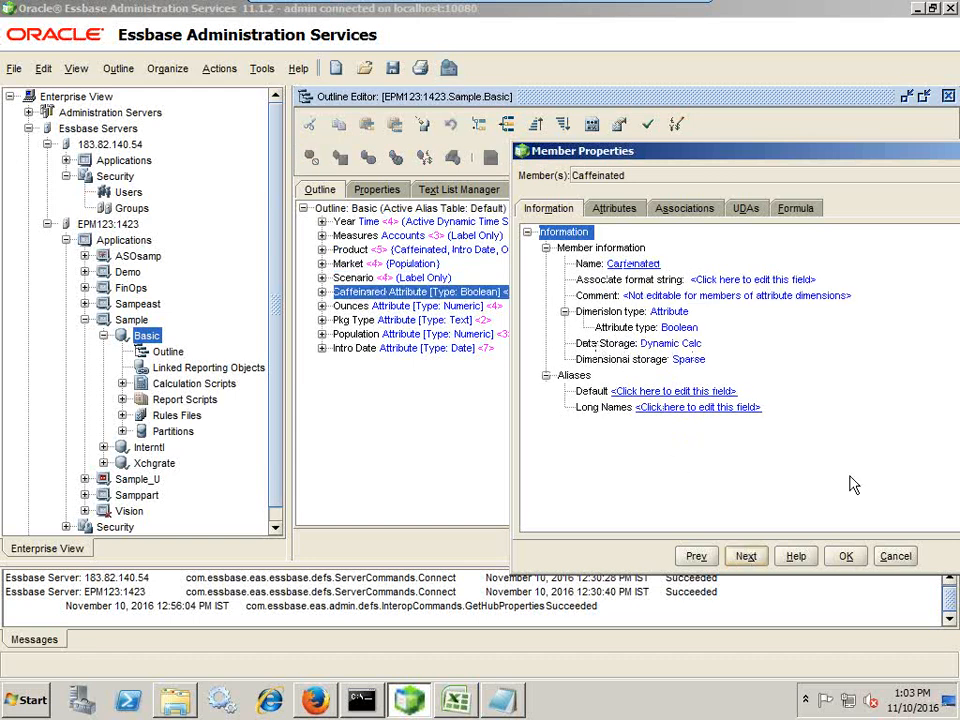
pyautogui.click(890, 560)
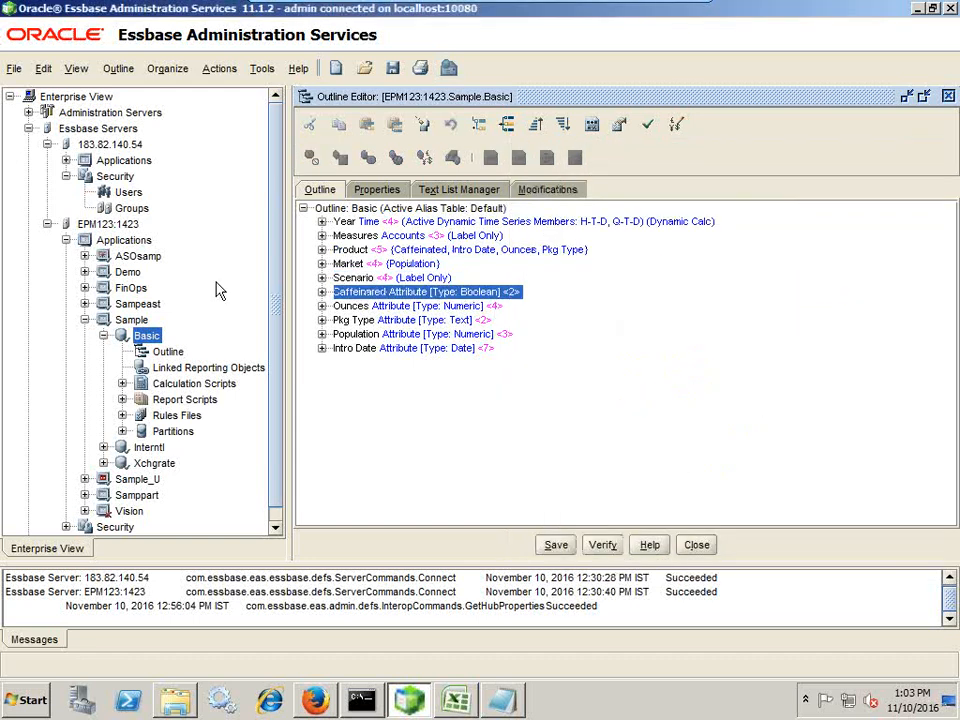
# Switch back to Data Management in Firefox and save the Sample-Basic target application with its dimension details
pyautogui.hotkey('alt', 'Tab')
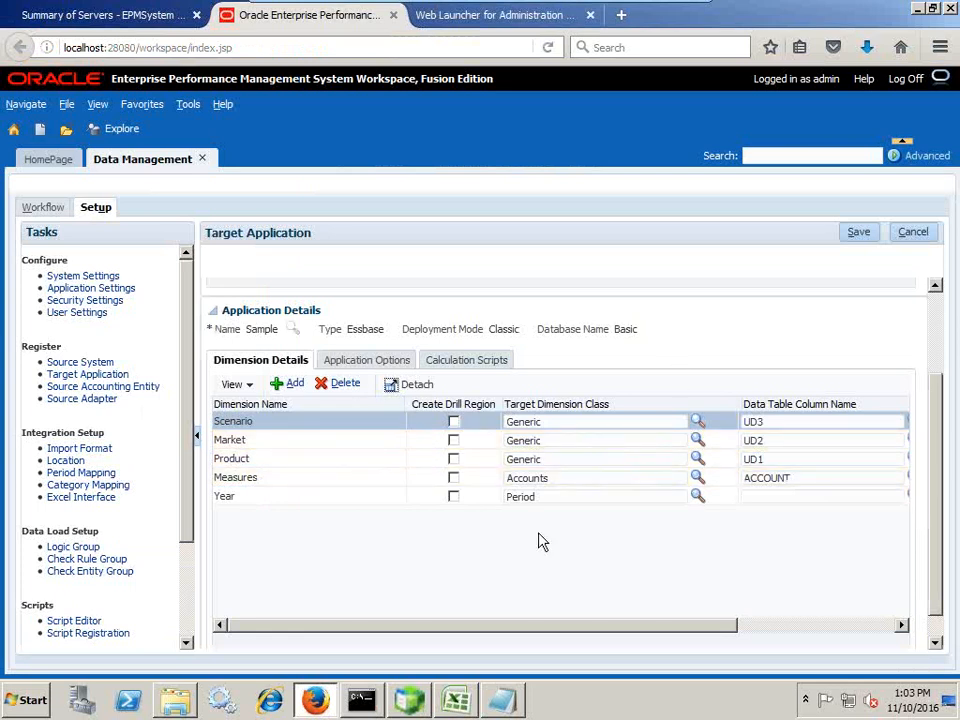
pyautogui.moveTo(731, 630); pyautogui.dragTo(642, 630)
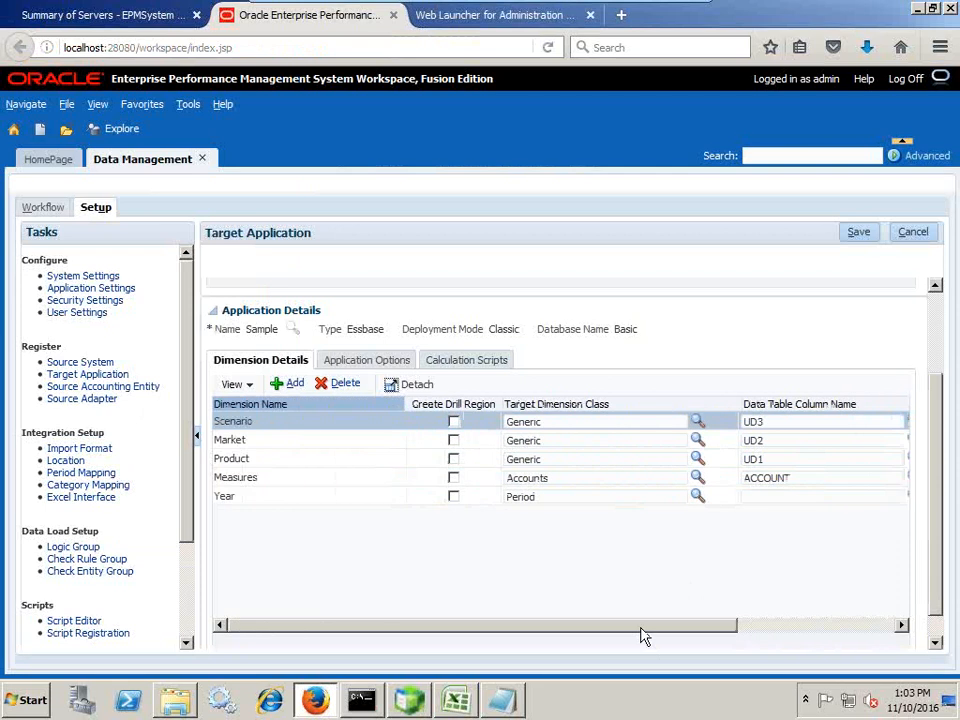
pyautogui.click(856, 236)
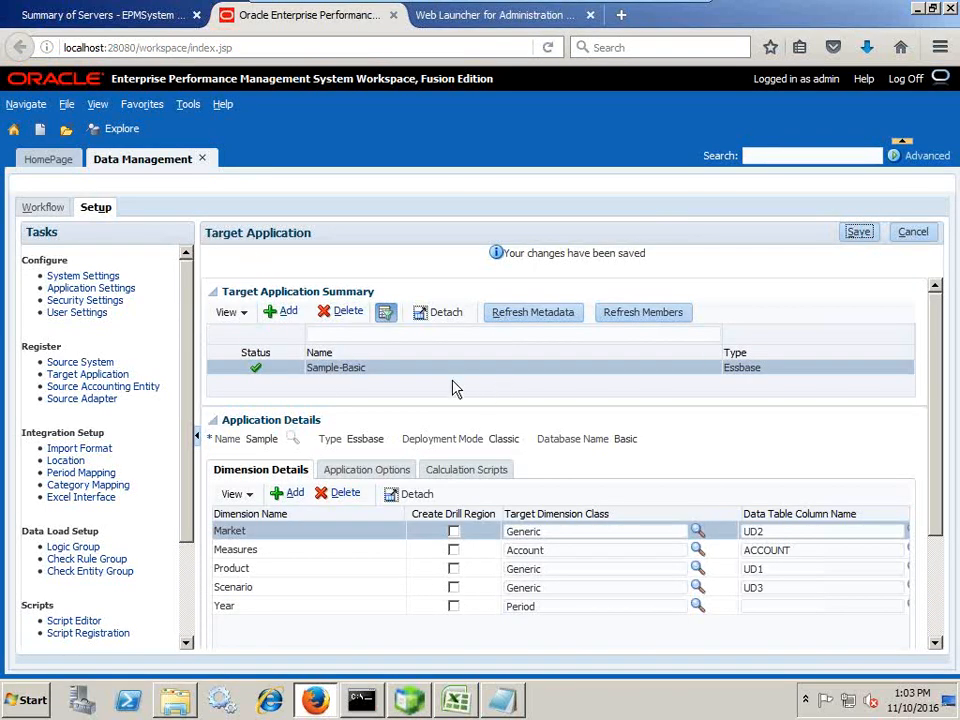
pyautogui.scroll(-2, 458, 395)
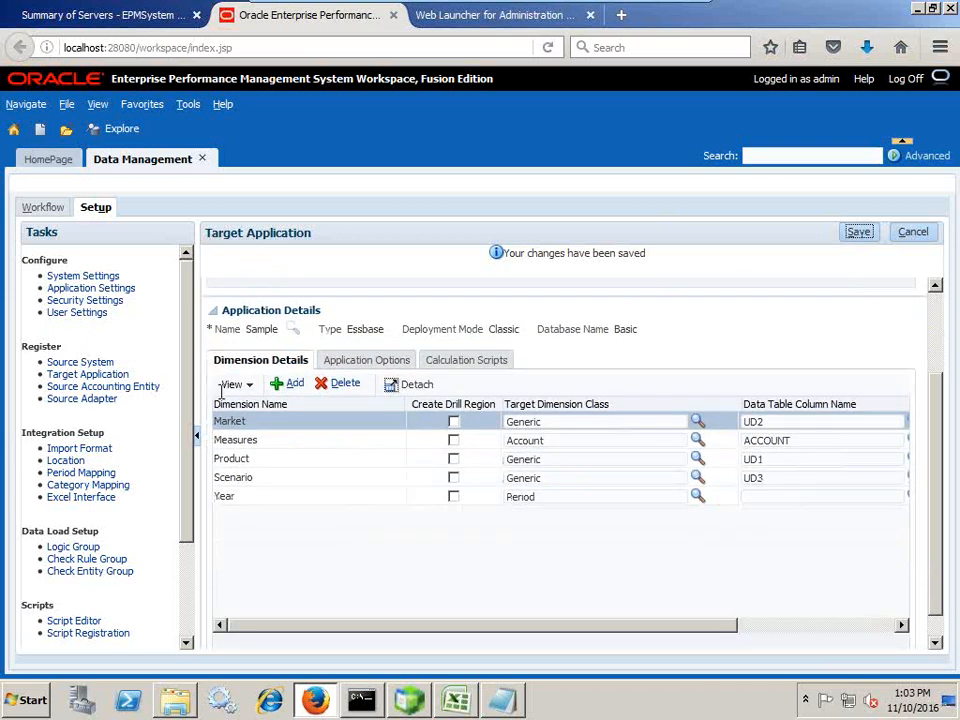
# Open the Import Format page and add a new import format with source type ERP
pyautogui.click(82, 449)
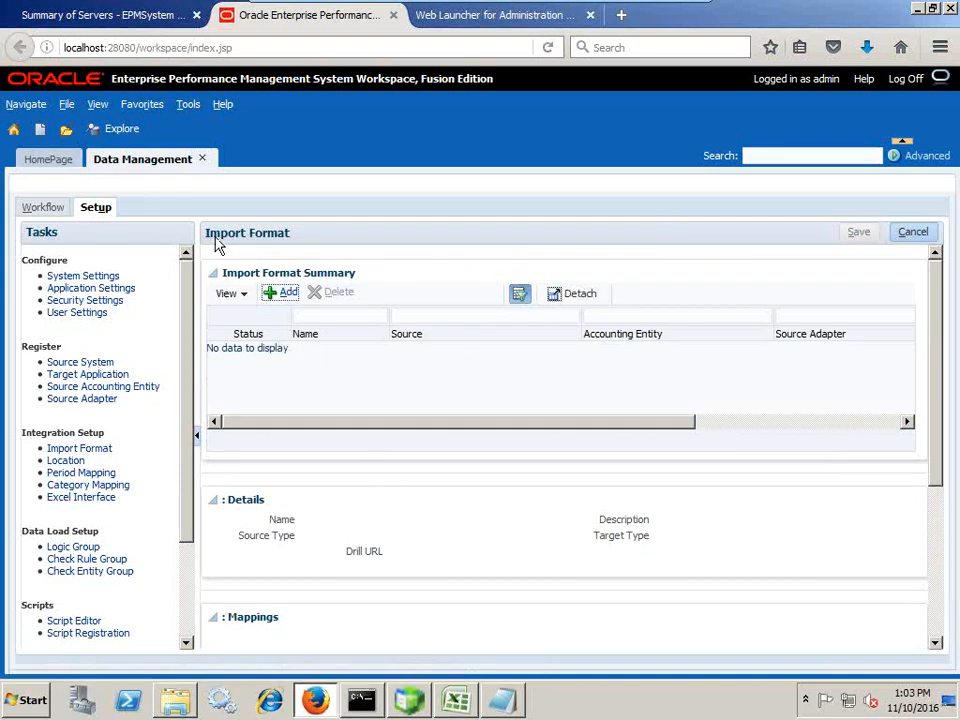
pyautogui.click(286, 296)
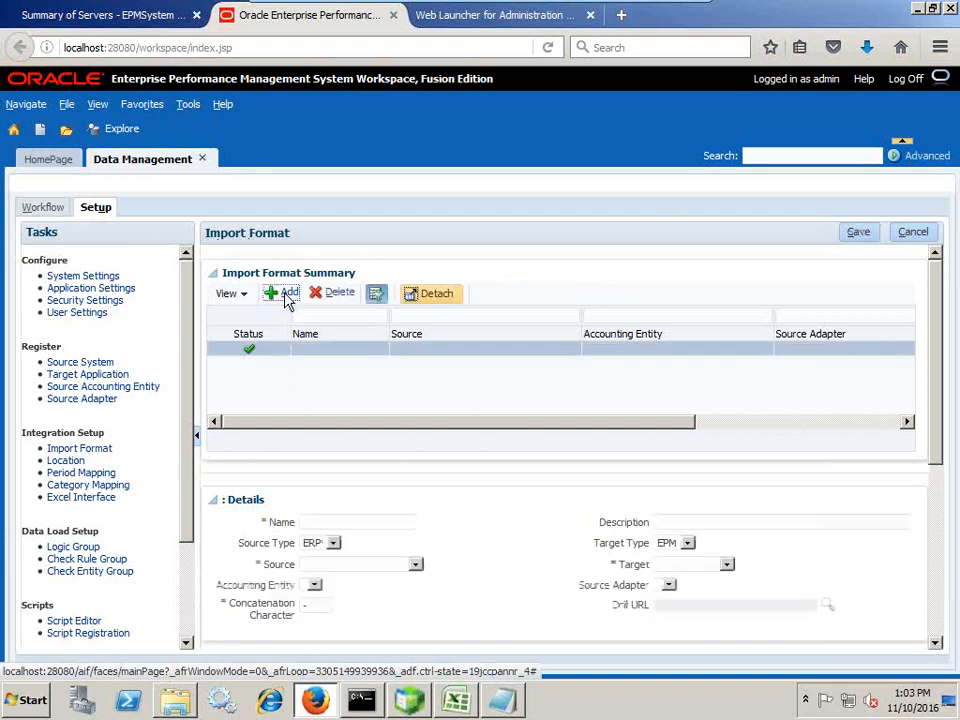
pyautogui.click(314, 543)
pyautogui.click(314, 559)
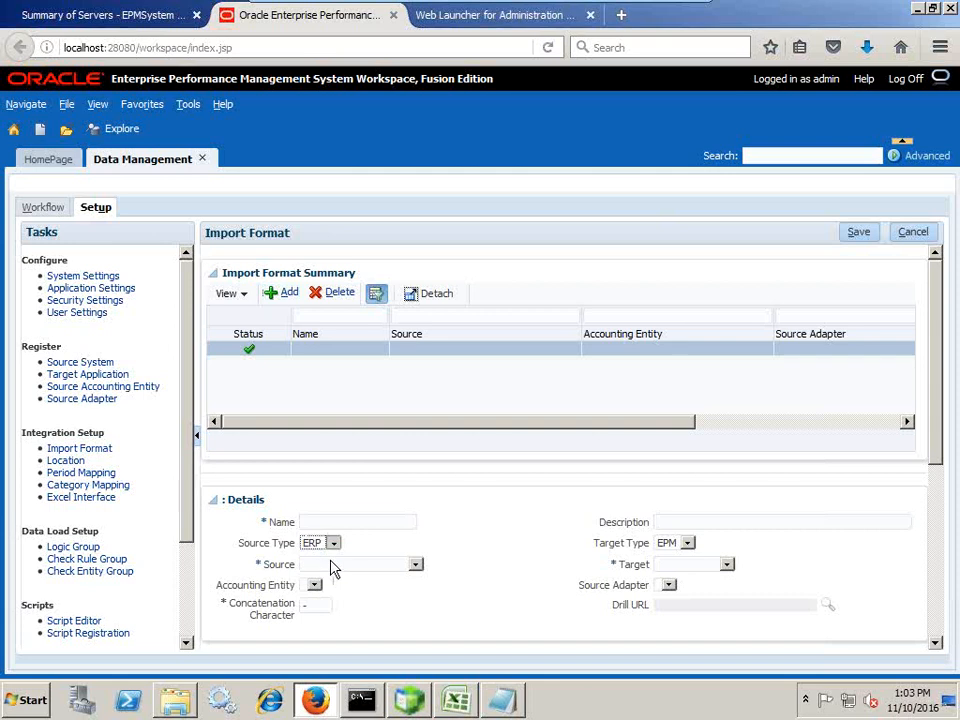
# Set the import format's source to FlatFile_Essbase_Load and its file type to Delimited
pyautogui.click(330, 564)
pyautogui.click(335, 598)
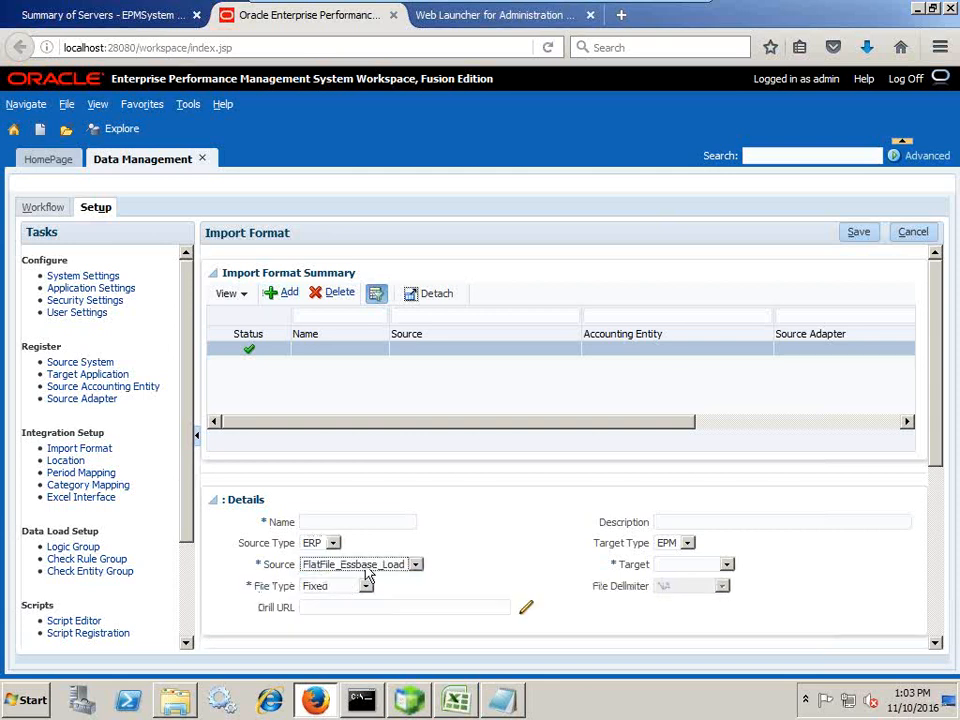
pyautogui.click(349, 587)
pyautogui.click(343, 620)
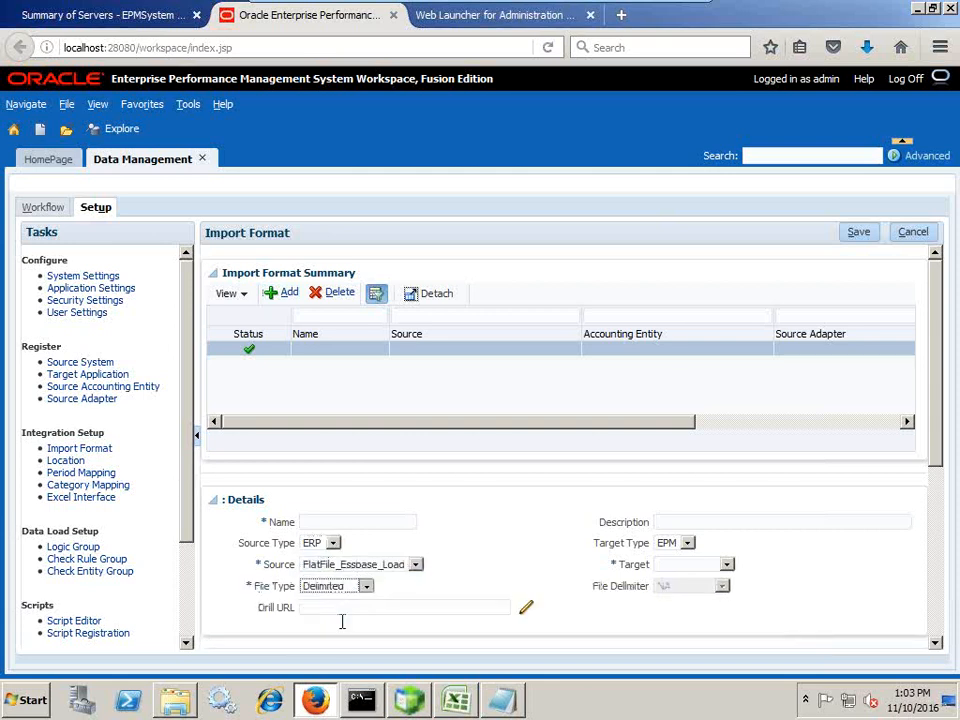
# Check the delimiter in the first record of the Sample_Basic_Data1 file in Notepad, and return to the import format
pyautogui.click(502, 700)
pyautogui.moveTo(203, 383); pyautogui.dragTo(211, 384)
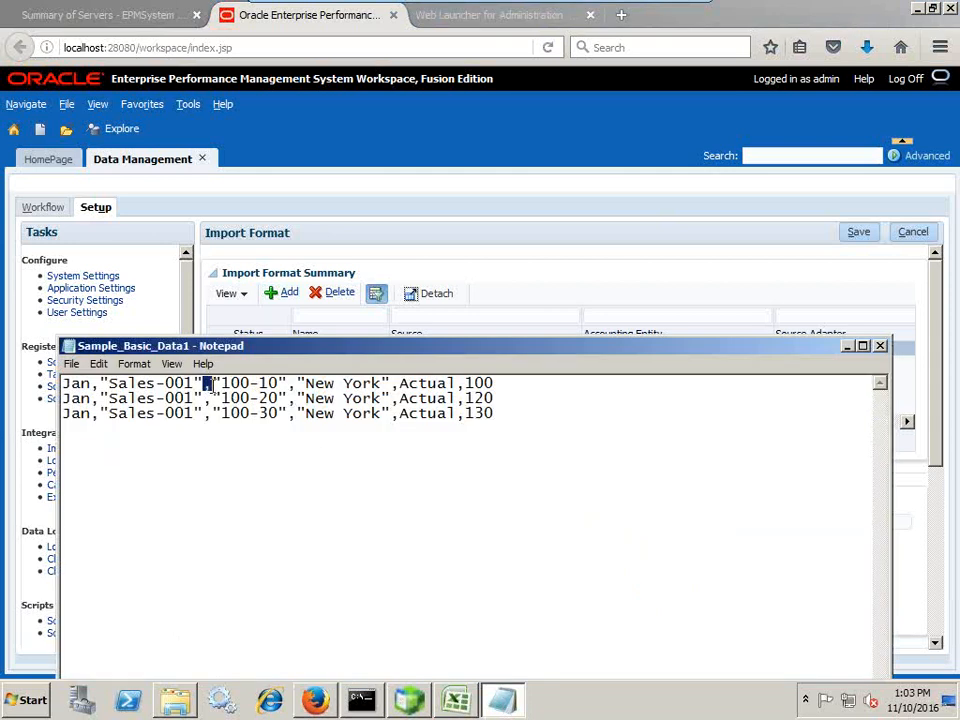
pyautogui.click(500, 249)
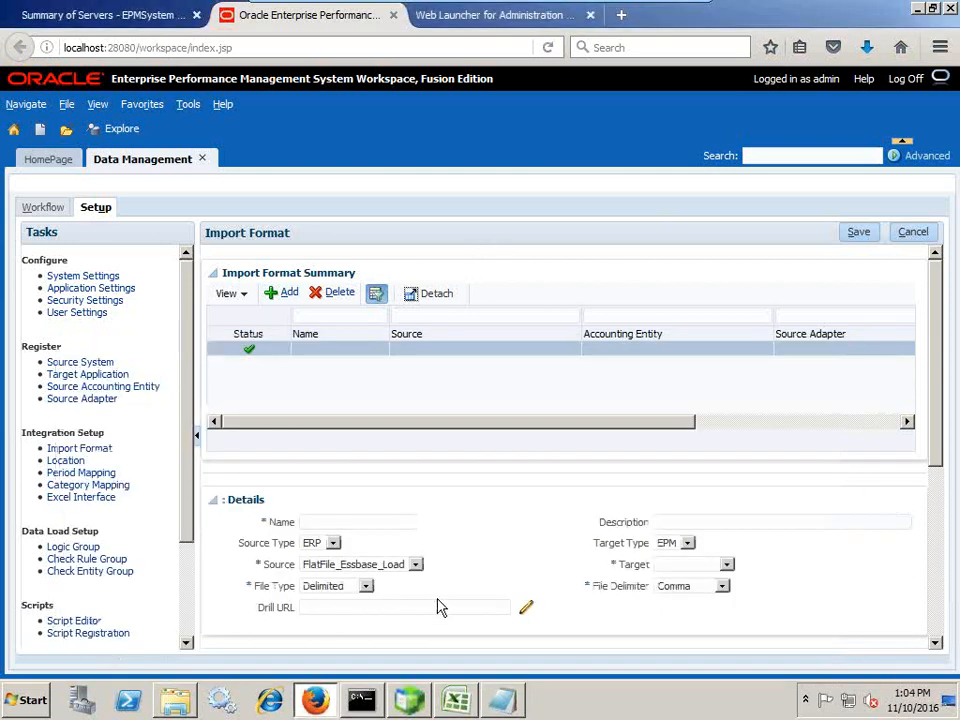
# Name the import format Essbase_FlatFileLoad
pyautogui.click(360, 519)
pyautogui.write('Flat')
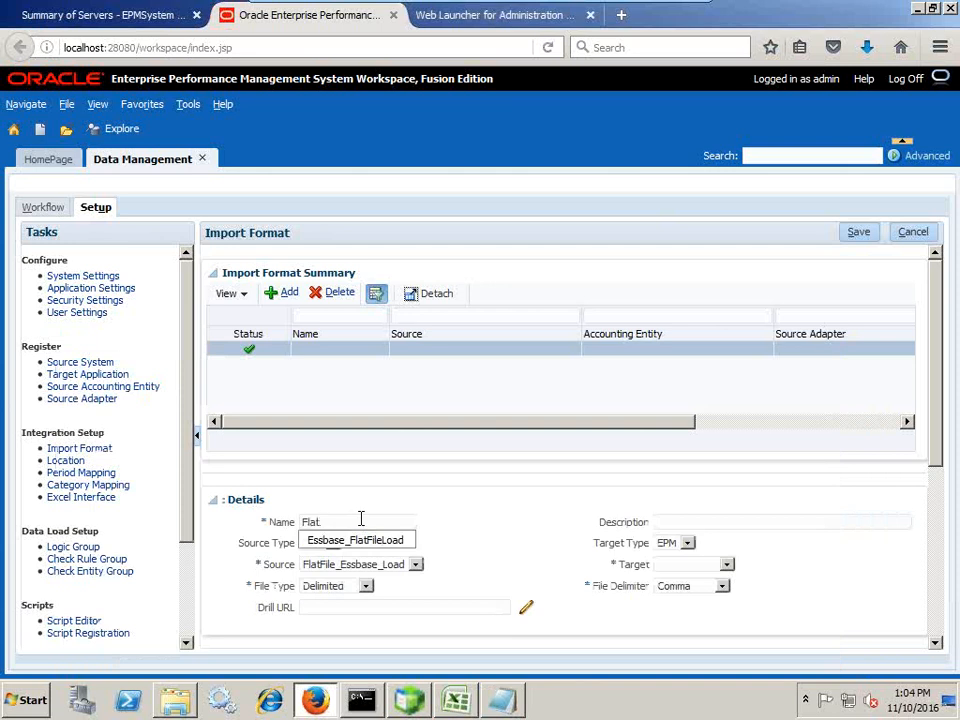
pyautogui.press('Down')
pyautogui.press('Tab')
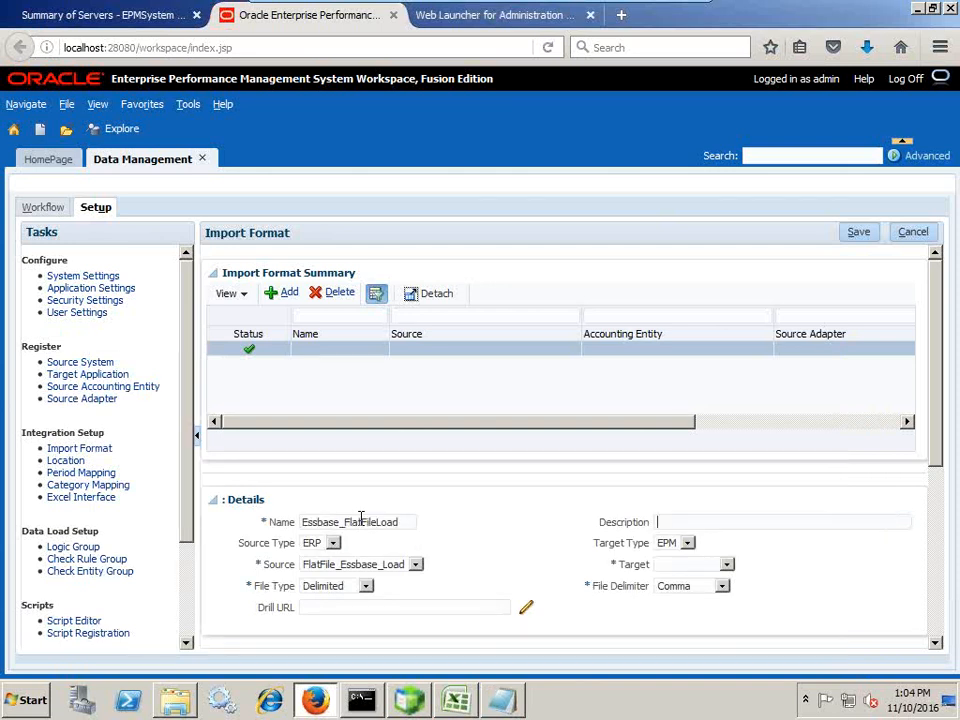
# Set the import format's target type to EPM and its target to Sample-Basic
pyautogui.click(676, 546)
pyautogui.click(672, 560)
pyautogui.click(676, 568)
pyautogui.click(678, 598)
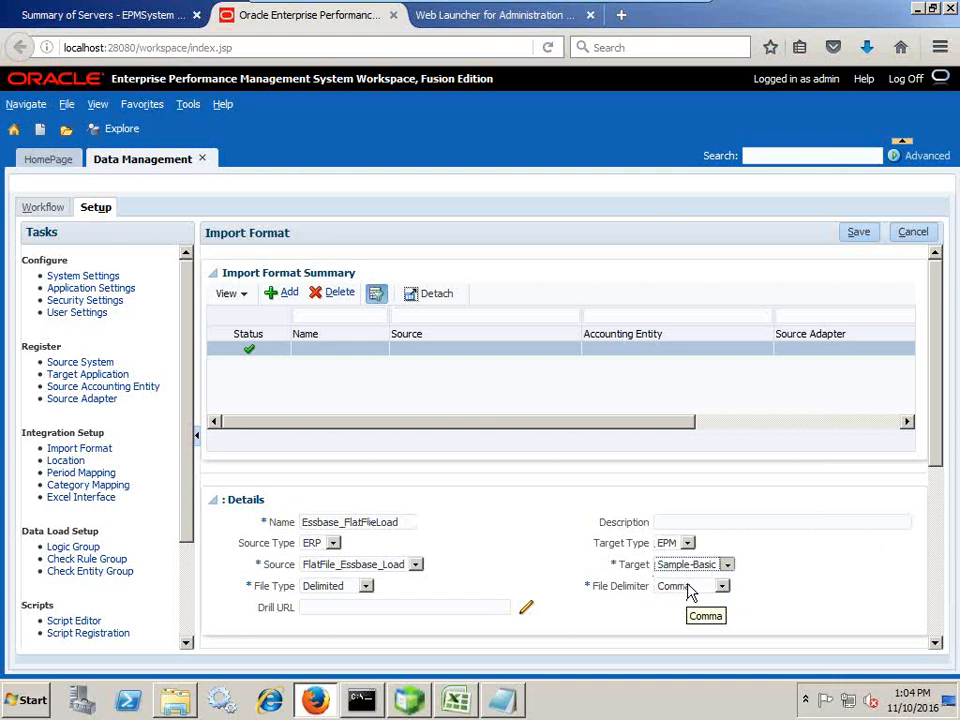
# Save the Essbase_FlatFileLoad import format, dismiss the error message and check its mappings section
pyautogui.click(856, 234)
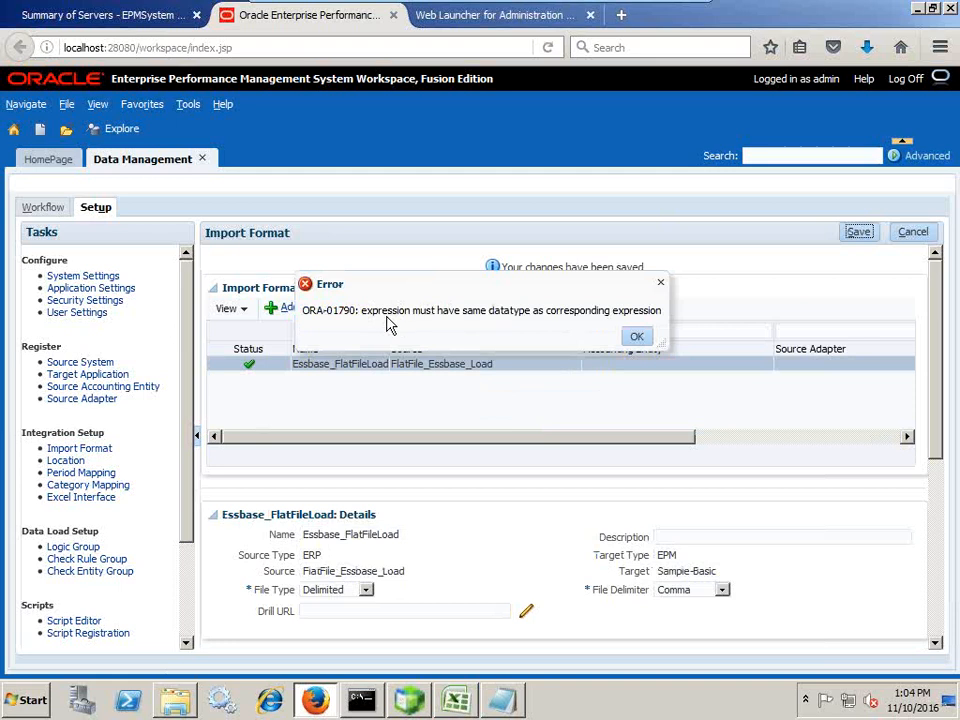
pyautogui.click(636, 337)
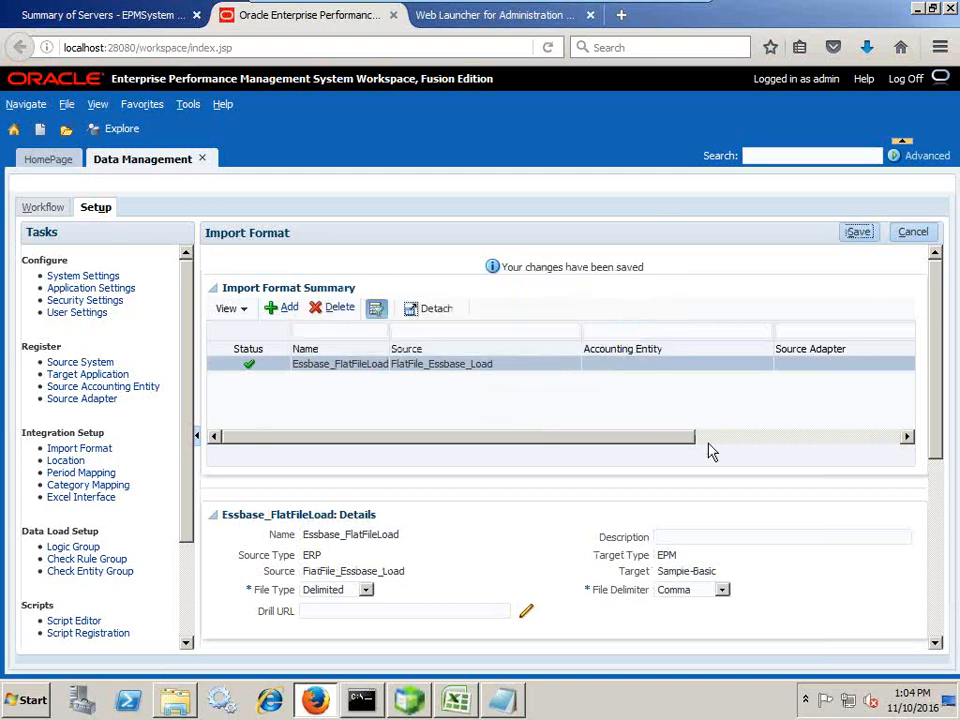
pyautogui.scroll(-5, 756, 525)
pyautogui.scroll(3, 519, 504)
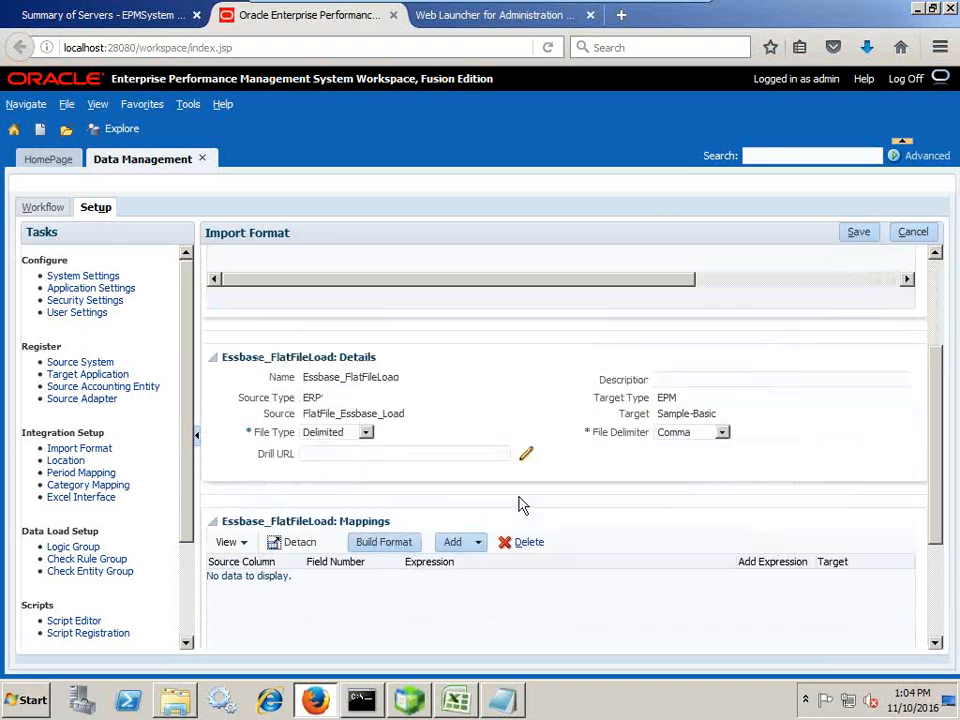
pyautogui.scroll(-3, 440, 470)
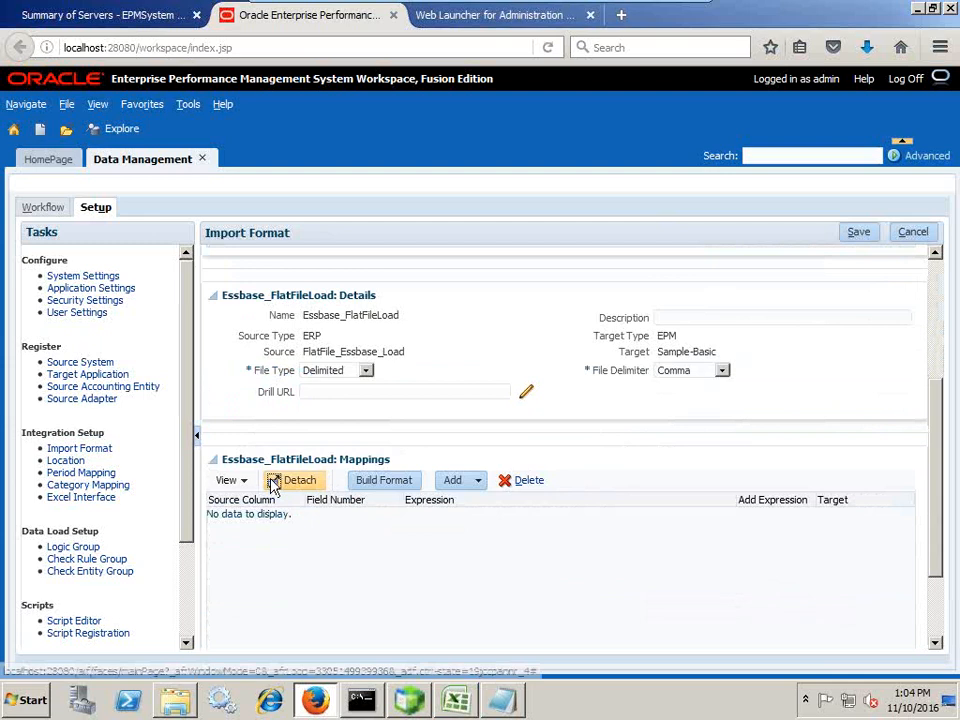
pyautogui.scroll(-2, 398, 482)
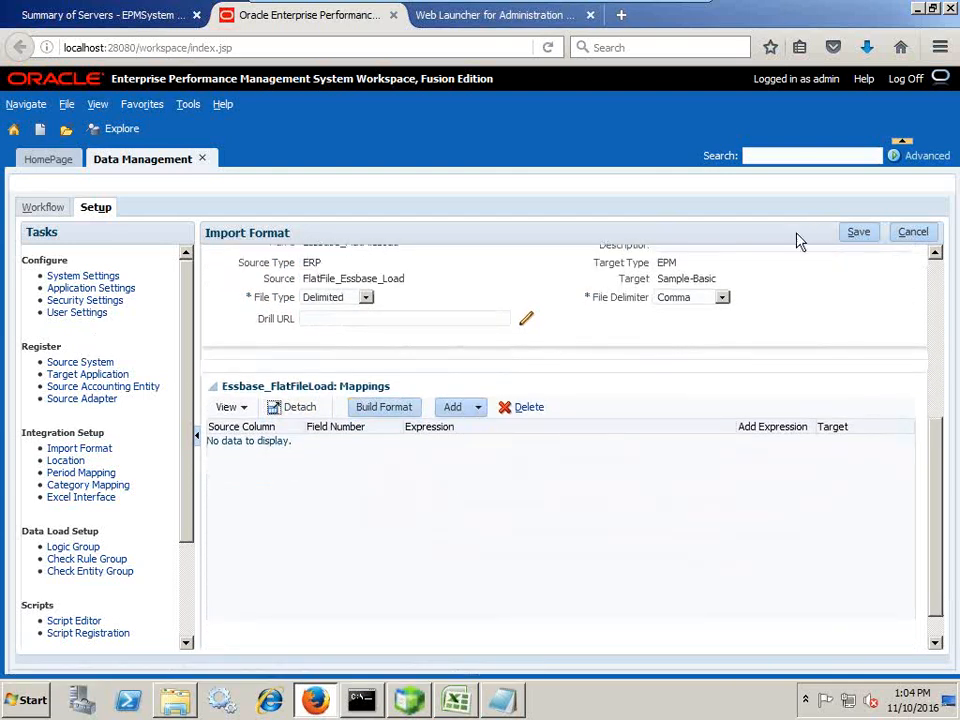
# Switch to the target applications and return to the import formats to reload Essbase_FlatFileLoad's mappings
pyautogui.click(82, 375)
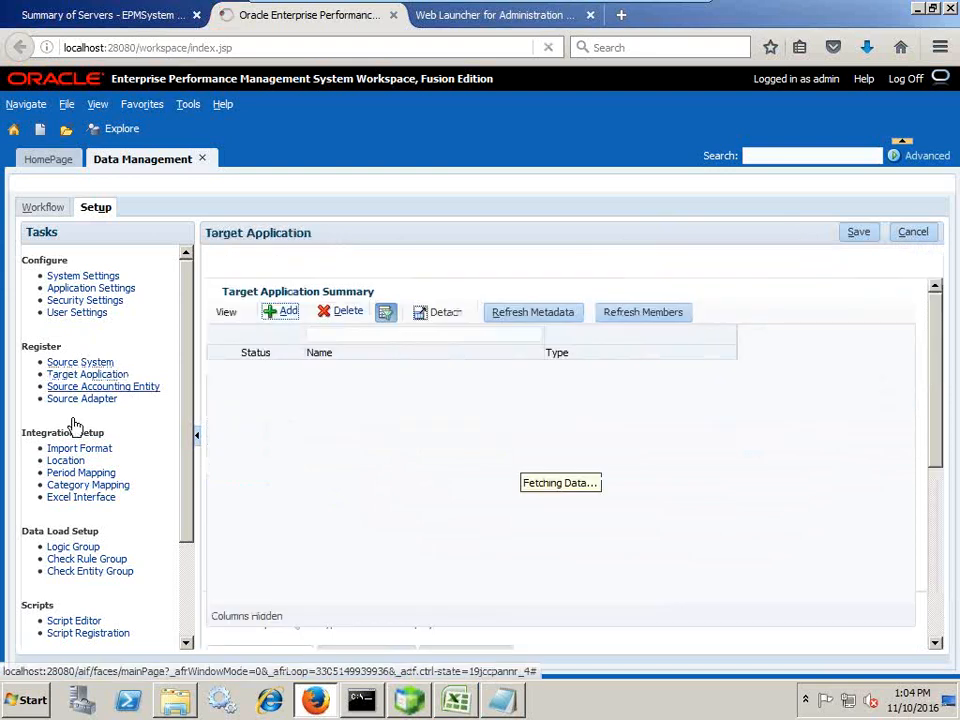
pyautogui.click(82, 448)
pyautogui.scroll(-5, 385, 416)
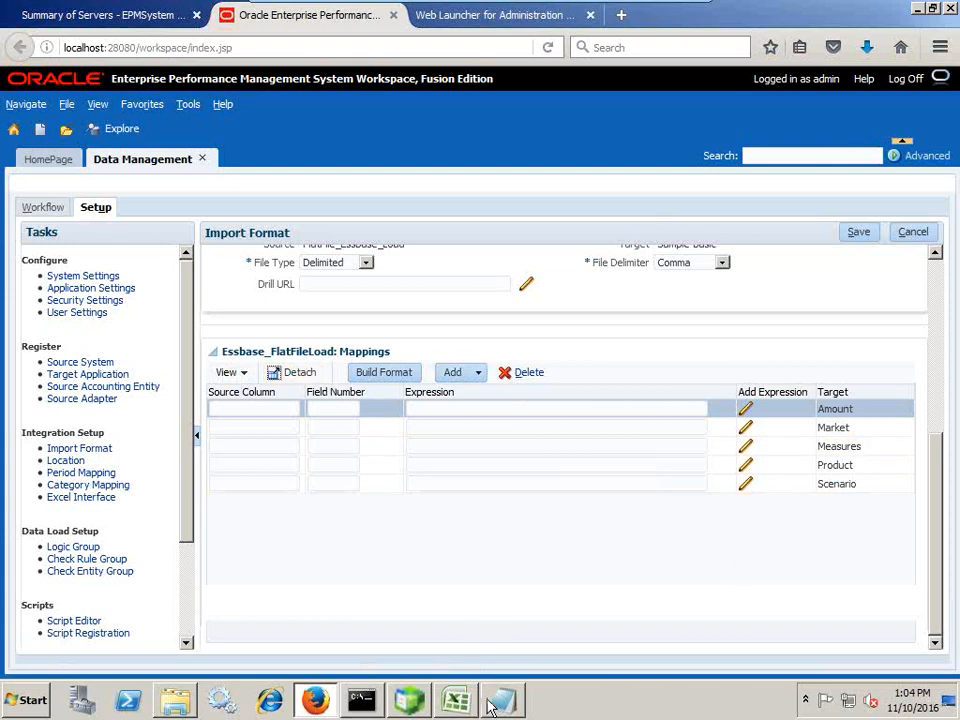
# Check the field order in the Sample_Basic_Data1 file and map source column Amount, field number 6, to the Amount target
pyautogui.hotkey('alt', 'Tab')
pyautogui.moveTo(440, 346); pyautogui.dragTo(471, 533)
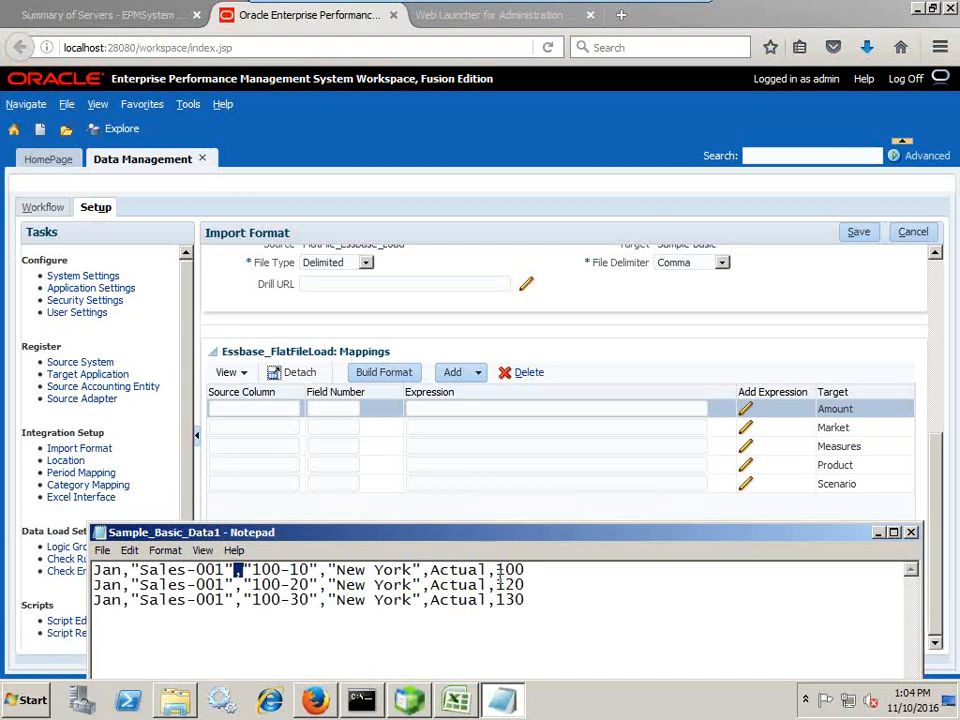
pyautogui.click(251, 407)
pyautogui.write('A')
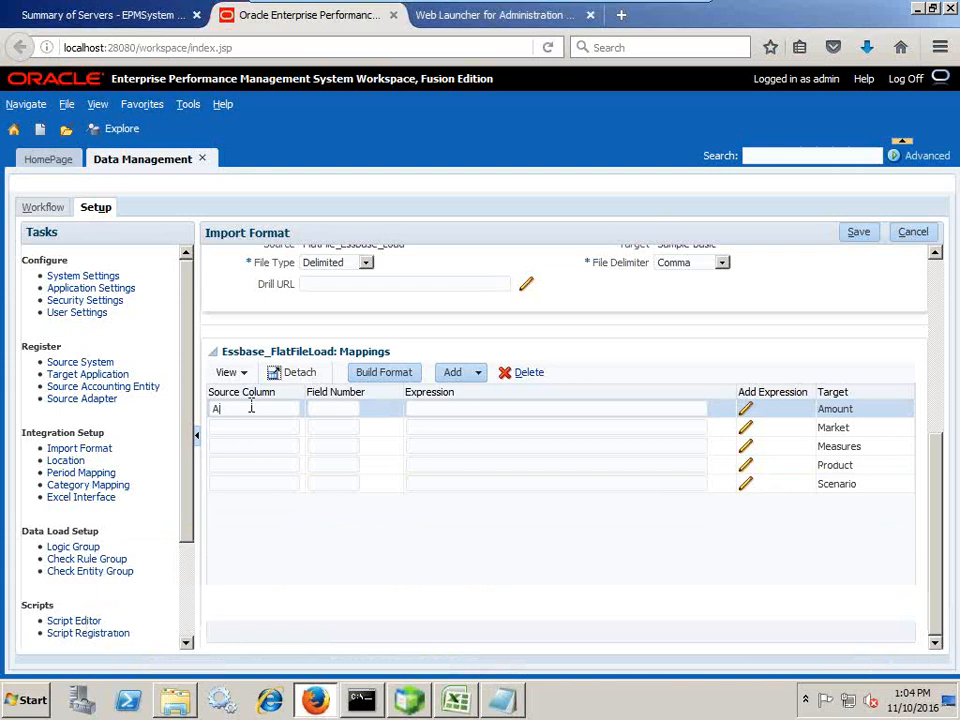
pyautogui.write('mount')
pyautogui.press('Tab')
pyautogui.write('6')
# Map source column Market, field number 4, to the Market target, consulting the data file for its position
pyautogui.hotkey('alt', 'Tab')
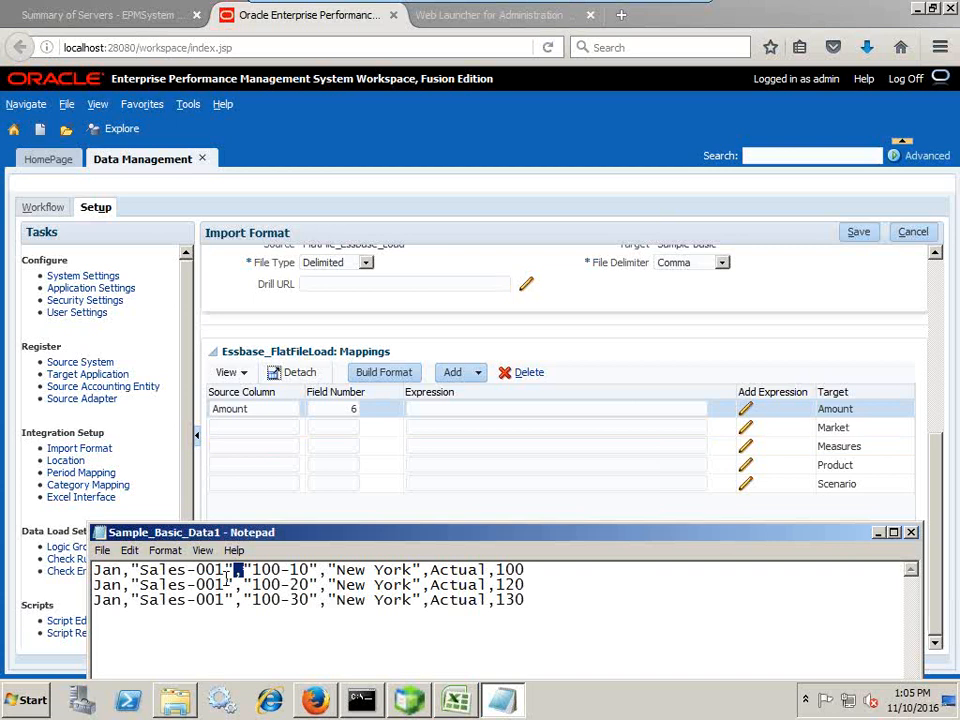
pyautogui.click(268, 425)
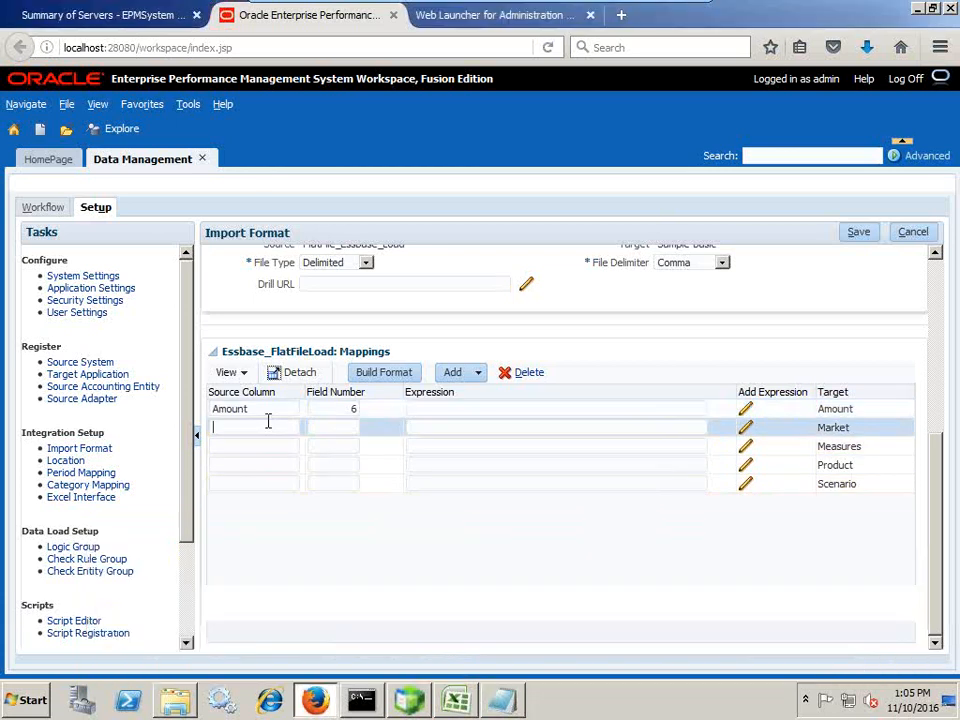
pyautogui.write('Market')
pyautogui.press('Tab')
pyautogui.write('4')
# Map source column Measures, field number 2, to the Measures target, consulting the data file for its position
pyautogui.hotkey('alt', 'Tab')
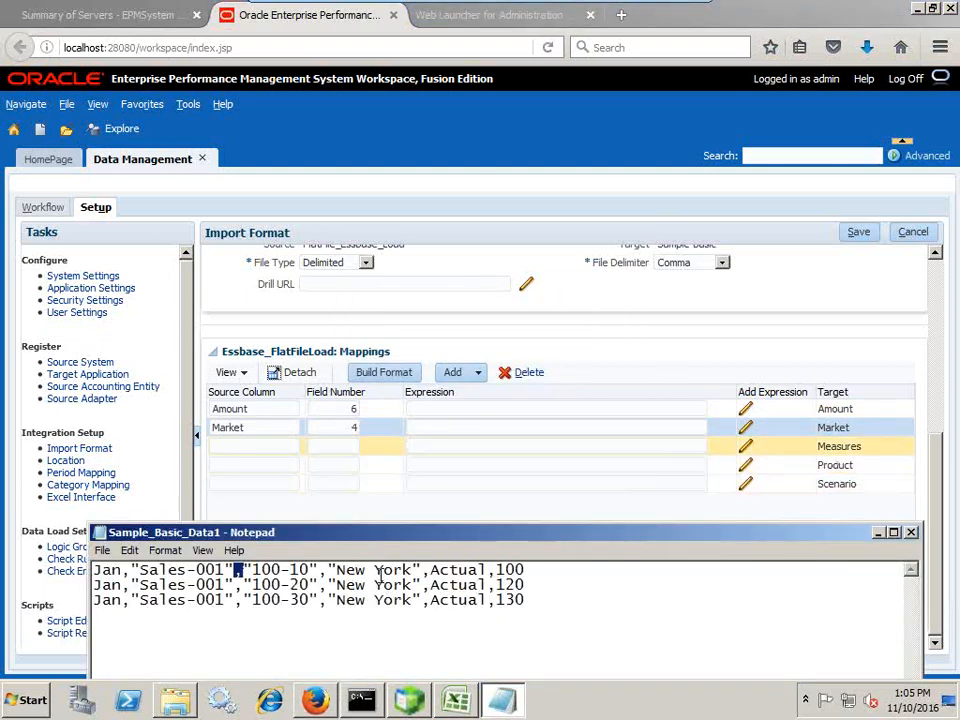
pyautogui.click(278, 450)
pyautogui.write('Measures')
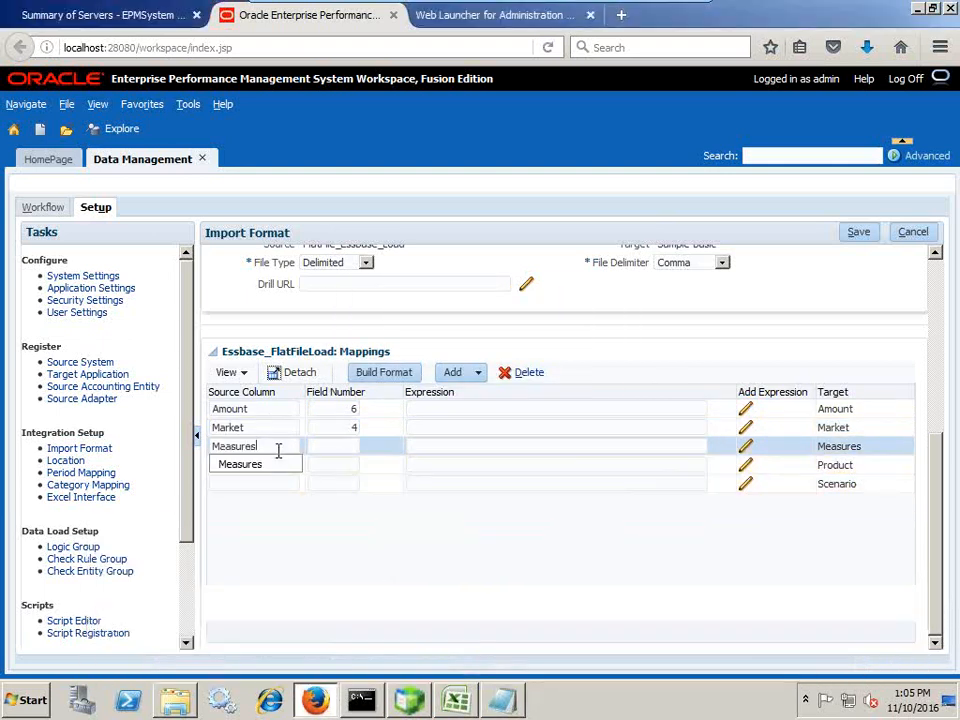
pyautogui.press('Return')
pyautogui.hotkey('alt', 'Tab')
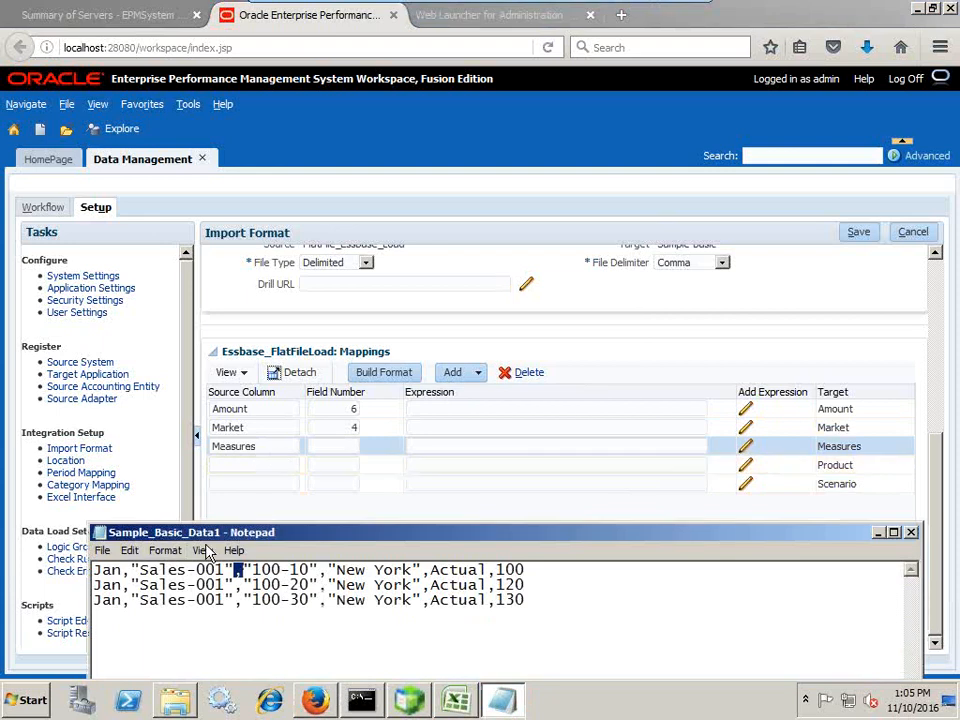
pyautogui.click(349, 463)
pyautogui.write('2')
# Map source column Product, field number 3, to the Product target, consulting the data file for its position
pyautogui.hotkey('alt', 'Tab')
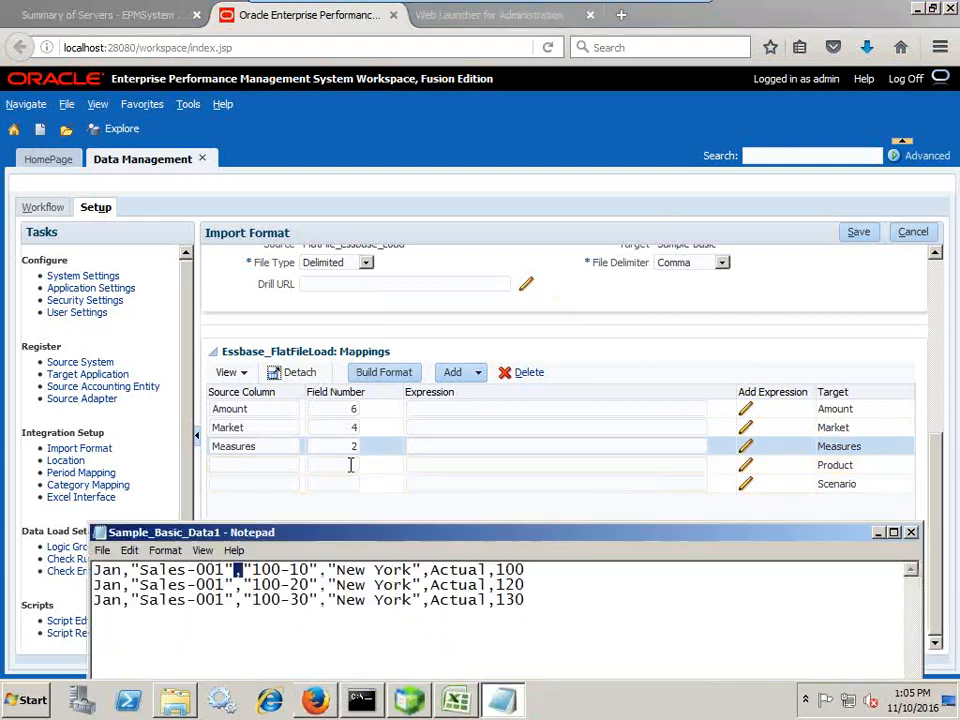
pyautogui.hotkey('alt', 'Tab')
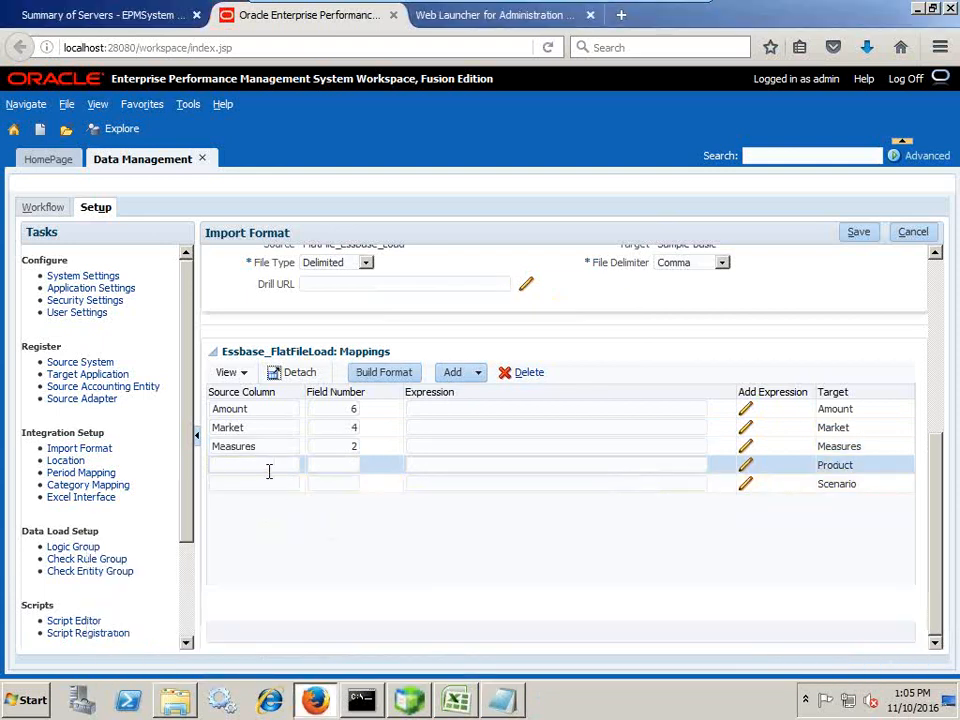
pyautogui.write('Produ')
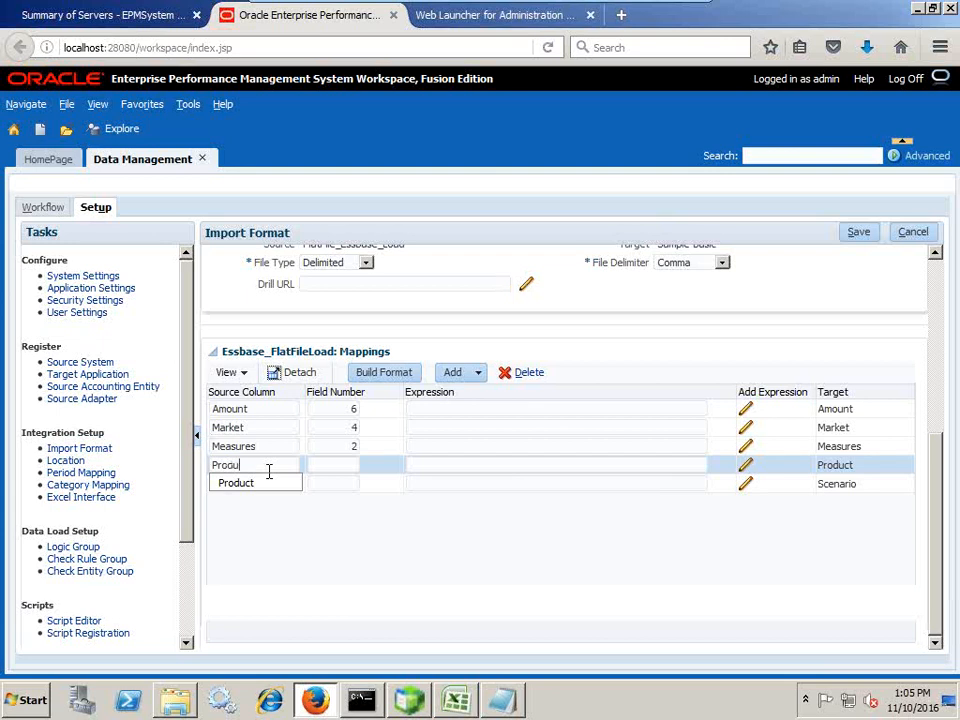
pyautogui.write('ct')
pyautogui.press('Tab')
pyautogui.hotkey('alt', 'Tab')
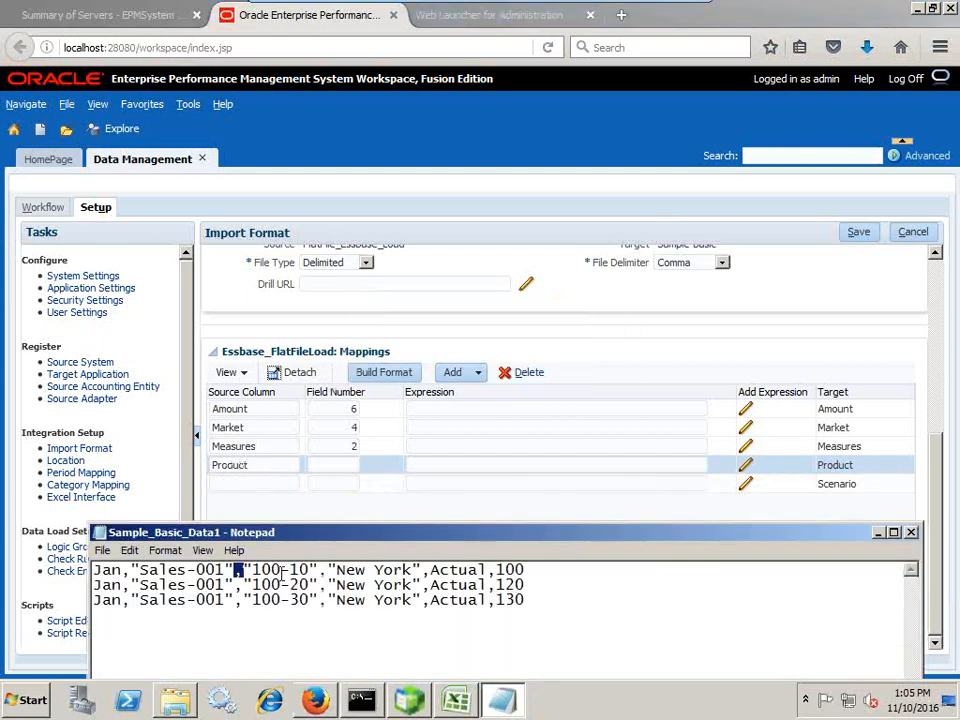
pyautogui.click(342, 461)
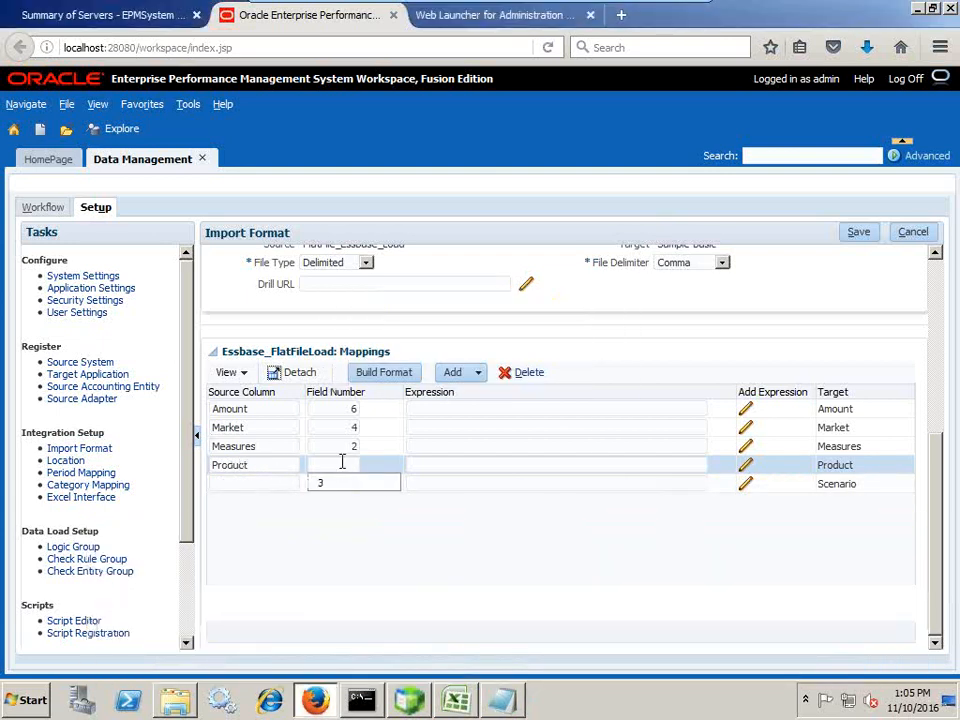
pyautogui.write('3')
# Map source column Scenario, field number 5, to the Scenario target and save the import format
pyautogui.click(285, 484)
pyautogui.hotkey('alt', 'Tab')
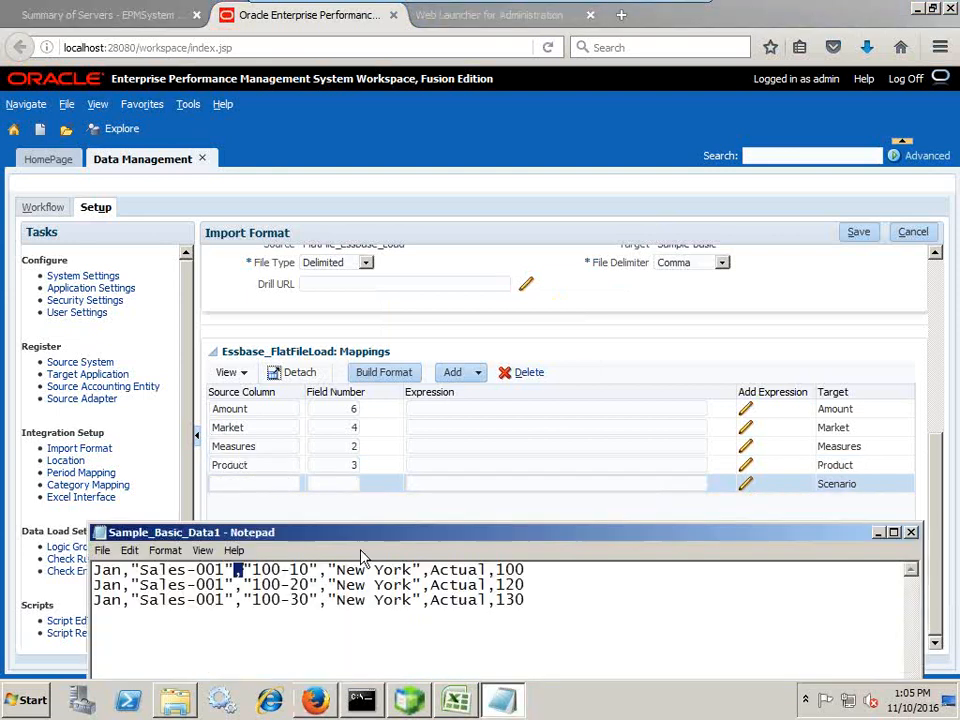
pyautogui.click(259, 481)
pyautogui.write('S')
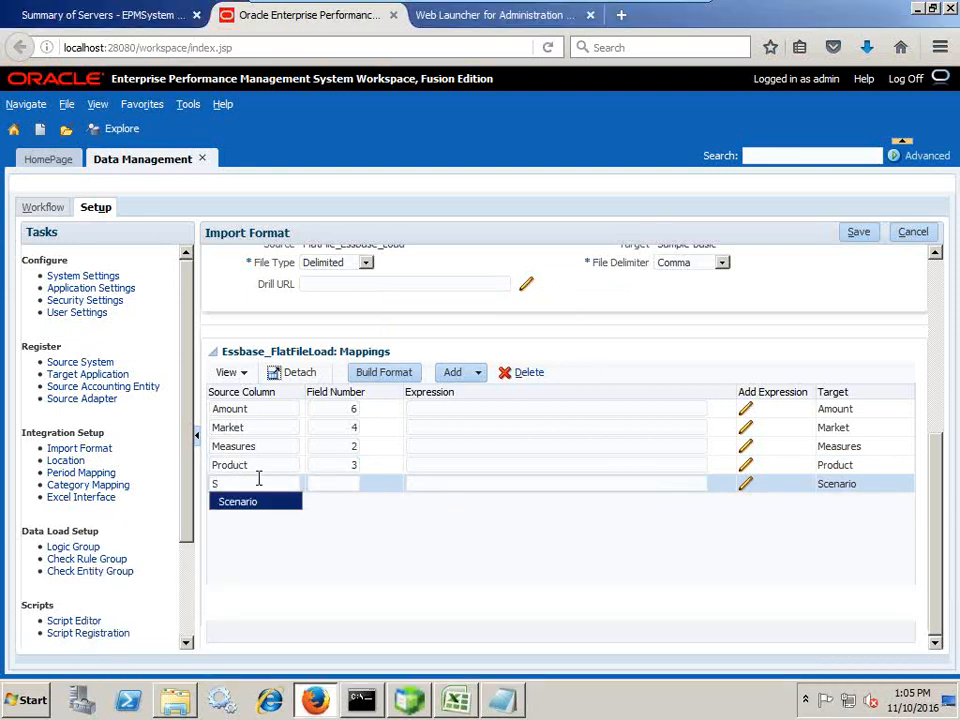
pyautogui.press('Return')
pyautogui.hotkey('alt', 'Tab')
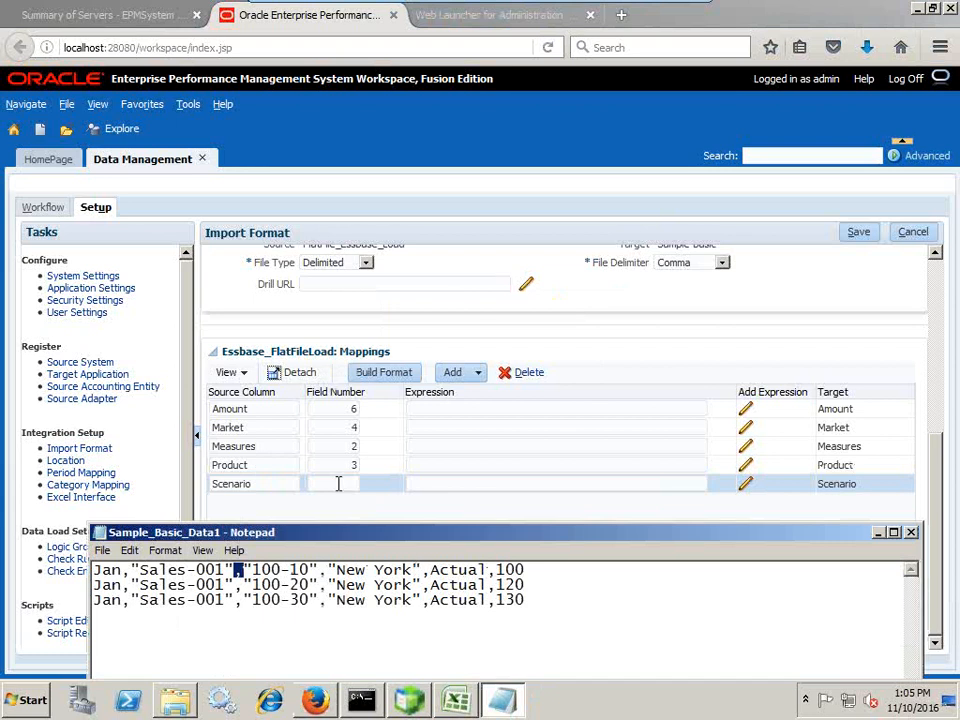
pyautogui.click(338, 484)
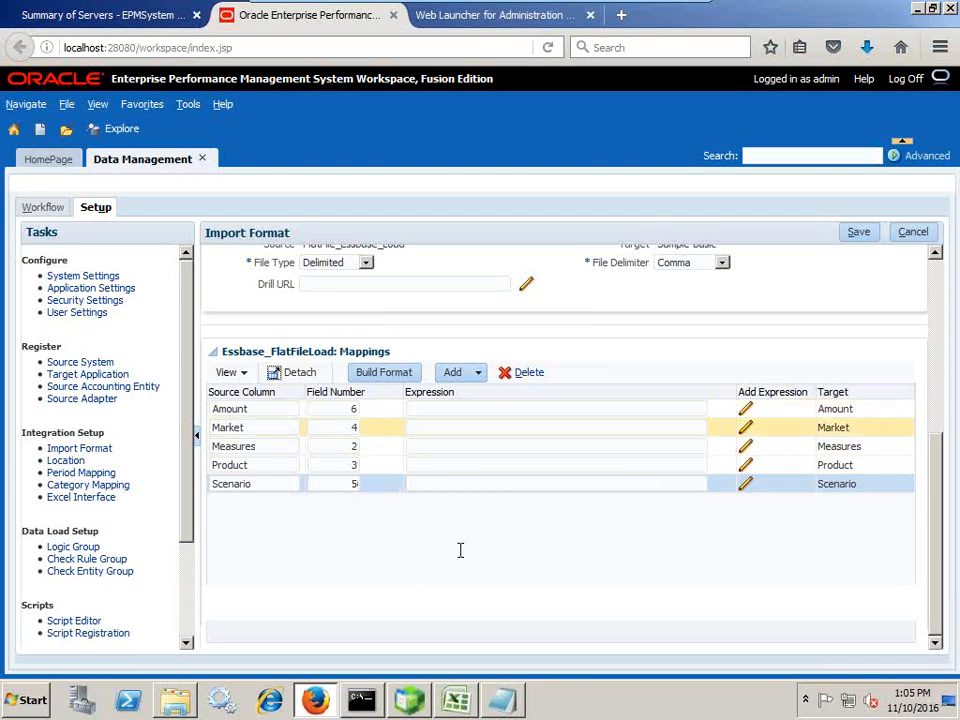
pyautogui.click(864, 234)
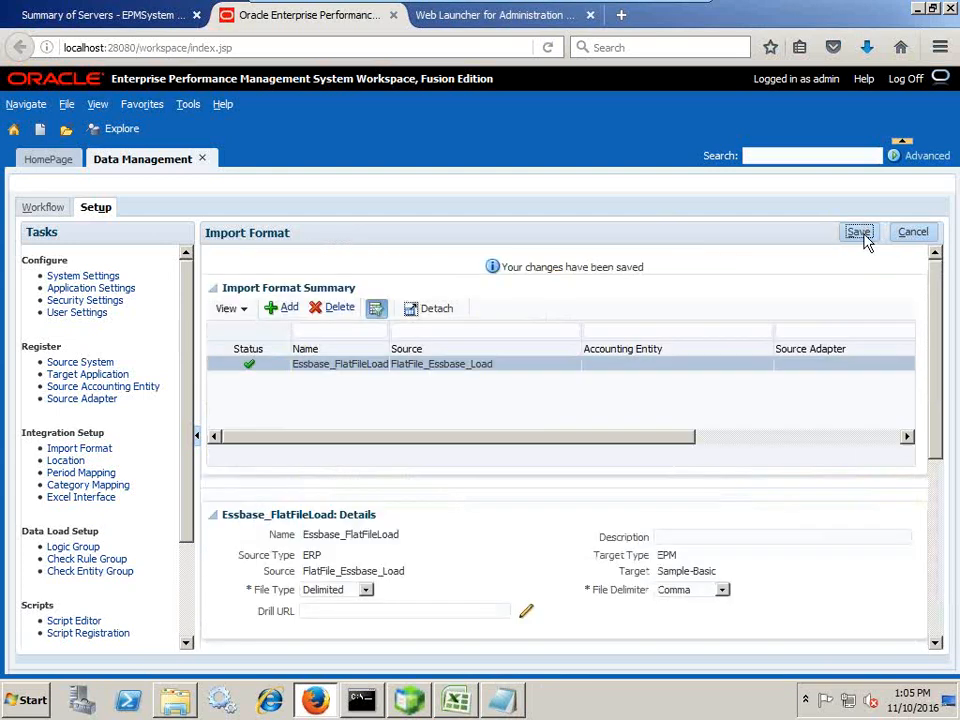
# Examine the Sales-001 measure and its -001 suffix in the first record of the Notepad data file, and return to the import format mappings
pyautogui.scroll(-5, 620, 466)
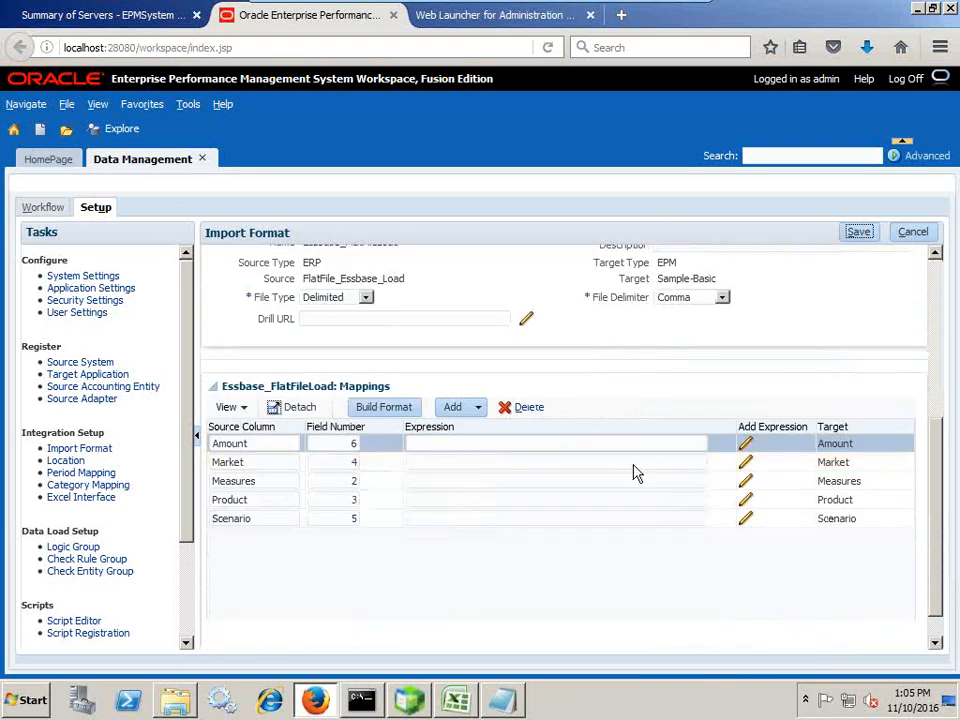
pyautogui.click(514, 706)
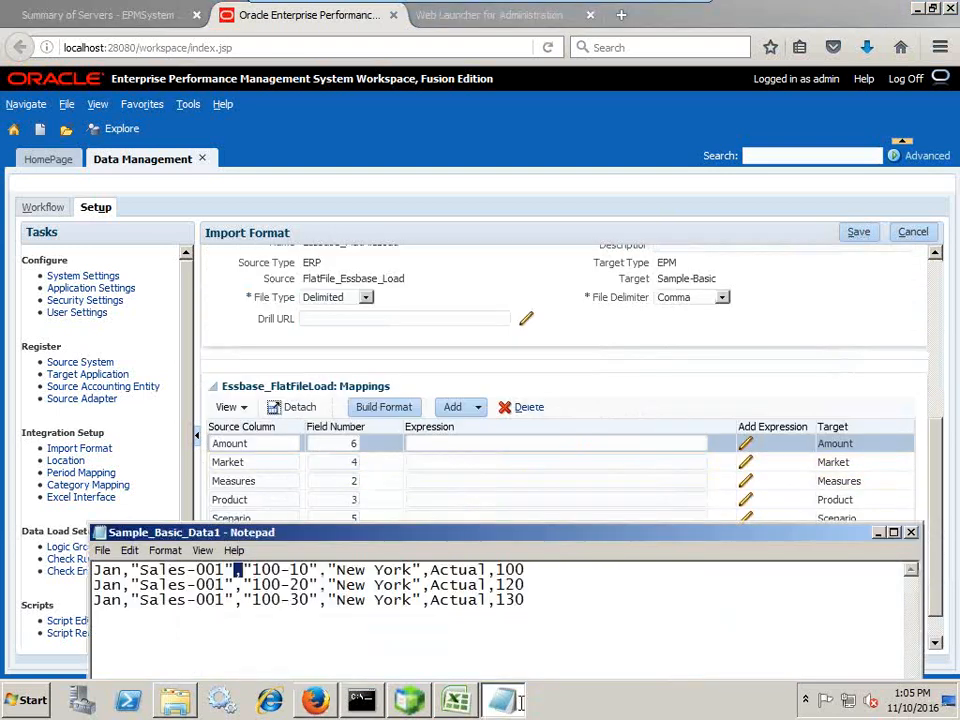
pyautogui.moveTo(222, 569); pyautogui.dragTo(139, 569)
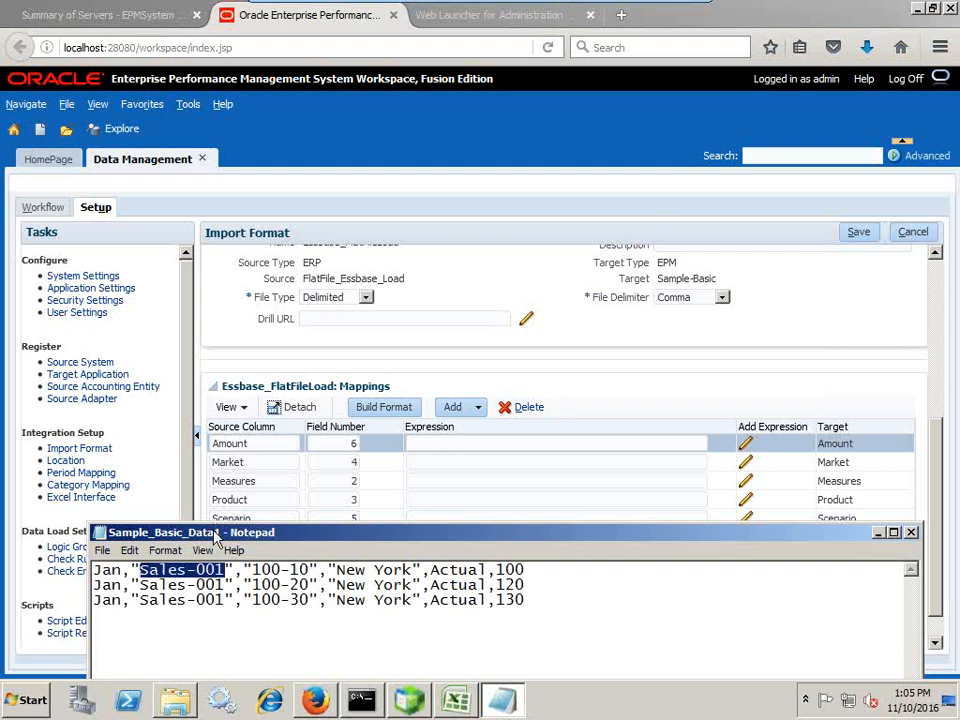
pyautogui.click(199, 580)
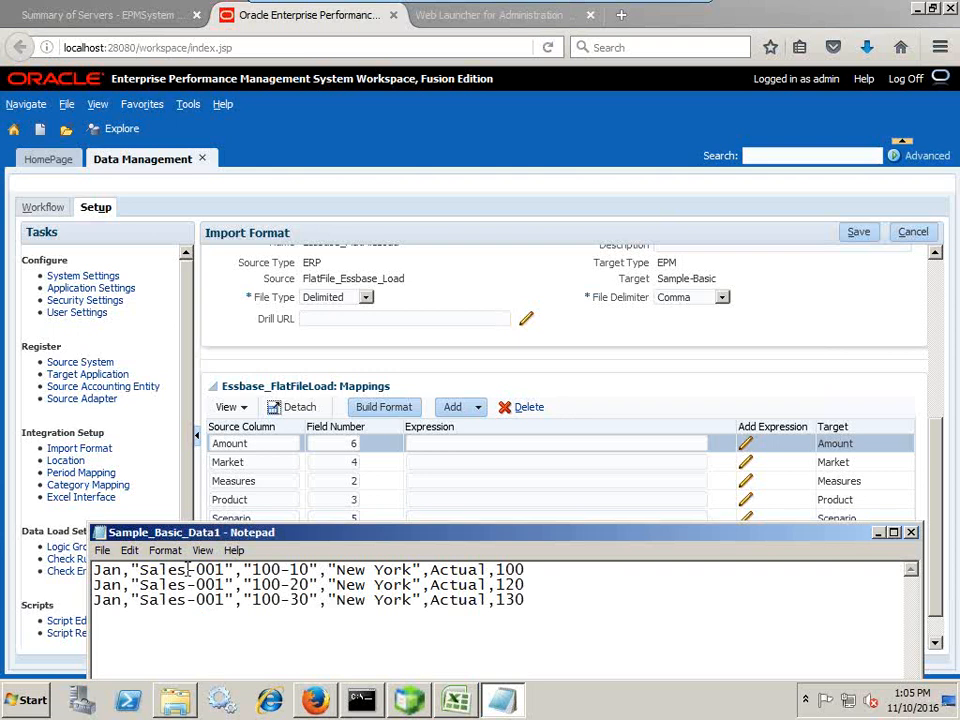
pyautogui.moveTo(187, 569); pyautogui.dragTo(224, 569)
pyautogui.click(195, 569)
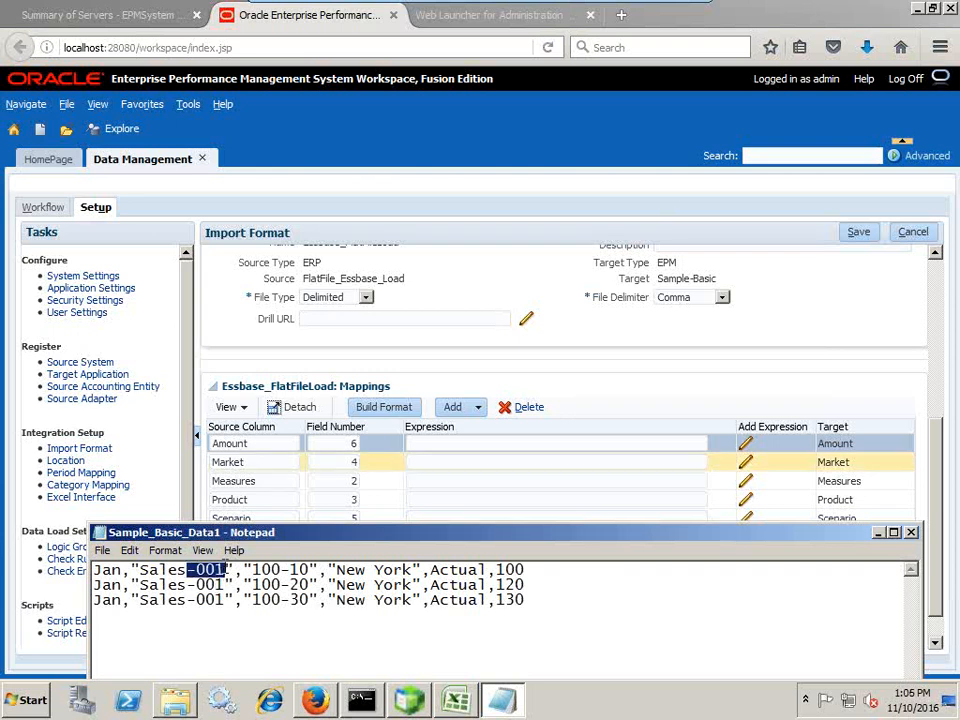
pyautogui.click(583, 392)
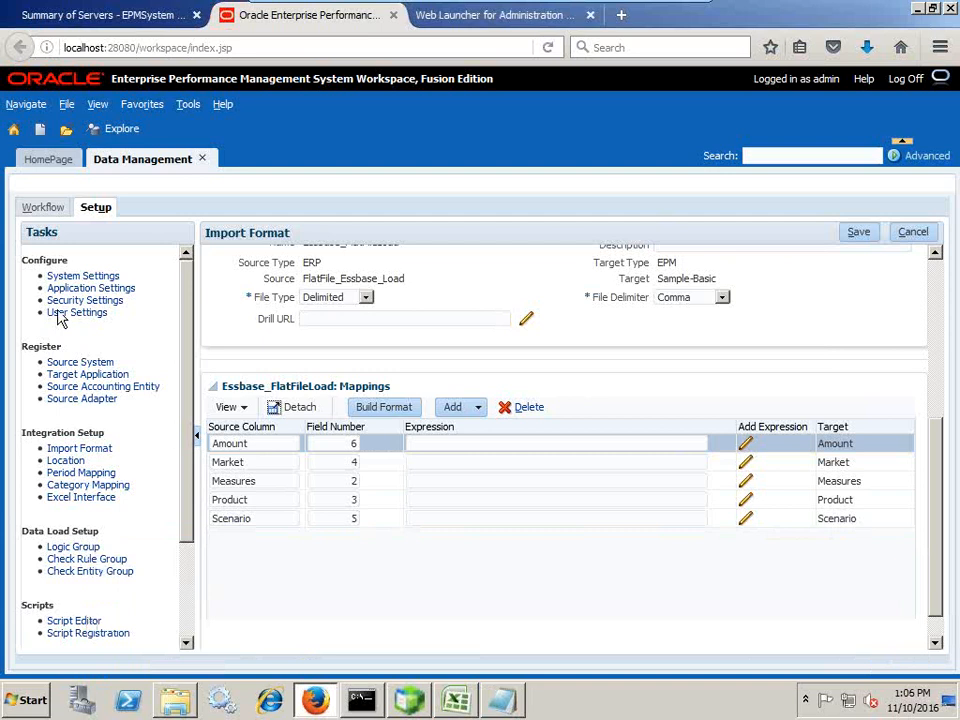
# Open the parseMeasures import script for Sample-Basic in the Script Editor and copy its two lines of code
pyautogui.moveTo(184, 476); pyautogui.dragTo(187, 582)
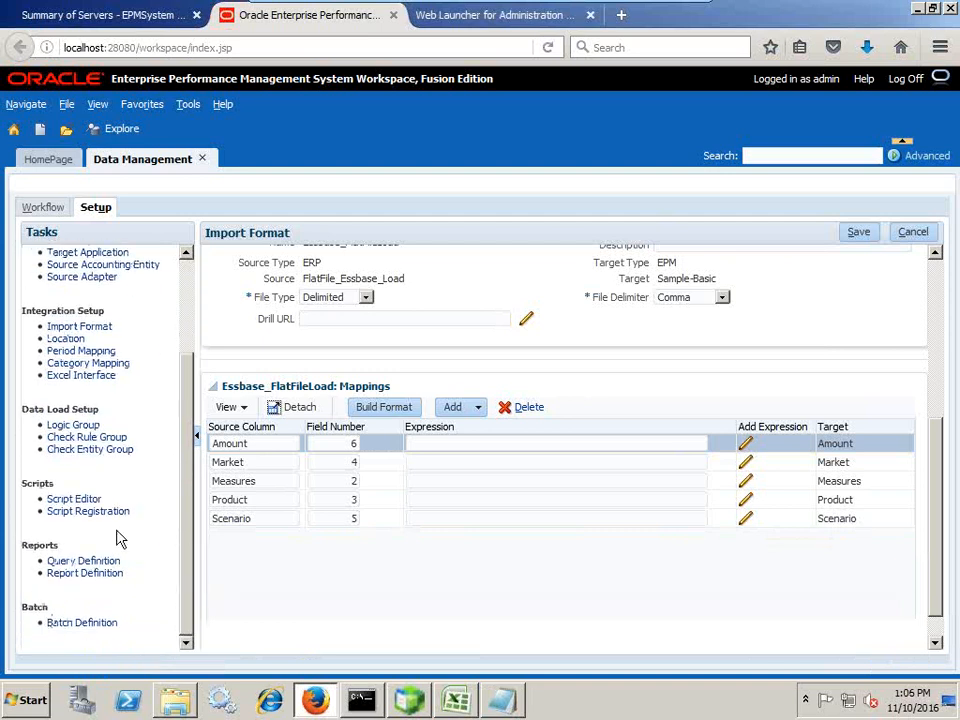
pyautogui.click(72, 500)
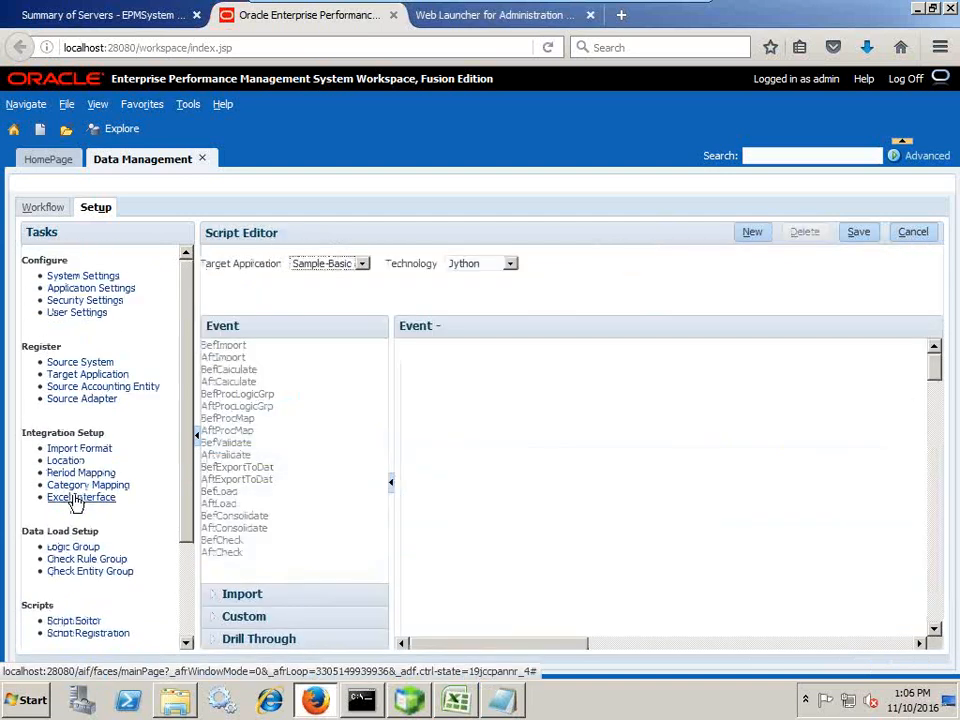
pyautogui.click(236, 596)
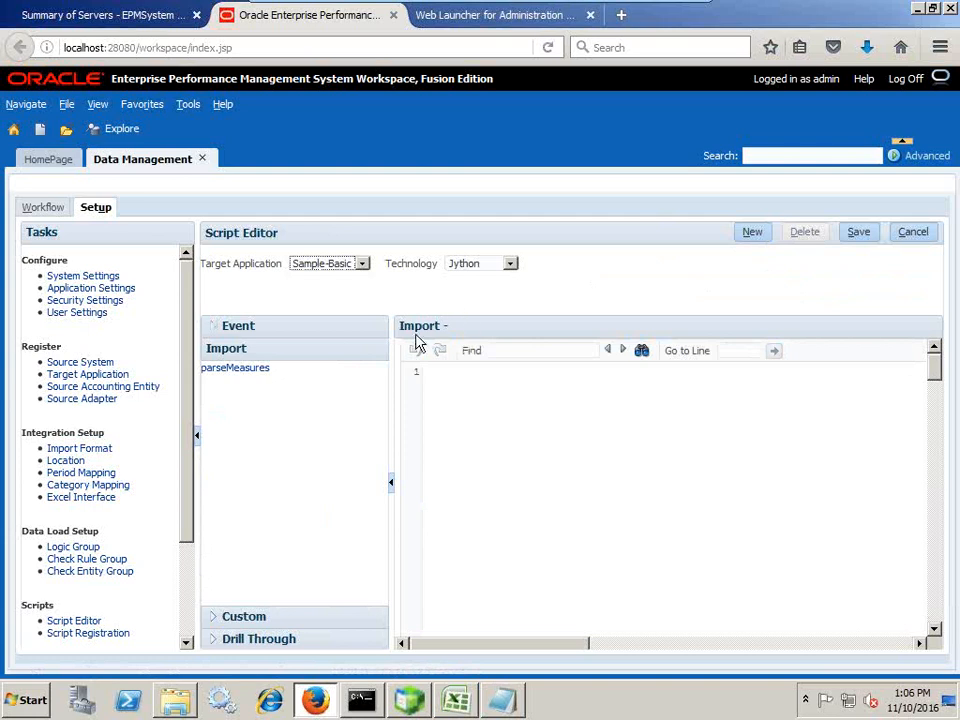
pyautogui.click(264, 372)
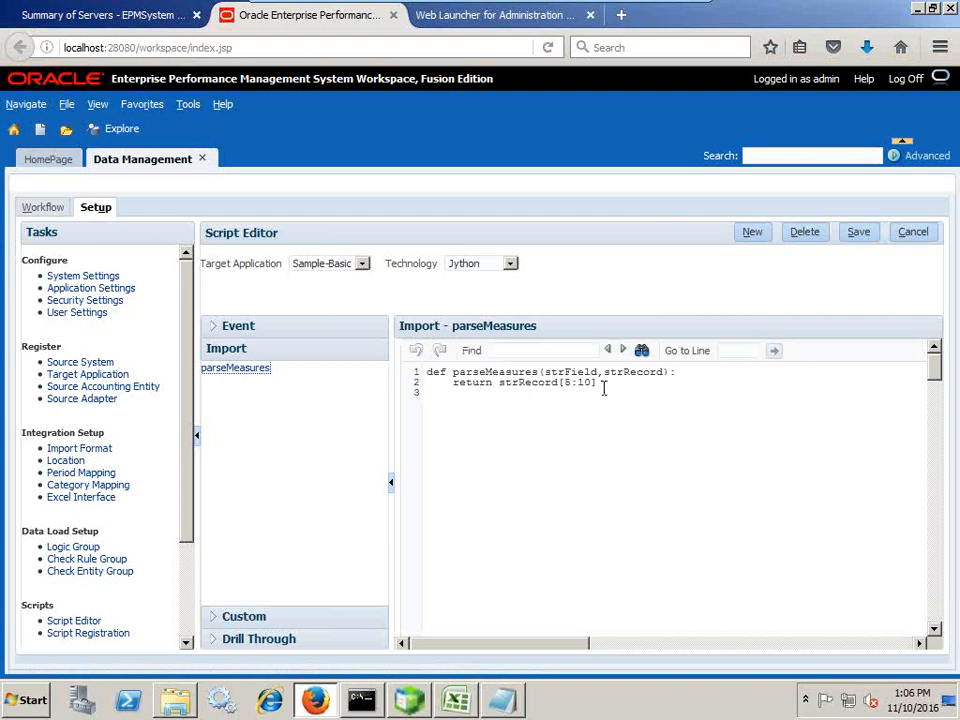
pyautogui.moveTo(604, 388); pyautogui.dragTo(427, 372)
pyautogui.hotkey('ctrl', 'c')
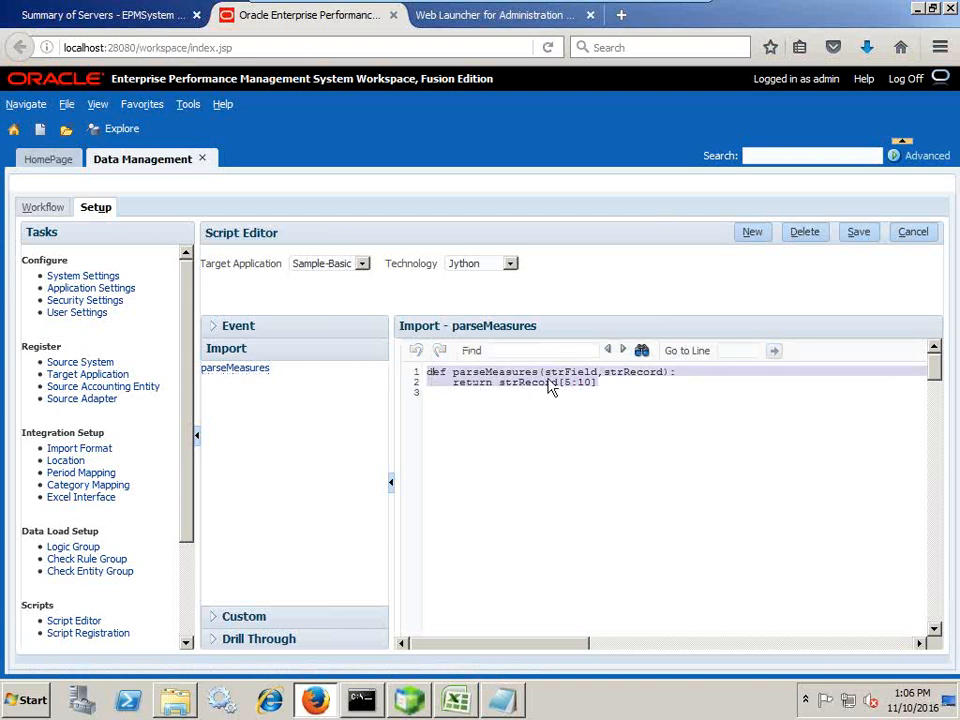
# Open a new blank Notepad document and paste the copied parseMeasures code into it
pyautogui.hotkey('alt', 'Tab')
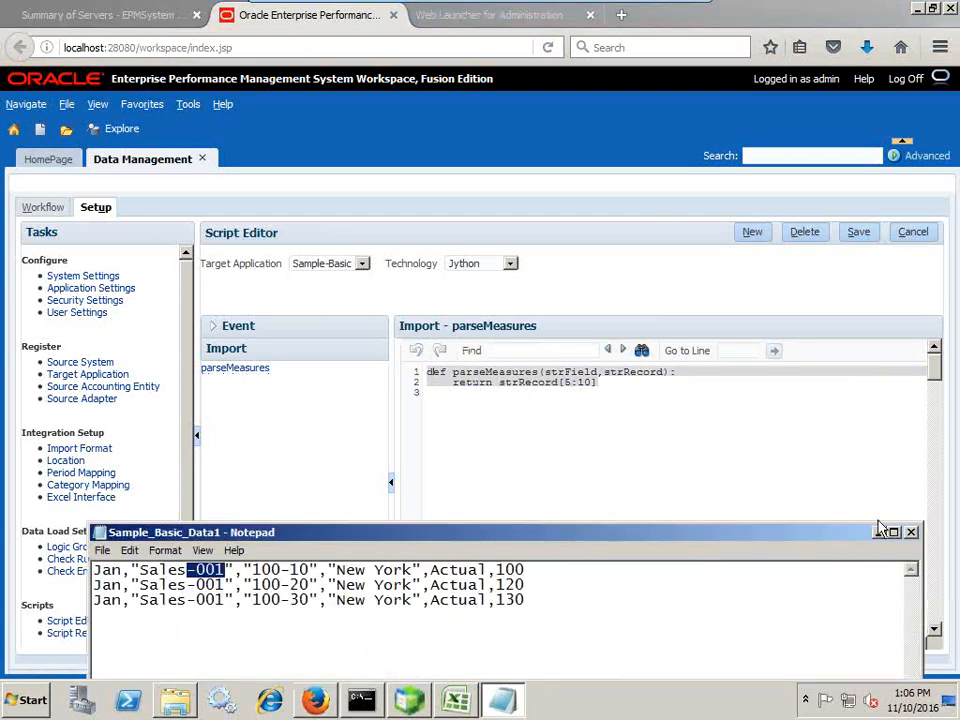
pyautogui.click(30, 700)
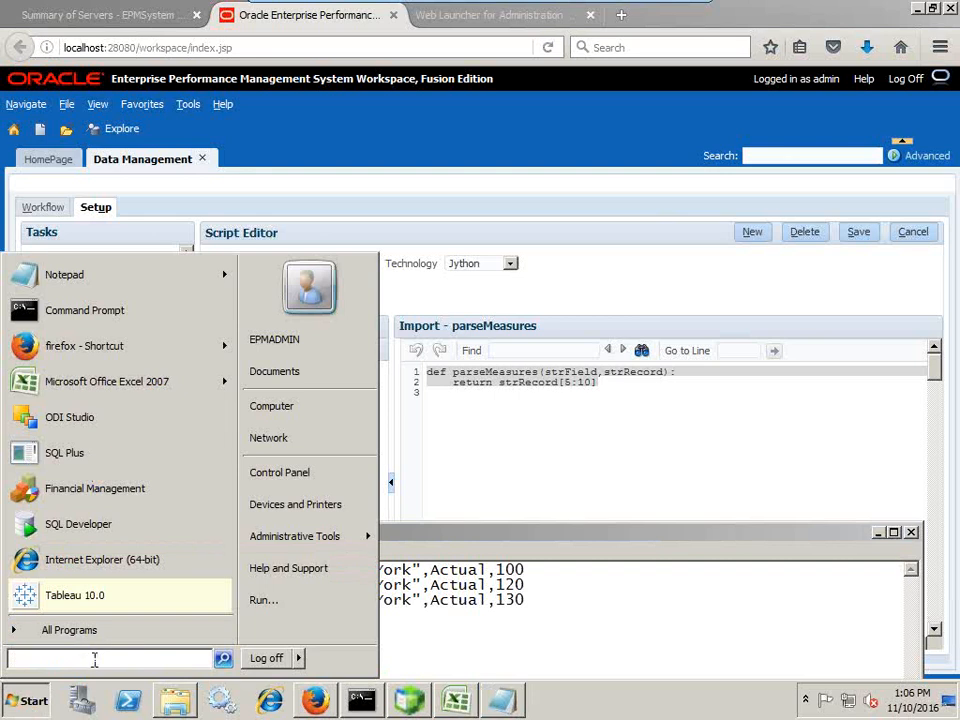
pyautogui.write('notep')
pyautogui.press('Return')
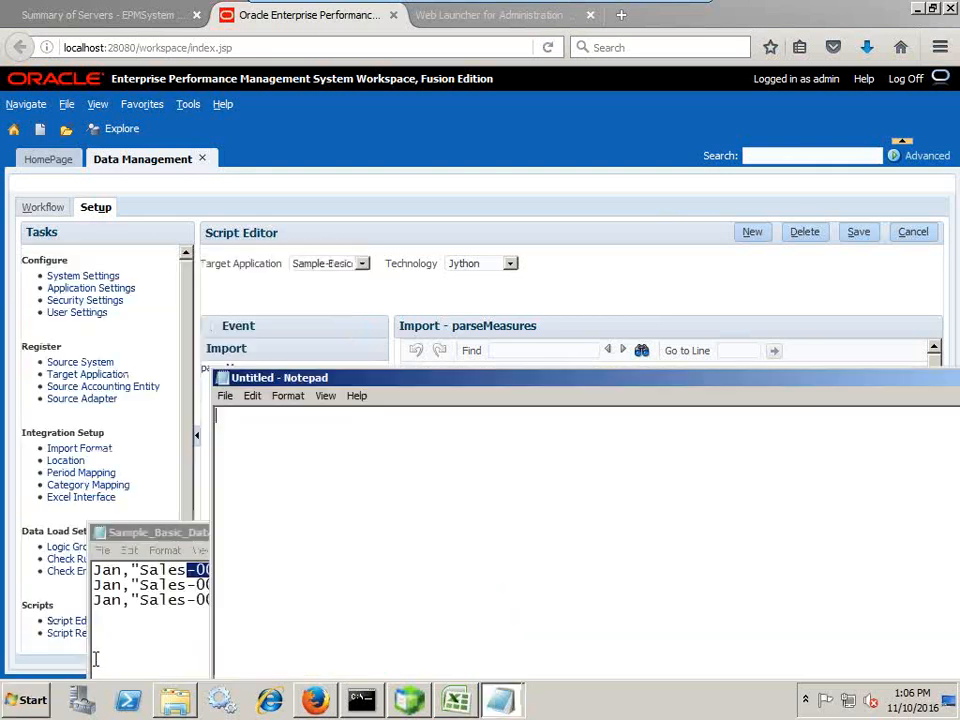
pyautogui.hotkey('ctrl', 'v')
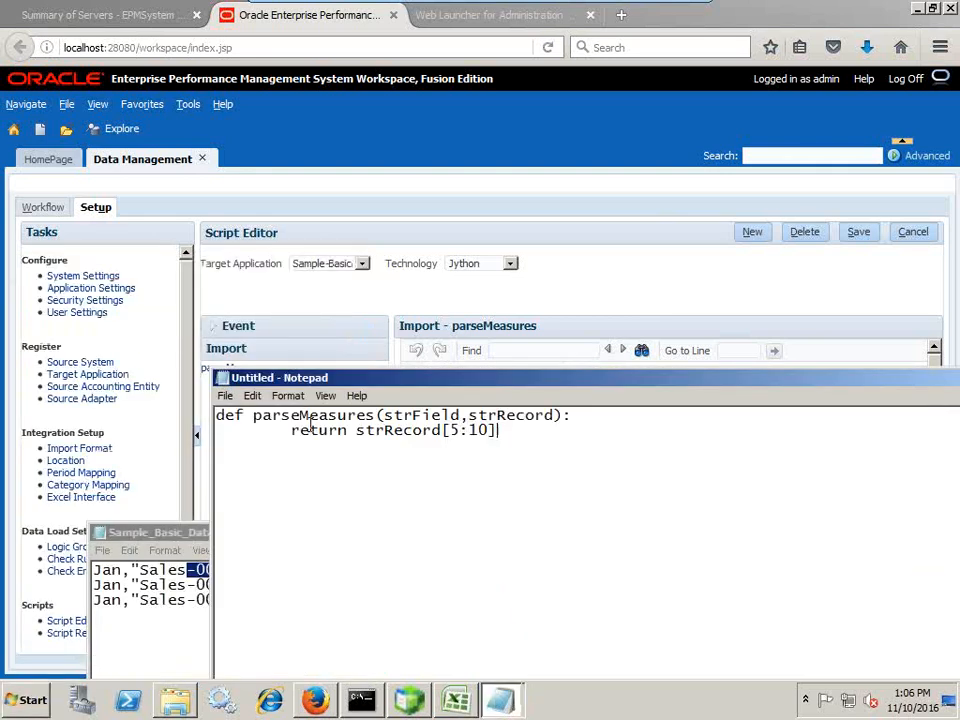
# Examine the function name parseMeasures and its strField and strRecord parameters in the pasted Notepad code
pyautogui.moveTo(374, 416); pyautogui.dragTo(250, 419)
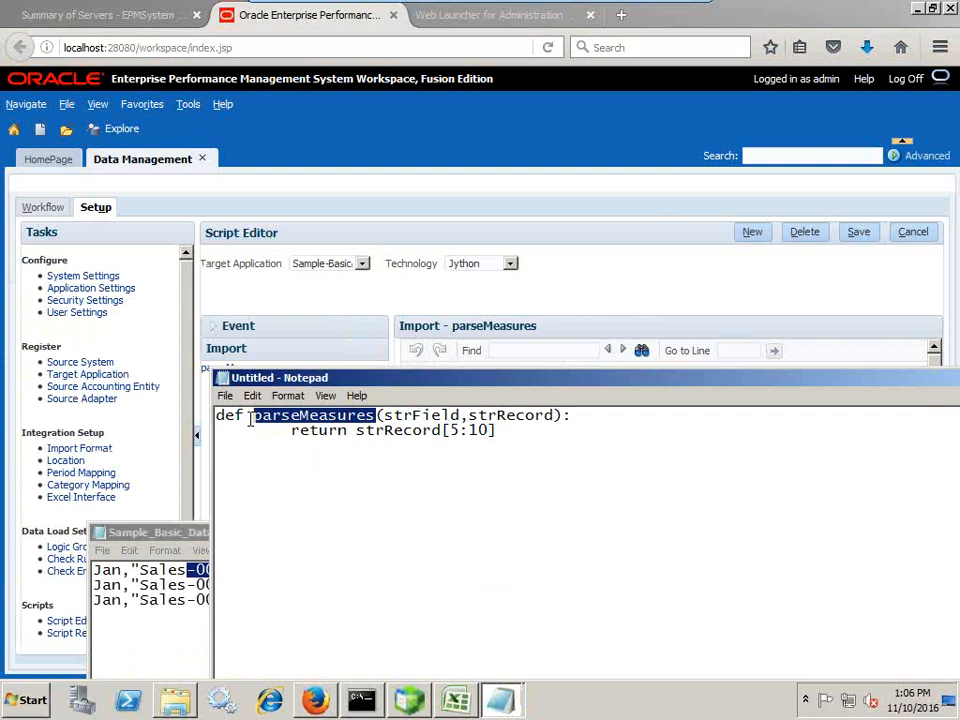
pyautogui.moveTo(315, 381); pyautogui.dragTo(303, 427)
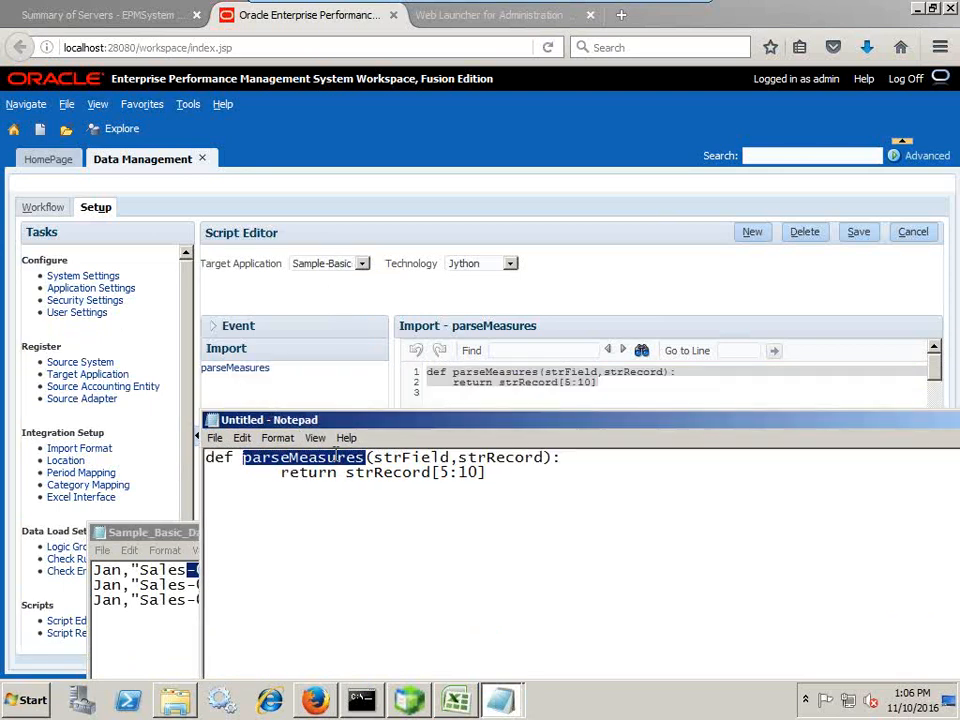
pyautogui.click(450, 471)
pyautogui.moveTo(453, 457); pyautogui.dragTo(376, 458)
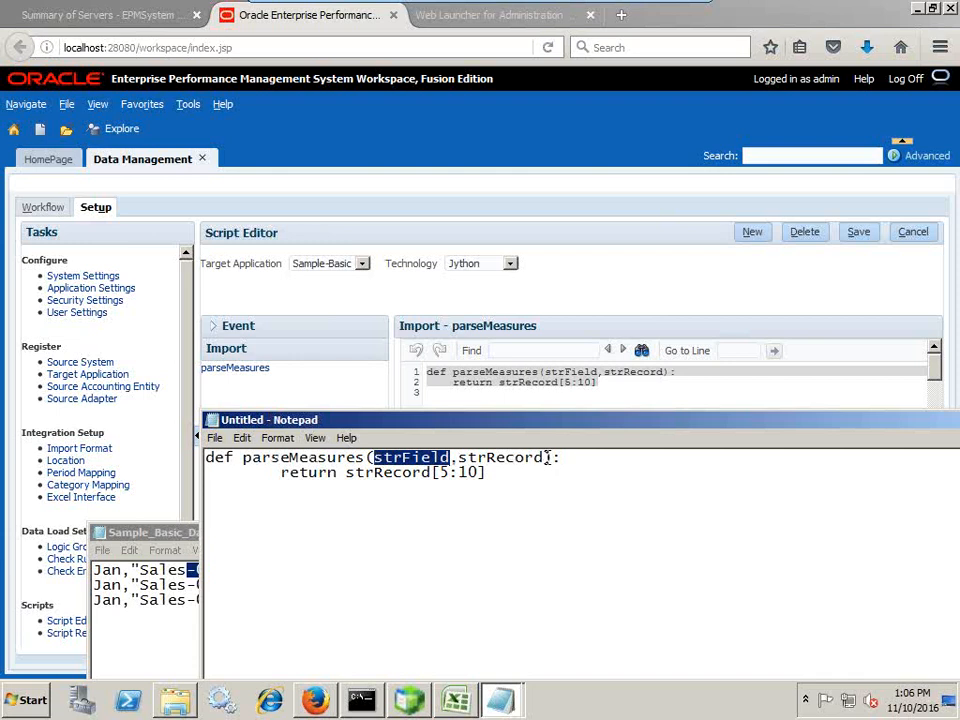
pyautogui.moveTo(546, 457); pyautogui.dragTo(462, 457)
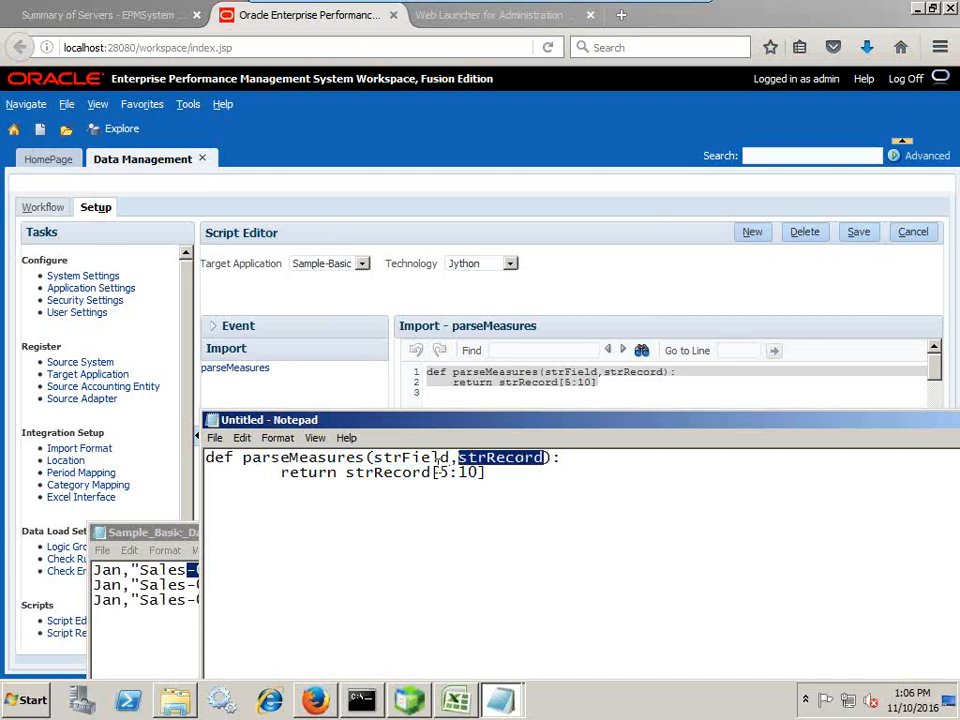
pyautogui.click(539, 455)
pyautogui.moveTo(546, 457); pyautogui.dragTo(458, 457)
# Place the Sample_Basic_Data1 file below the script code and examine its first record, counting characters up to the start of Sales
pyautogui.click(167, 533)
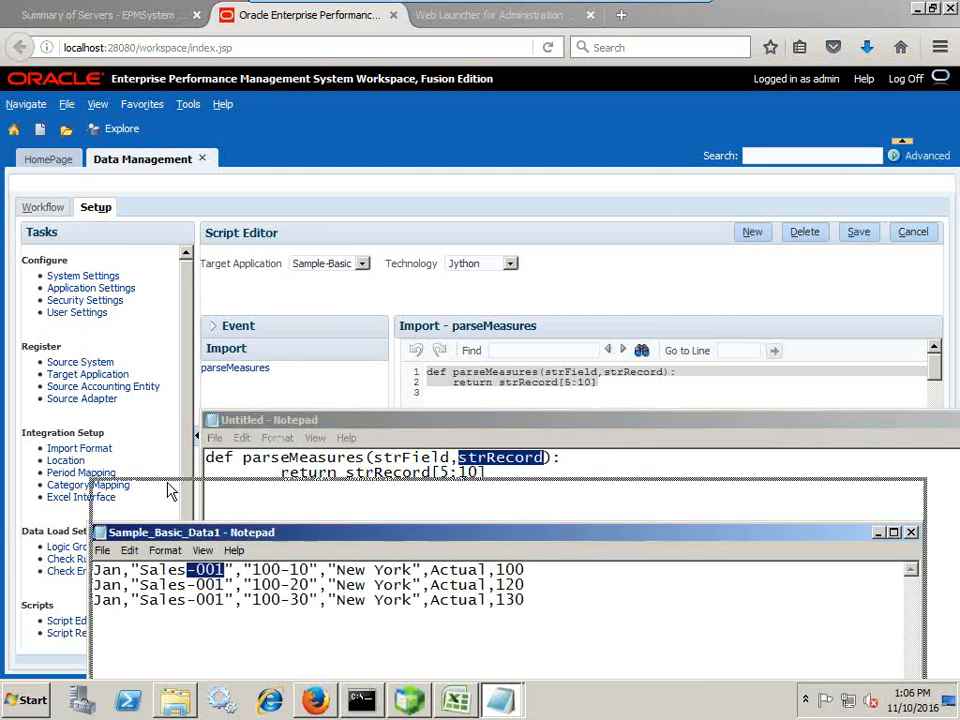
pyautogui.moveTo(167, 533); pyautogui.dragTo(143, 518)
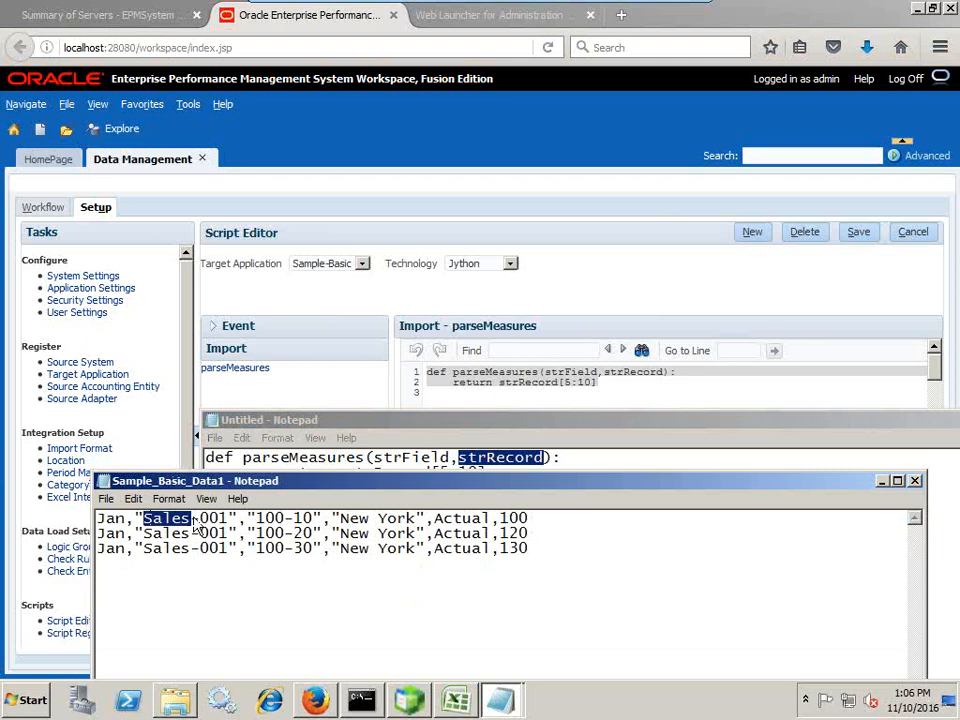
pyautogui.moveTo(537, 518); pyautogui.dragTo(75, 516)
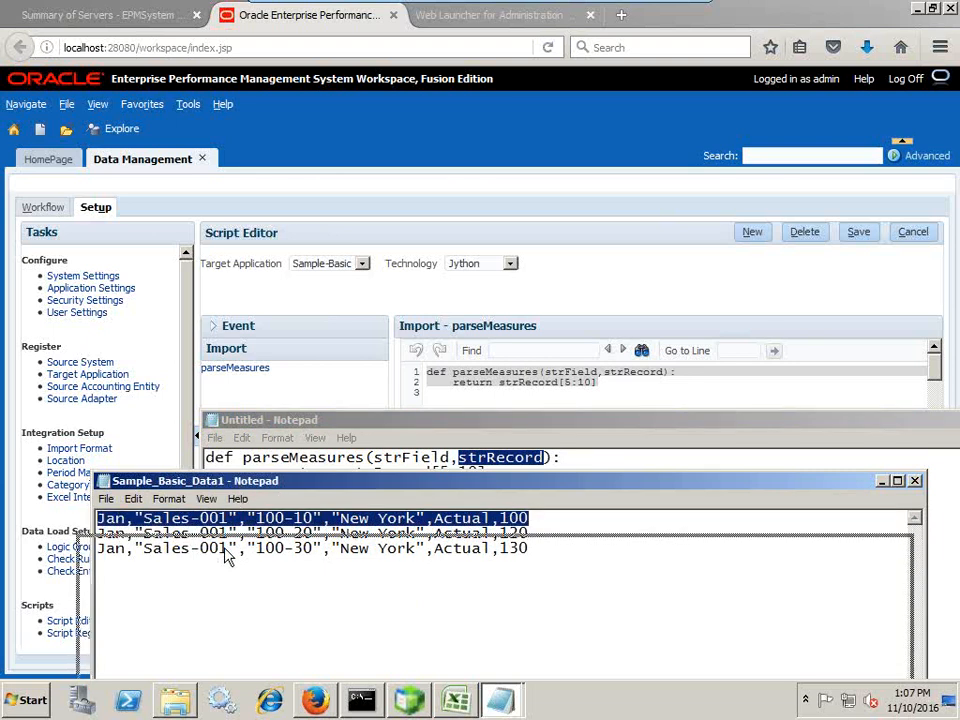
pyautogui.moveTo(234, 482); pyautogui.dragTo(220, 551)
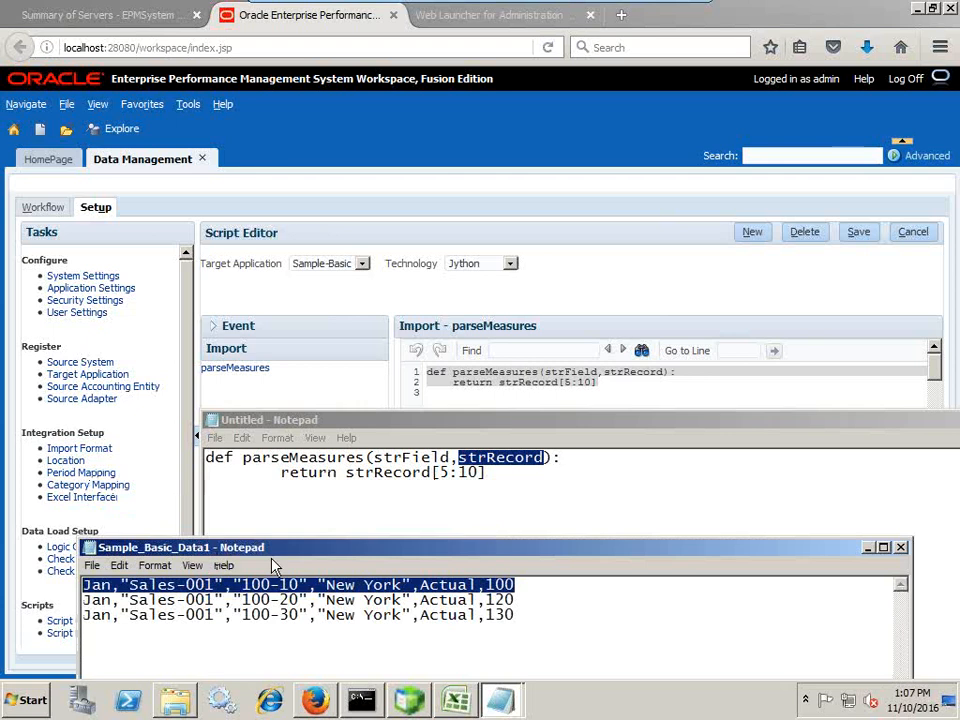
pyautogui.click(118, 599)
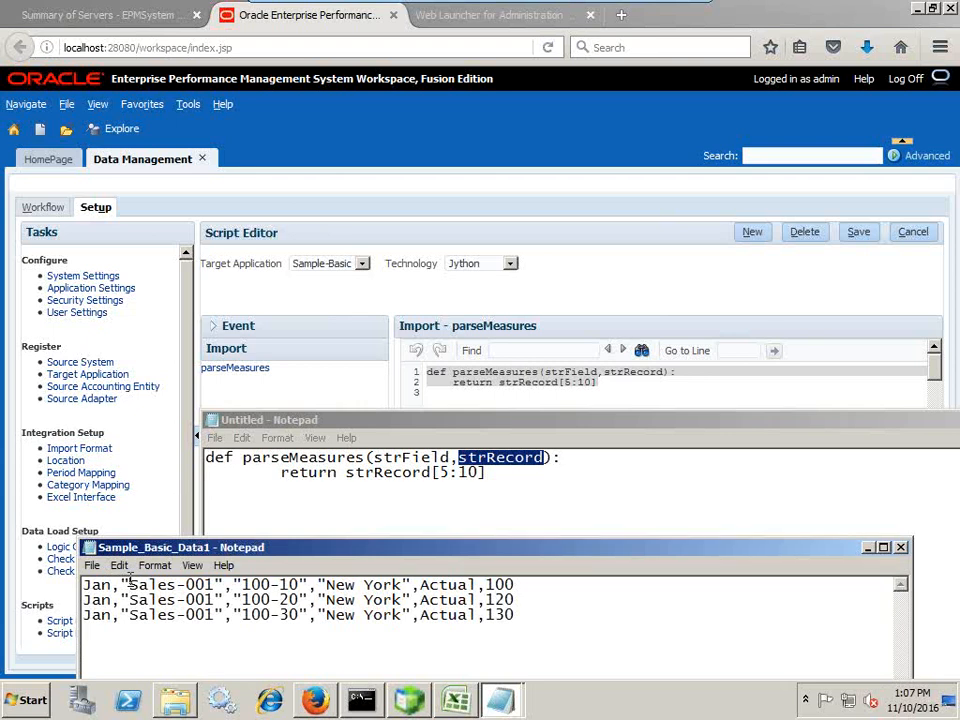
pyautogui.moveTo(130, 584); pyautogui.dragTo(172, 584)
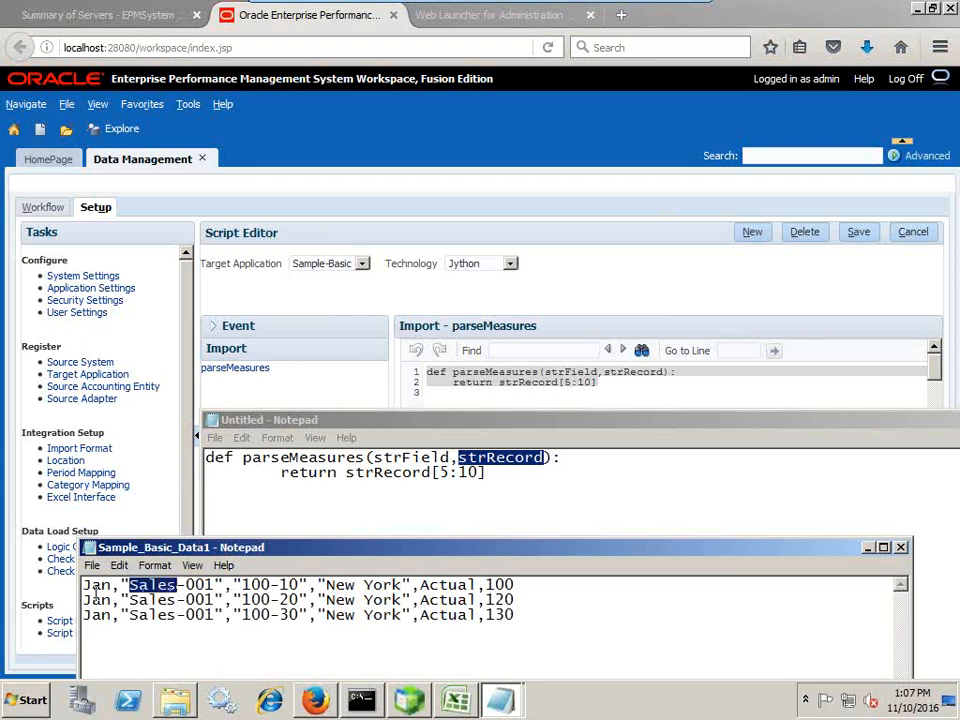
pyautogui.moveTo(82, 584); pyautogui.dragTo(137, 583)
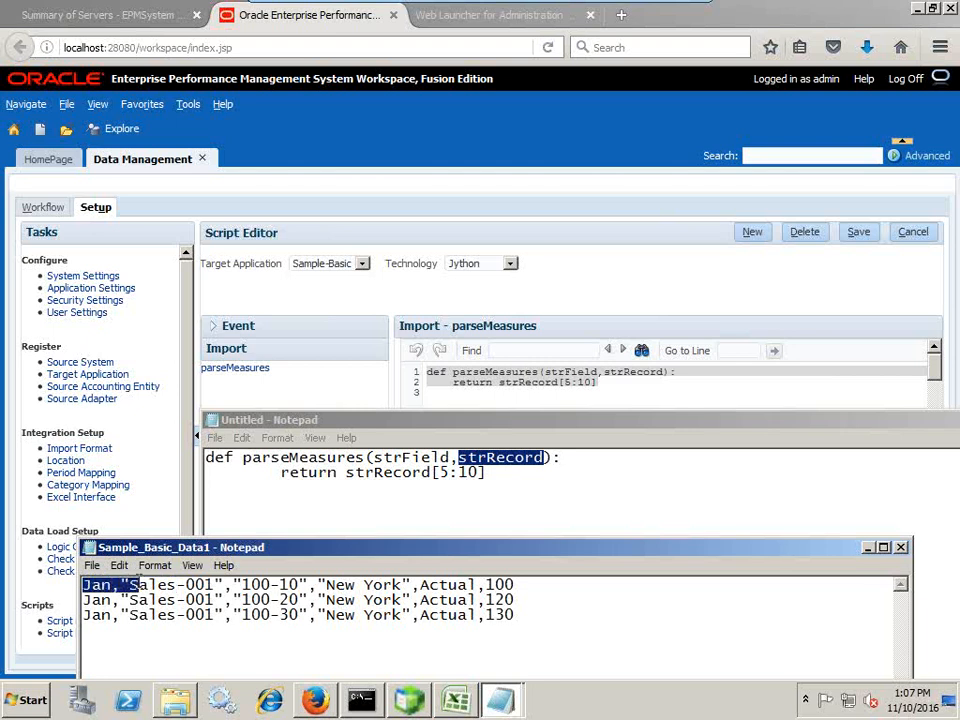
# Compare the script's [5:10] slice with the characters of Sales and Sales-001 in the data file's first record
pyautogui.doubleClick(446, 473)
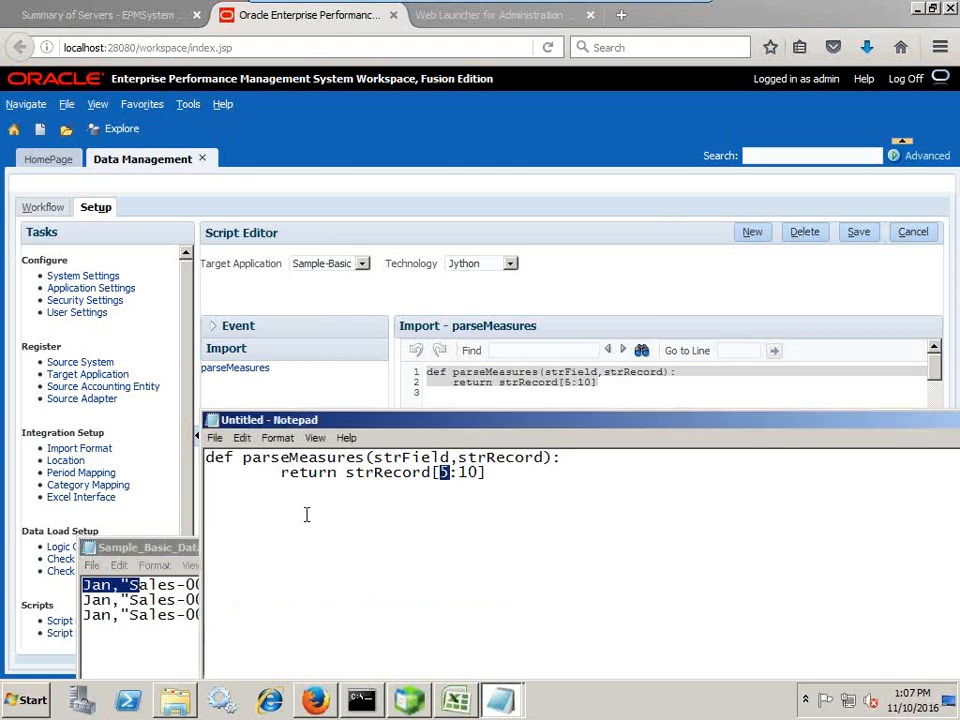
pyautogui.click(171, 548)
pyautogui.click(137, 585)
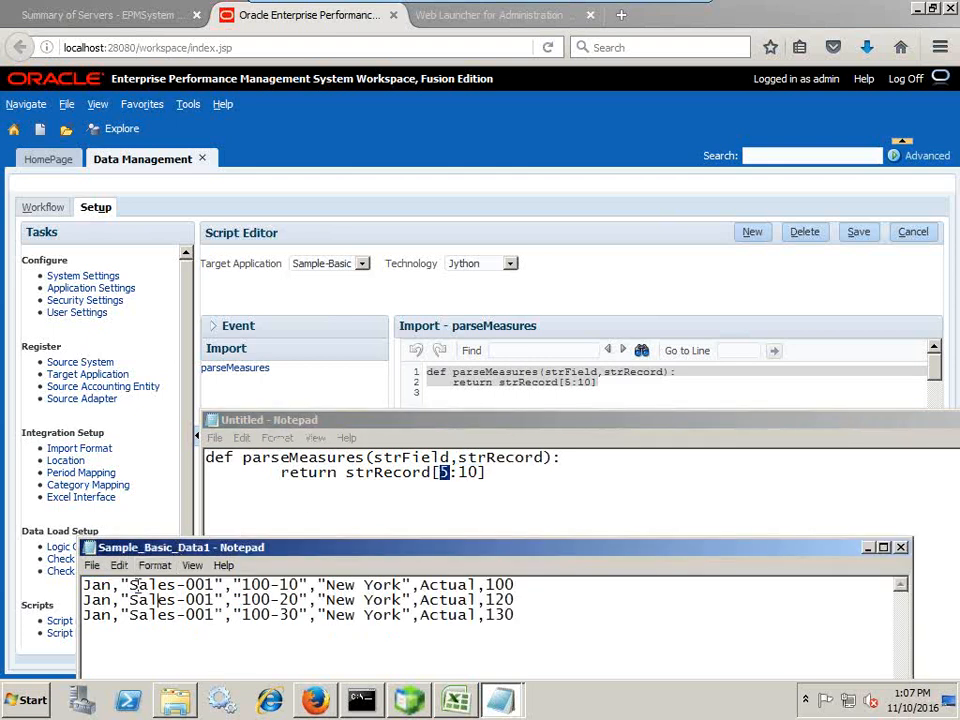
pyautogui.moveTo(137, 585); pyautogui.dragTo(176, 586)
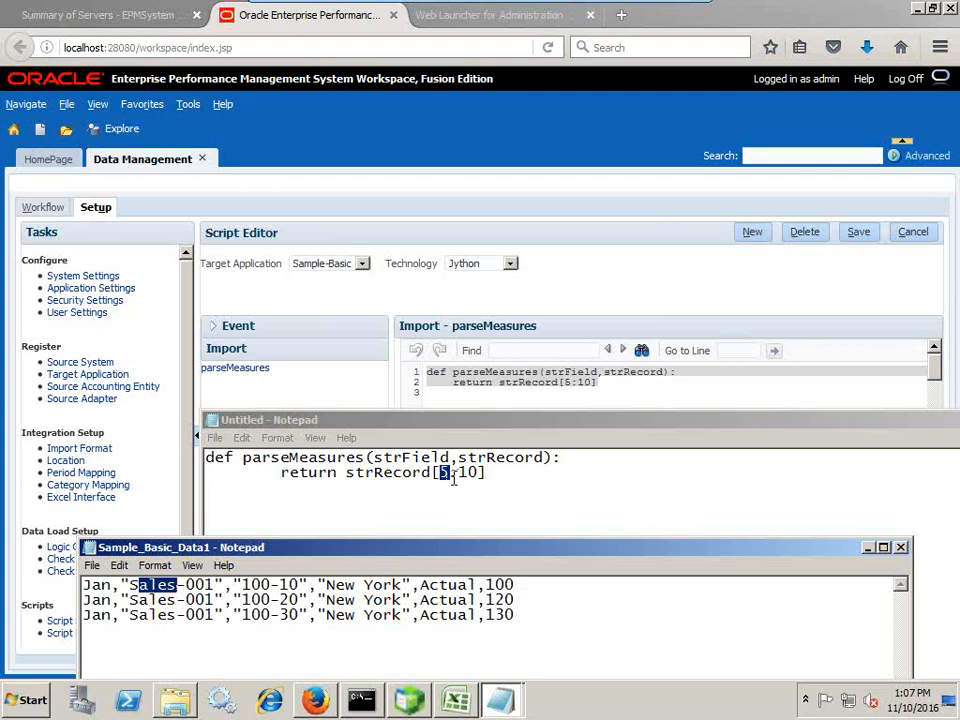
pyautogui.click(178, 585)
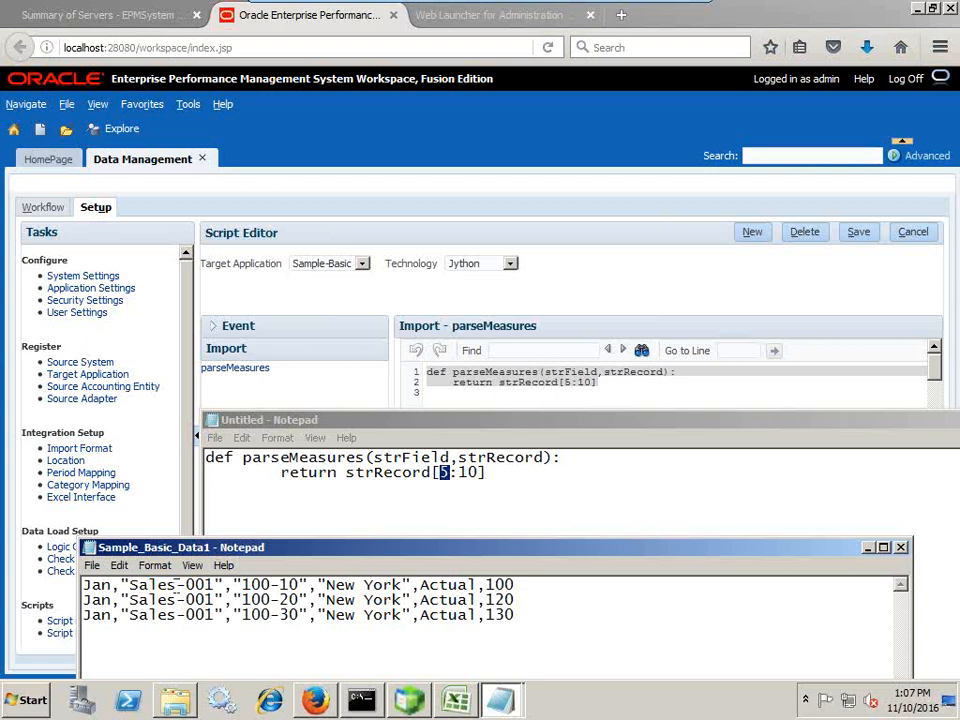
pyautogui.moveTo(178, 585); pyautogui.dragTo(129, 585)
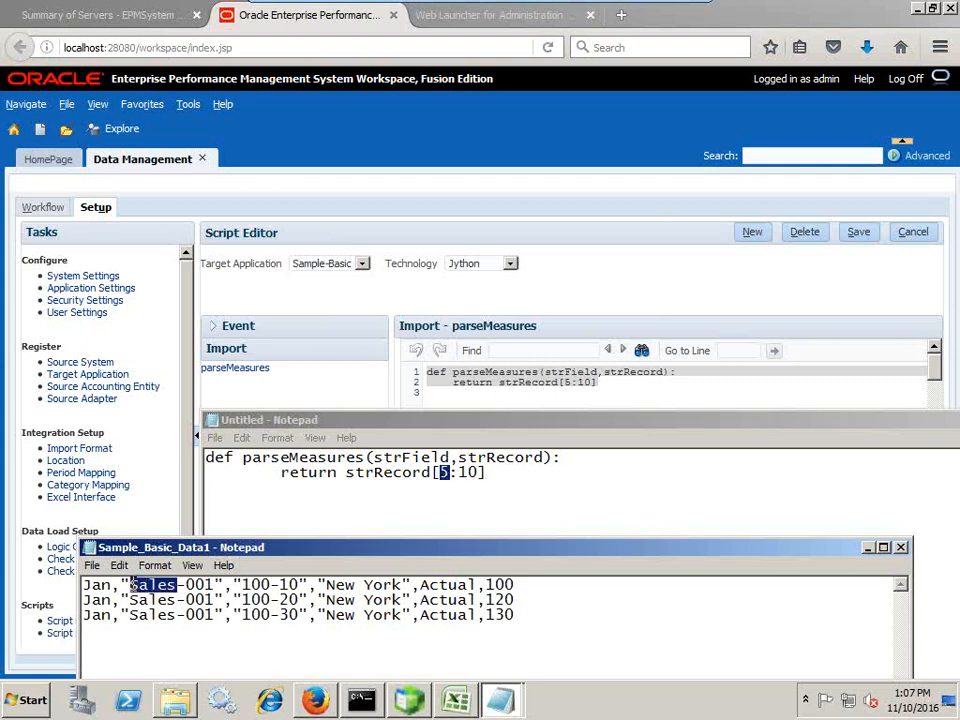
pyautogui.click(452, 474)
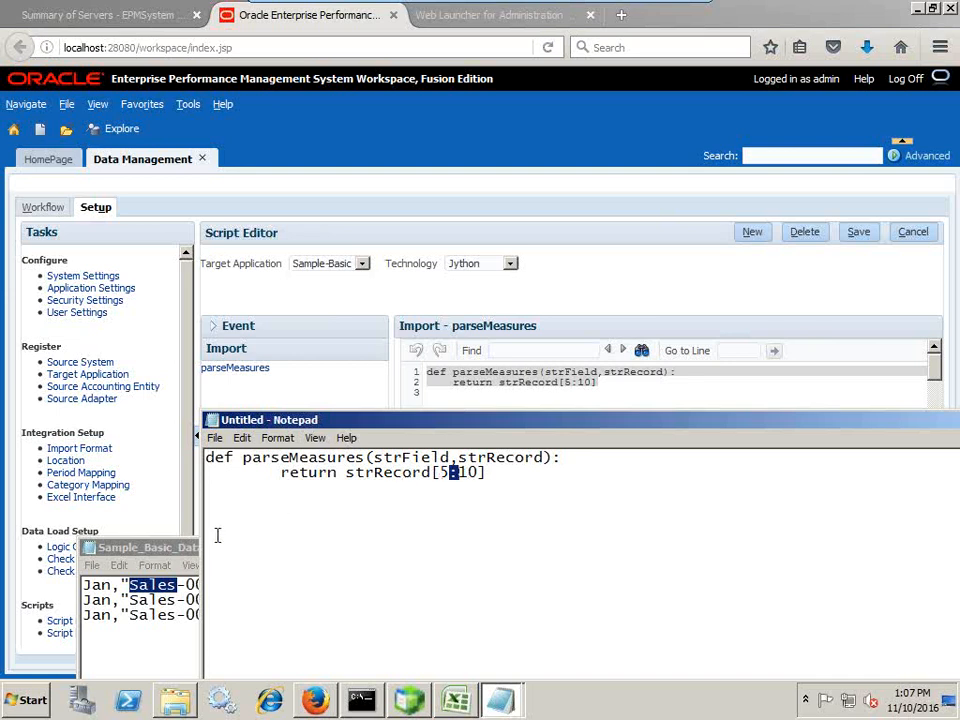
pyautogui.click(186, 550)
pyautogui.click(207, 584)
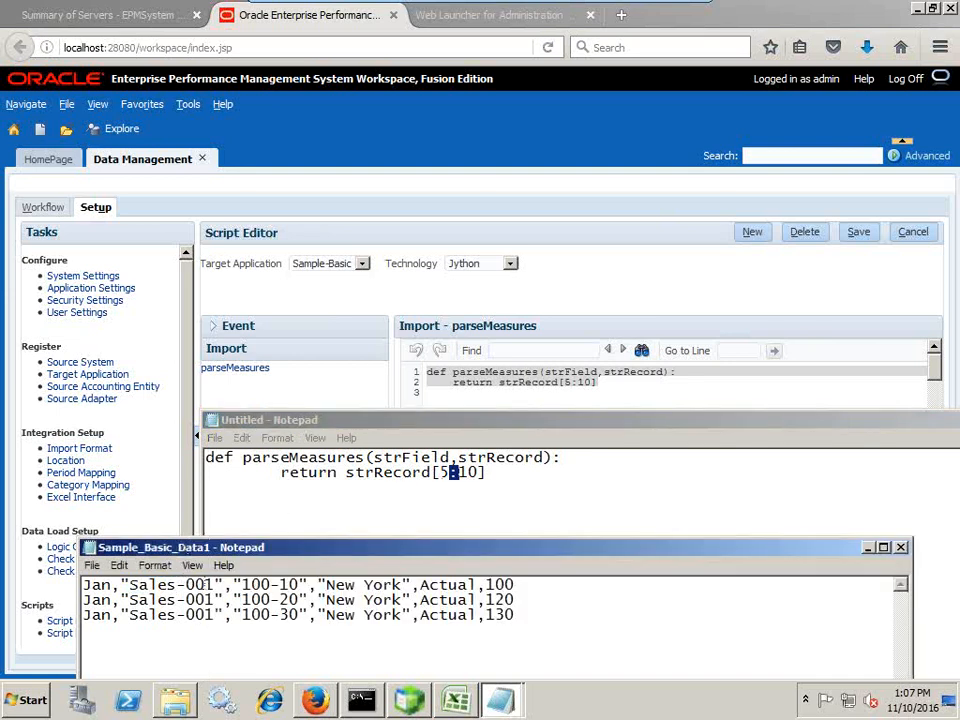
pyautogui.moveTo(216, 584); pyautogui.dragTo(129, 585)
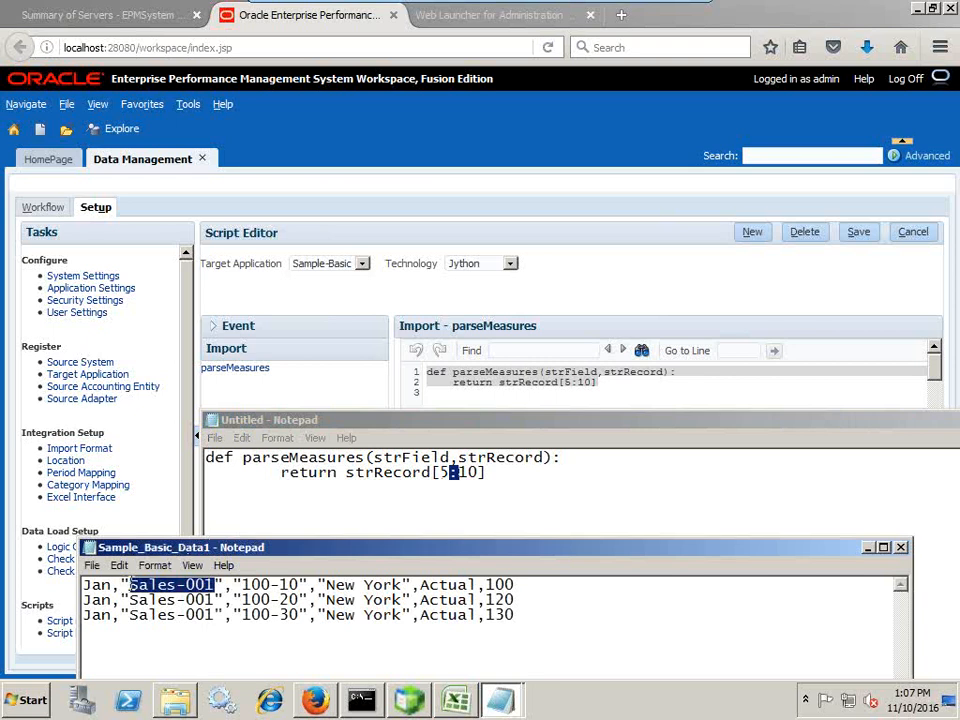
pyautogui.click(217, 590)
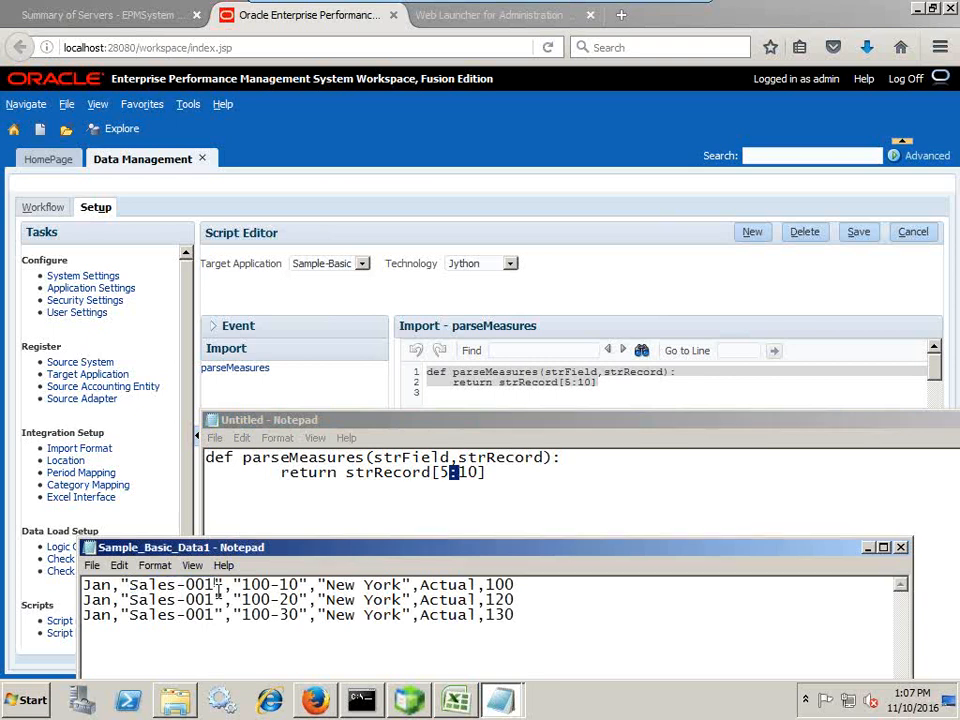
pyautogui.moveTo(177, 586); pyautogui.dragTo(129, 586)
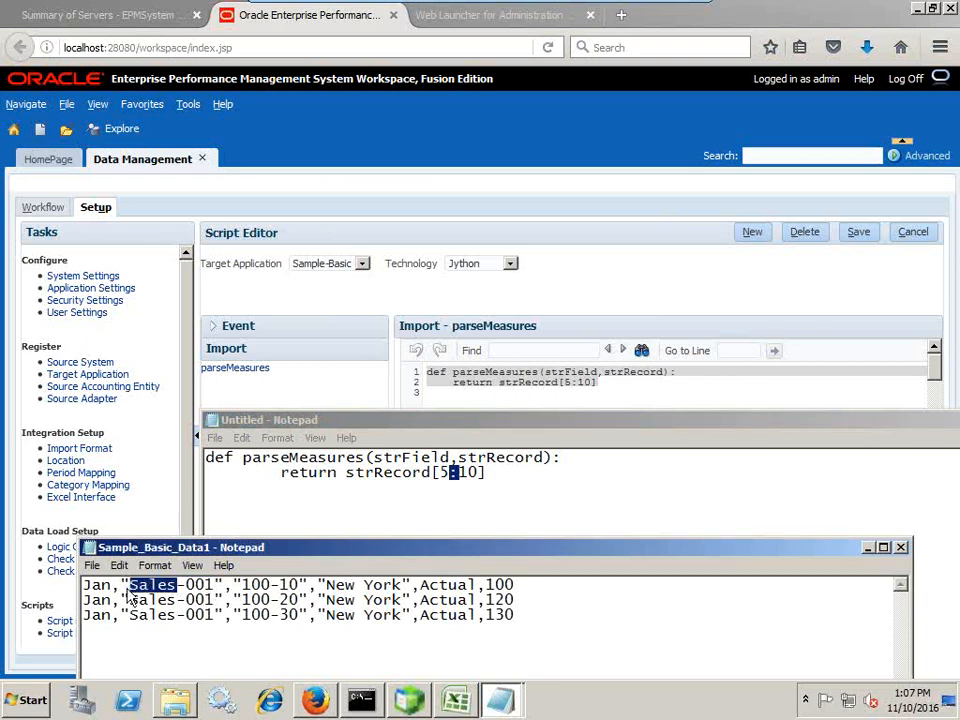
# Switch back to the EPM Workspace in Firefox and select the Measures mapping row of the Essbase_FlatFileLoad import format
pyautogui.hotkey('alt', 'Tab')
pyautogui.click(671, 407)
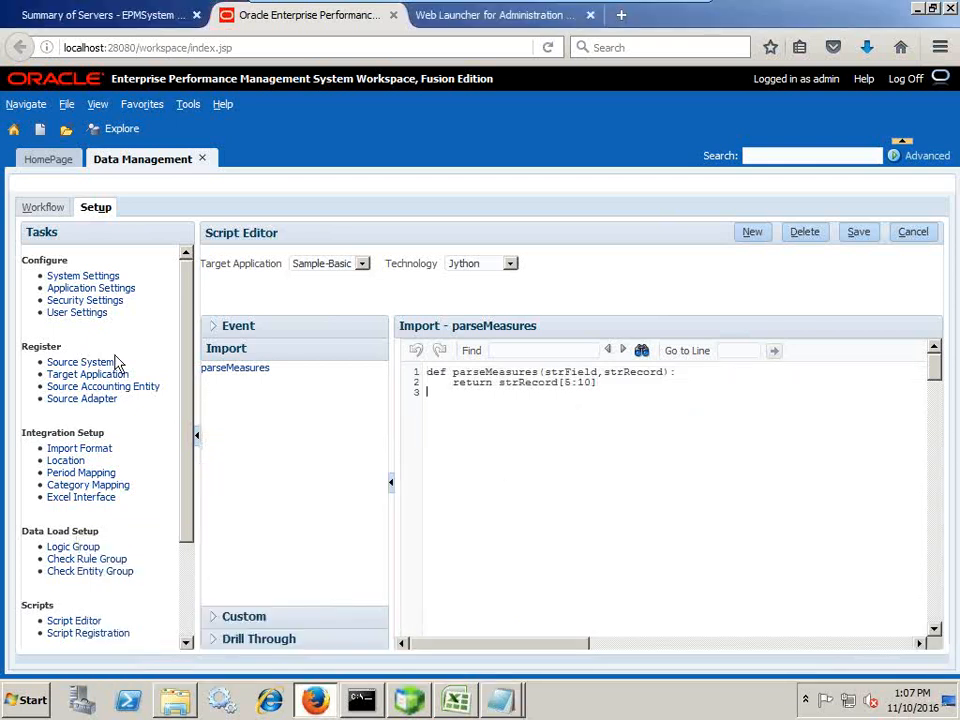
pyautogui.click(100, 450)
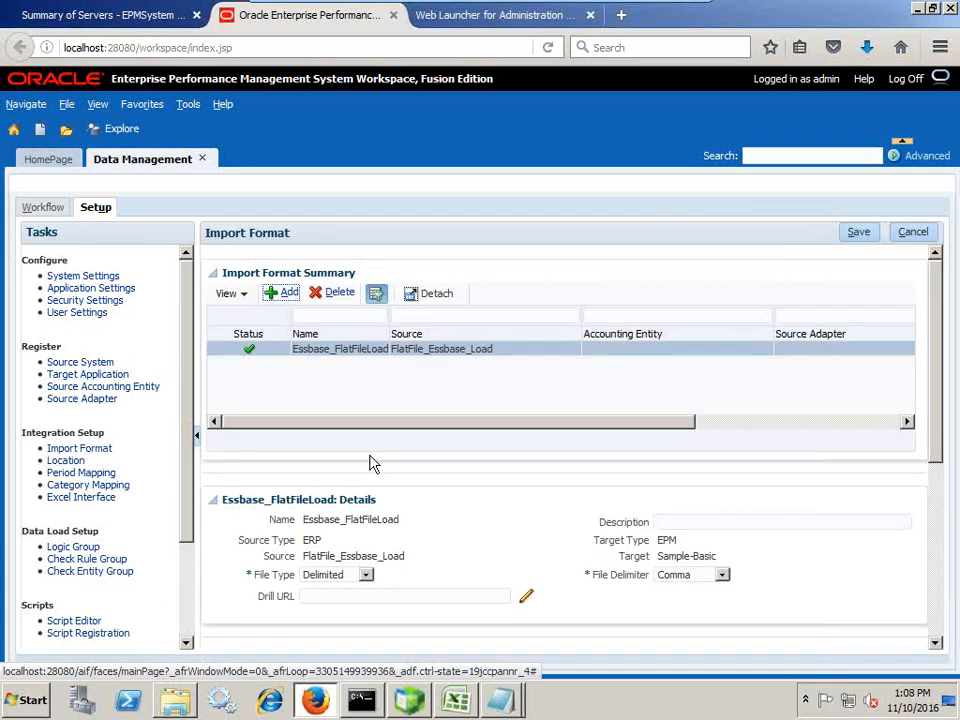
pyautogui.scroll(-5, 756, 542)
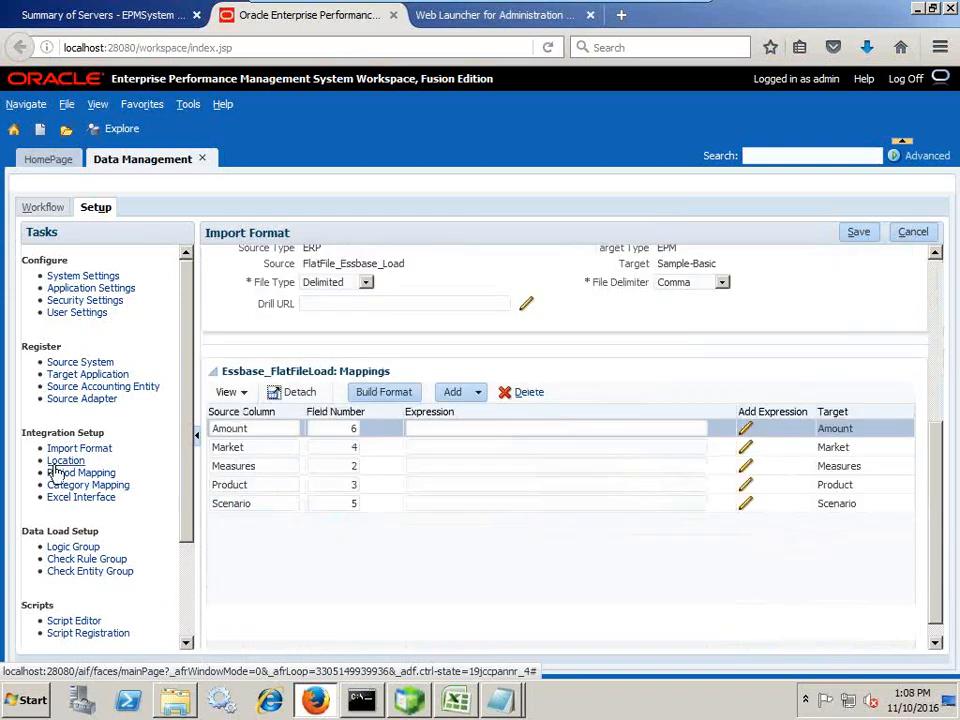
pyautogui.doubleClick(259, 462)
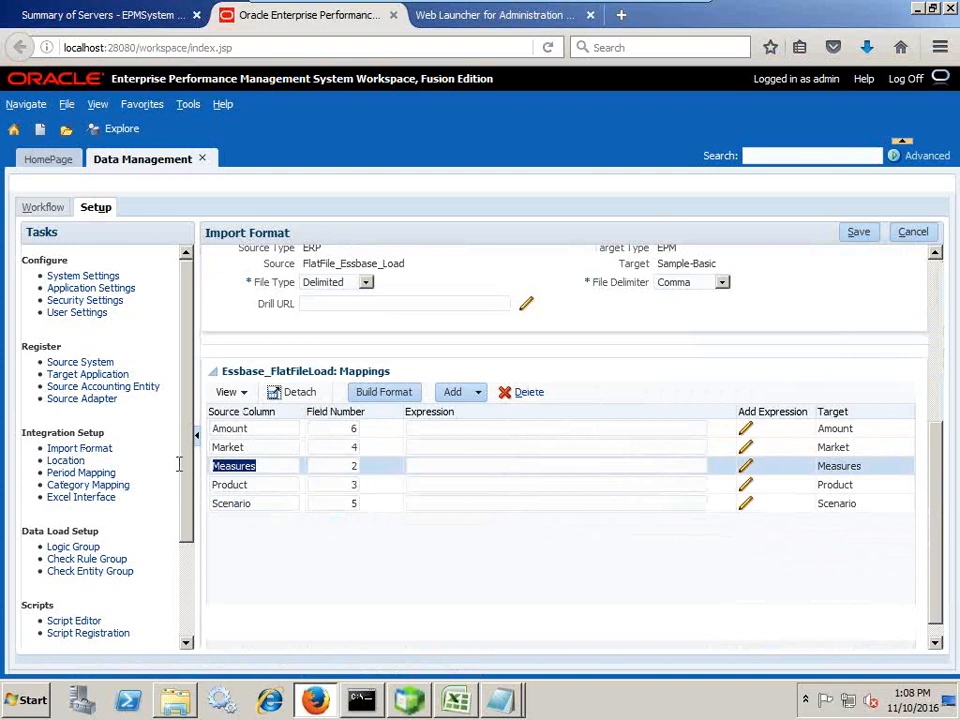
pyautogui.click(262, 467)
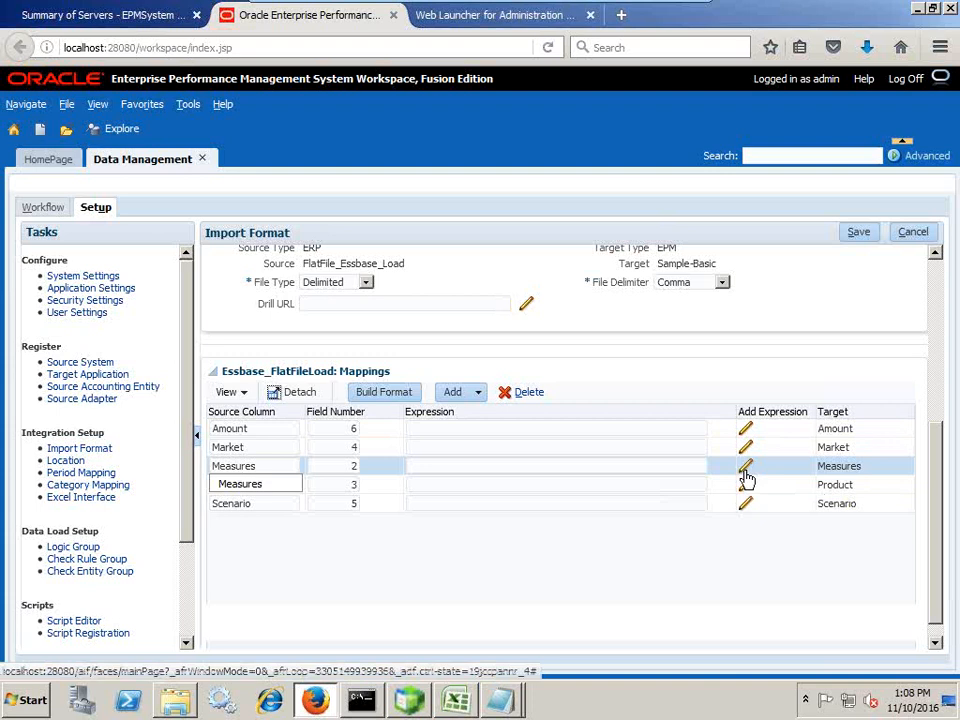
# Add a Script expression with the value parseMeasures.py to the Measures mapping, save the import format and check the mapping's expression
pyautogui.click(745, 478)
pyautogui.click(359, 415)
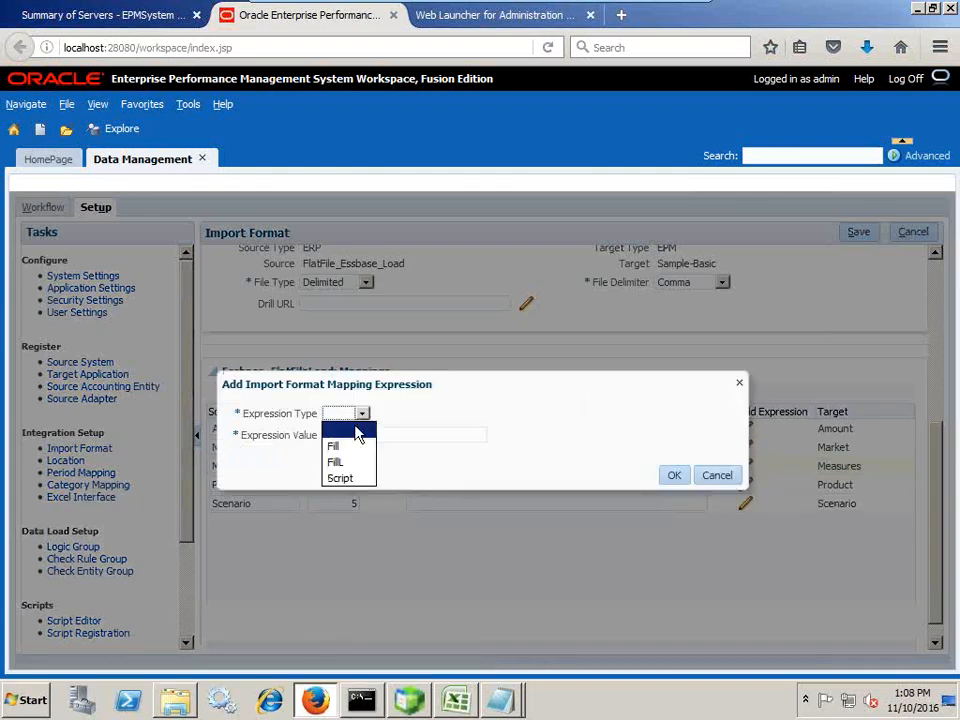
pyautogui.click(360, 482)
pyautogui.click(372, 440)
pyautogui.click(376, 468)
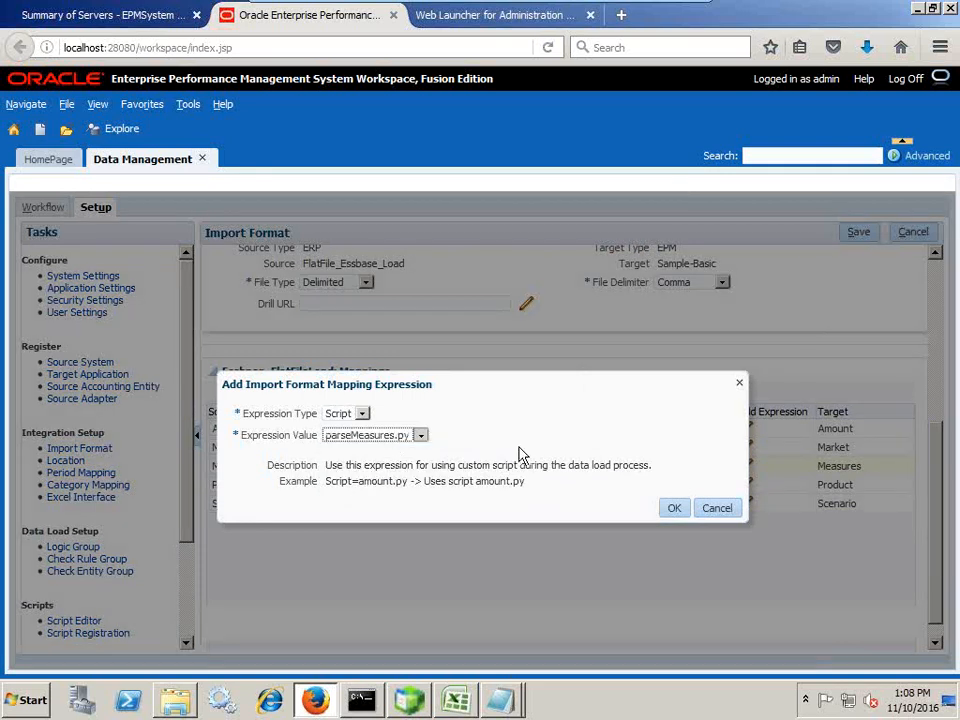
pyautogui.click(673, 512)
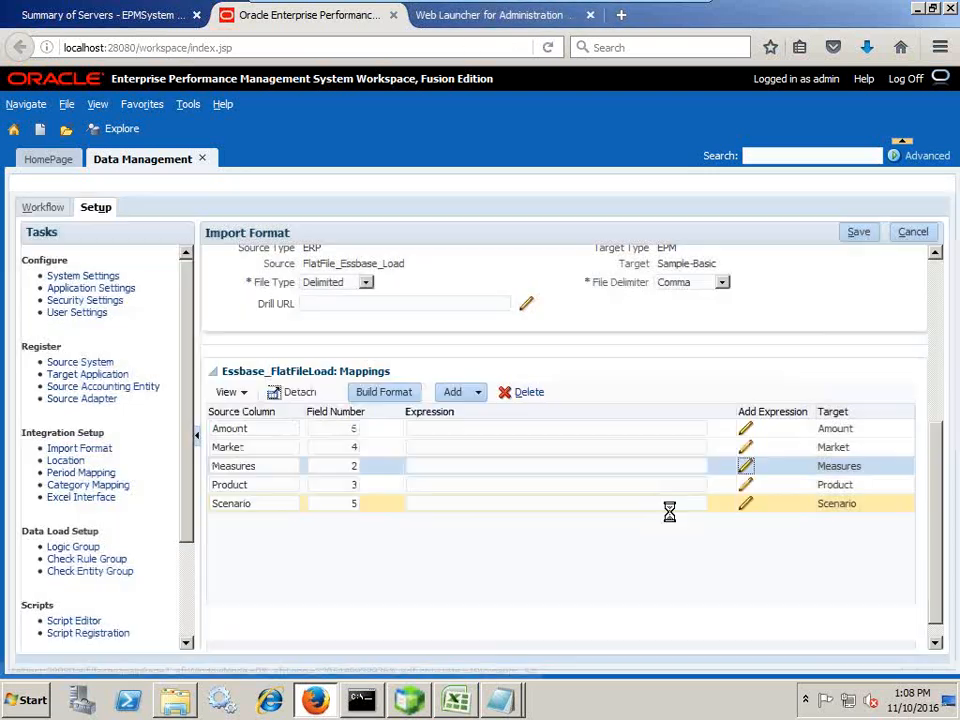
pyautogui.click(860, 233)
pyautogui.scroll(-3, 790, 485)
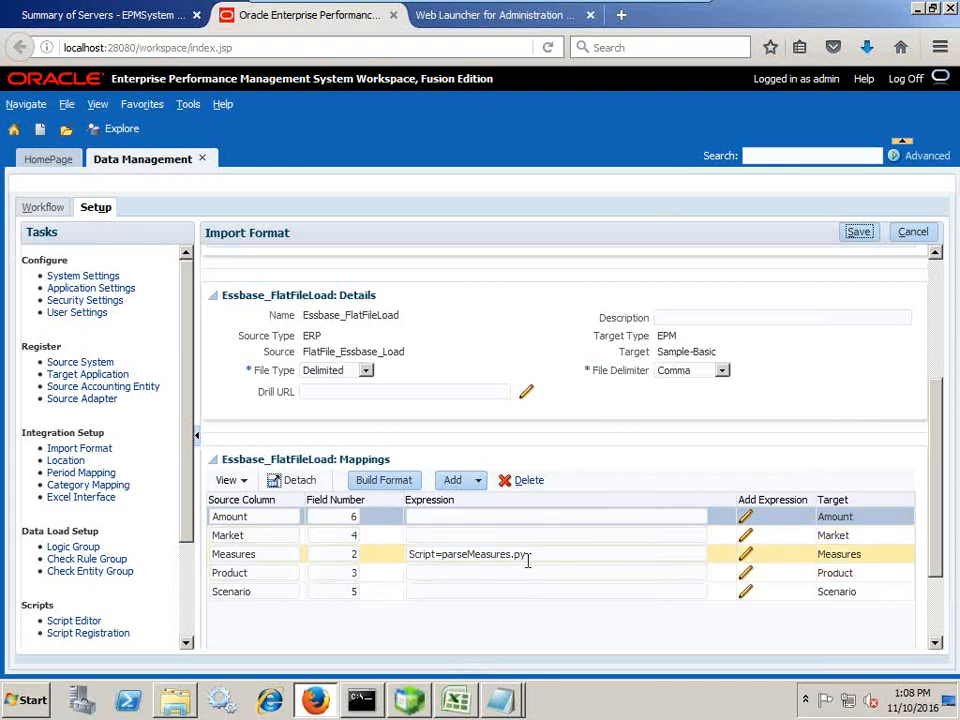
pyautogui.moveTo(530, 557); pyautogui.dragTo(559, 555)
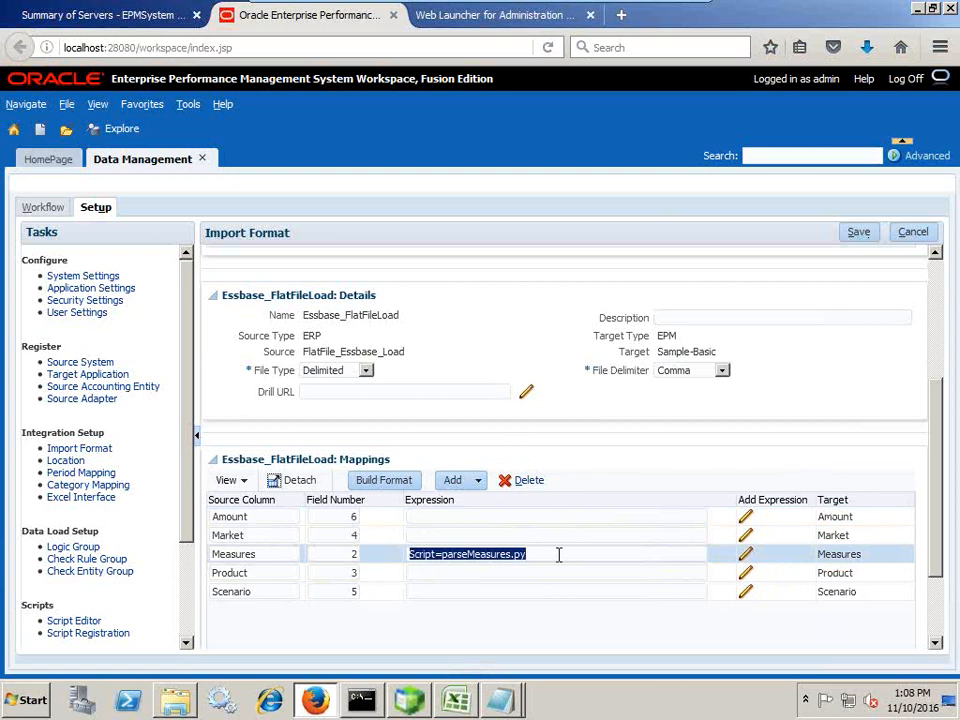
# Save the import format, and add a new location named Essbase_Load under Integration Setup
pyautogui.click(864, 233)
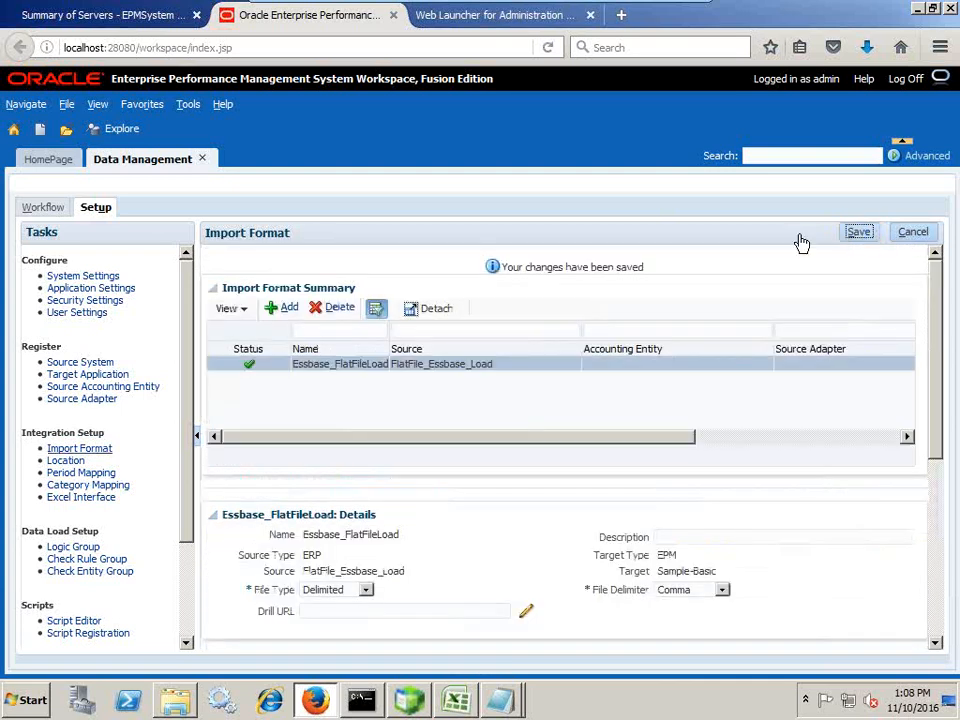
pyautogui.click(66, 460)
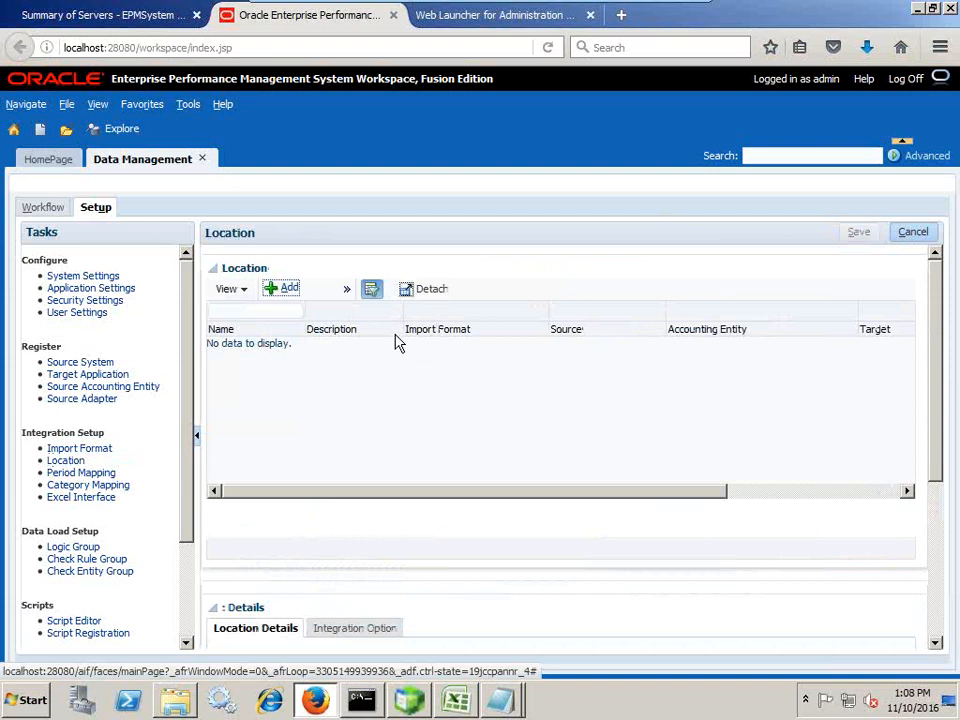
pyautogui.click(295, 289)
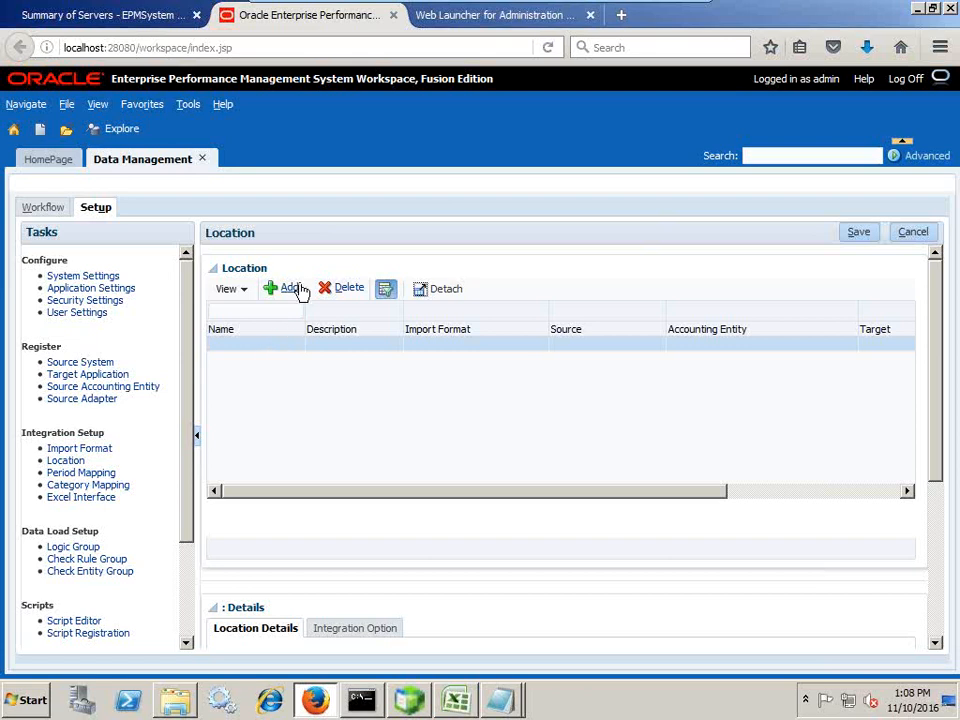
pyautogui.scroll(-4, 371, 523)
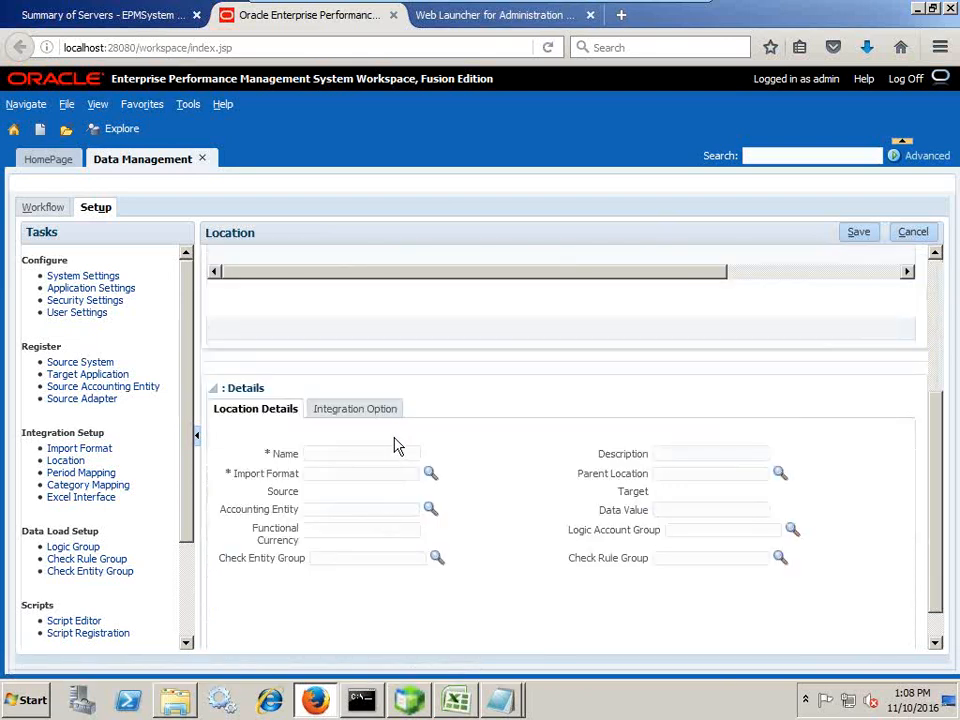
pyautogui.write('Es')
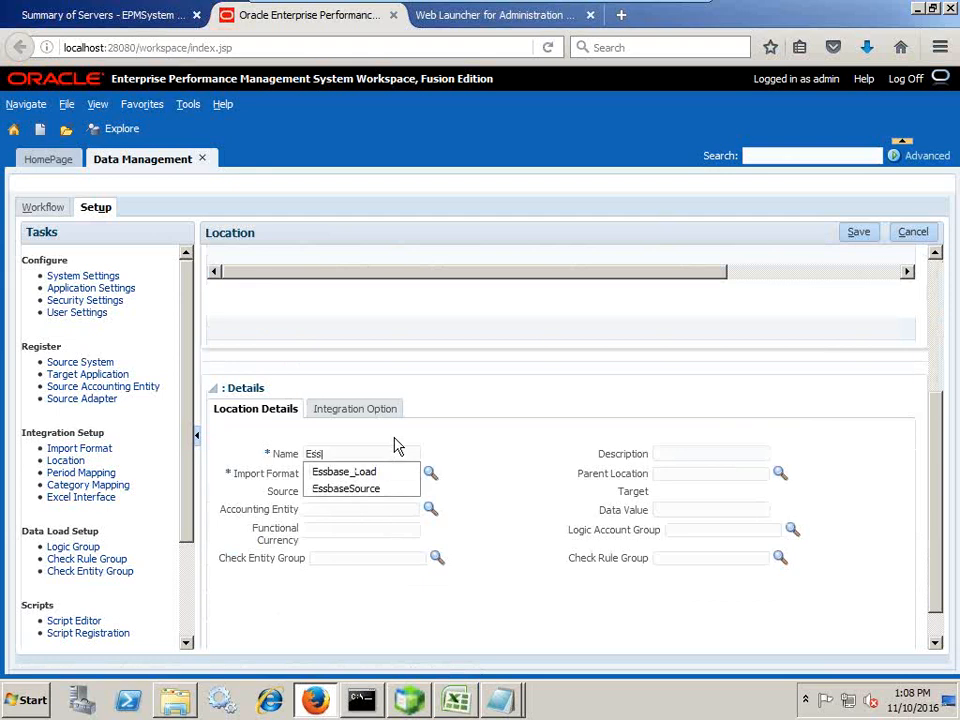
pyautogui.write('s')
pyautogui.press('Down')
pyautogui.press('Down')
pyautogui.press('Up')
pyautogui.press('Return')
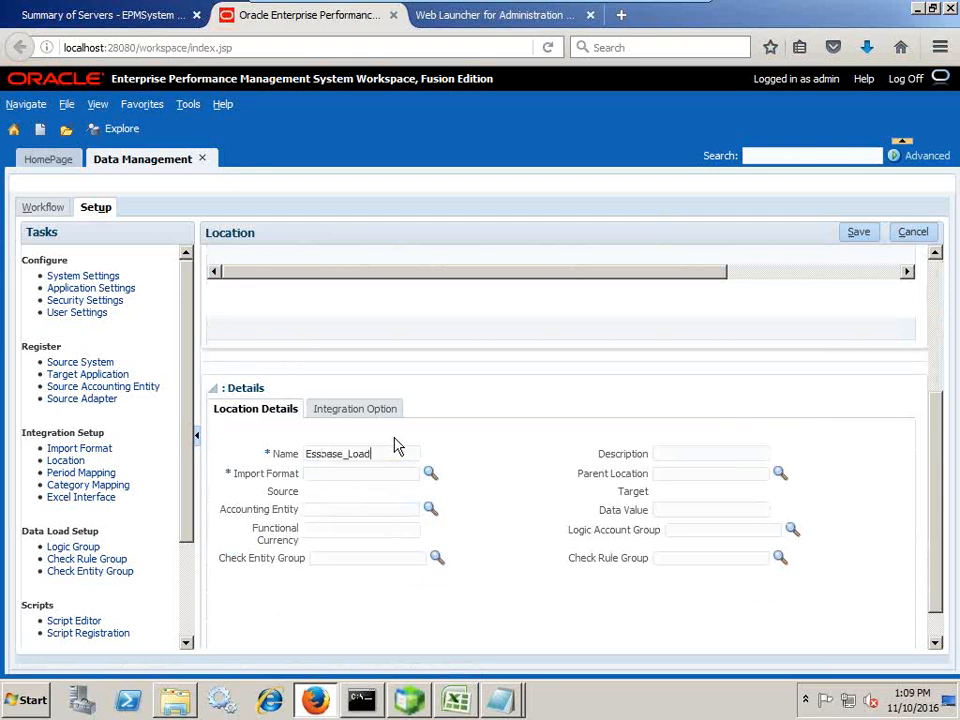
# Assign the Essbase_FlatFileLoad import format to the Essbase_Load location
pyautogui.press('Tab')
pyautogui.press('Tab')
pyautogui.press('Tab')
pyautogui.press('Return')
pyautogui.click(480, 353)
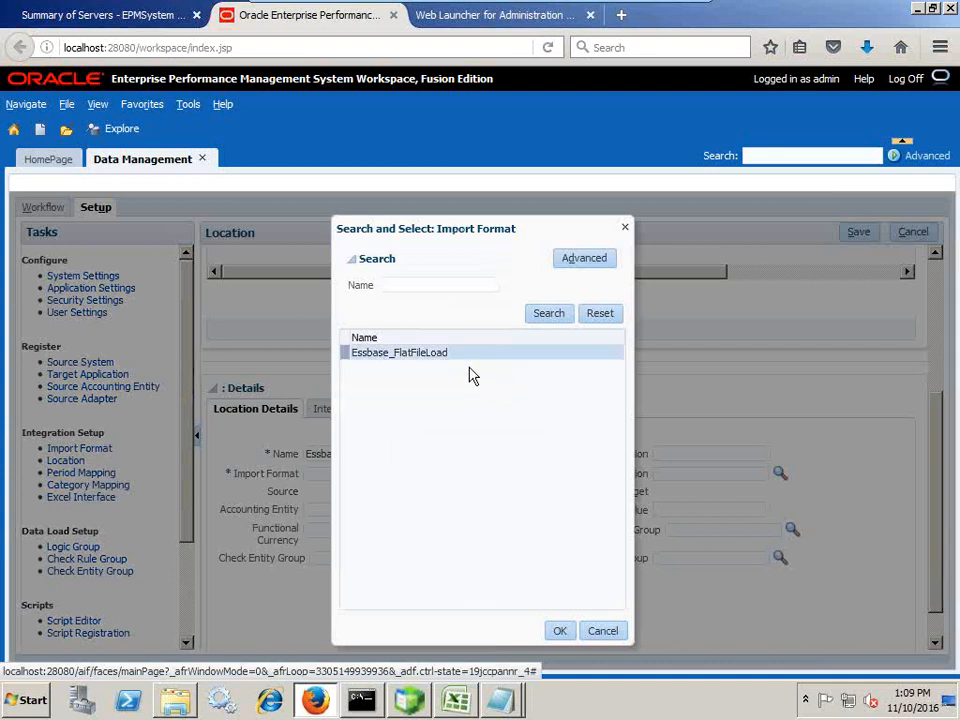
pyautogui.click(558, 631)
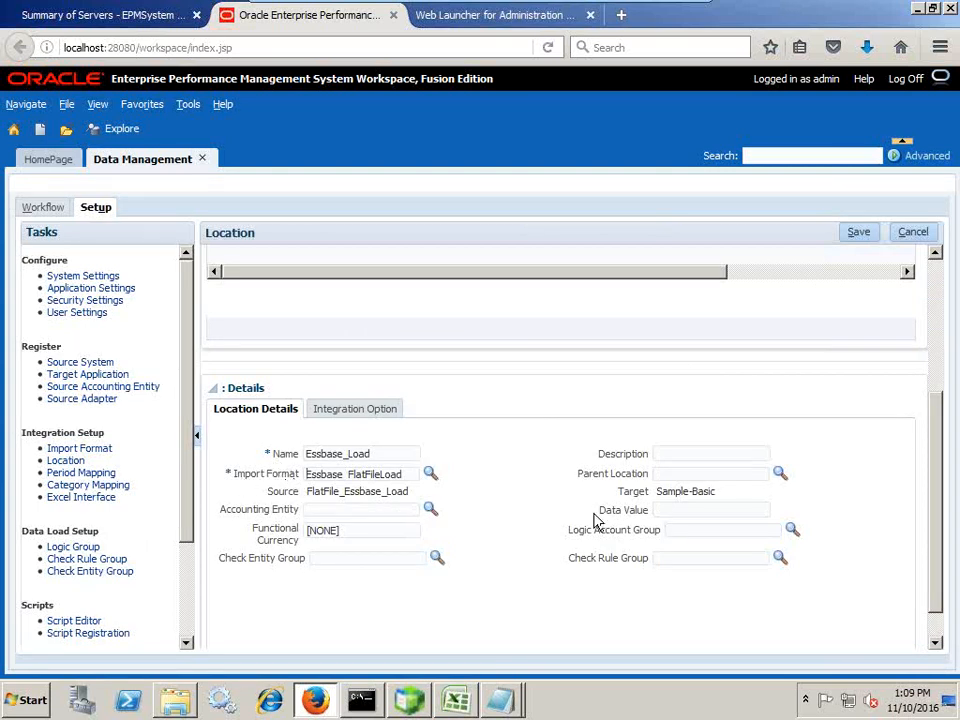
# Save the Essbase_Load location and check its source, target and other location details
pyautogui.scroll(4, 560, 500)
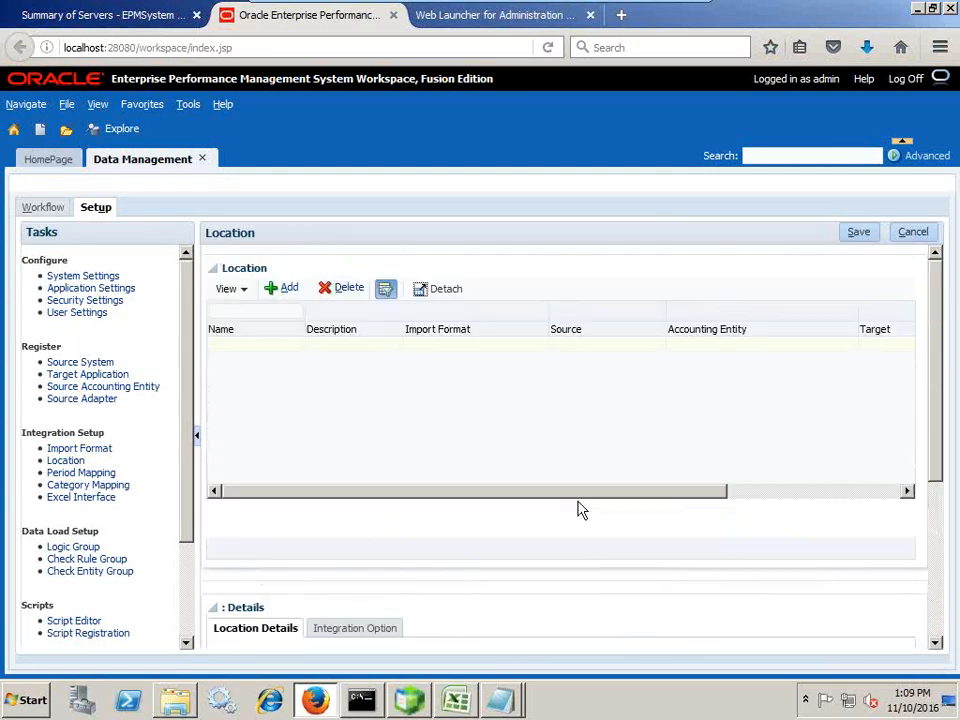
pyautogui.click(268, 348)
pyautogui.scroll(-5, 503, 395)
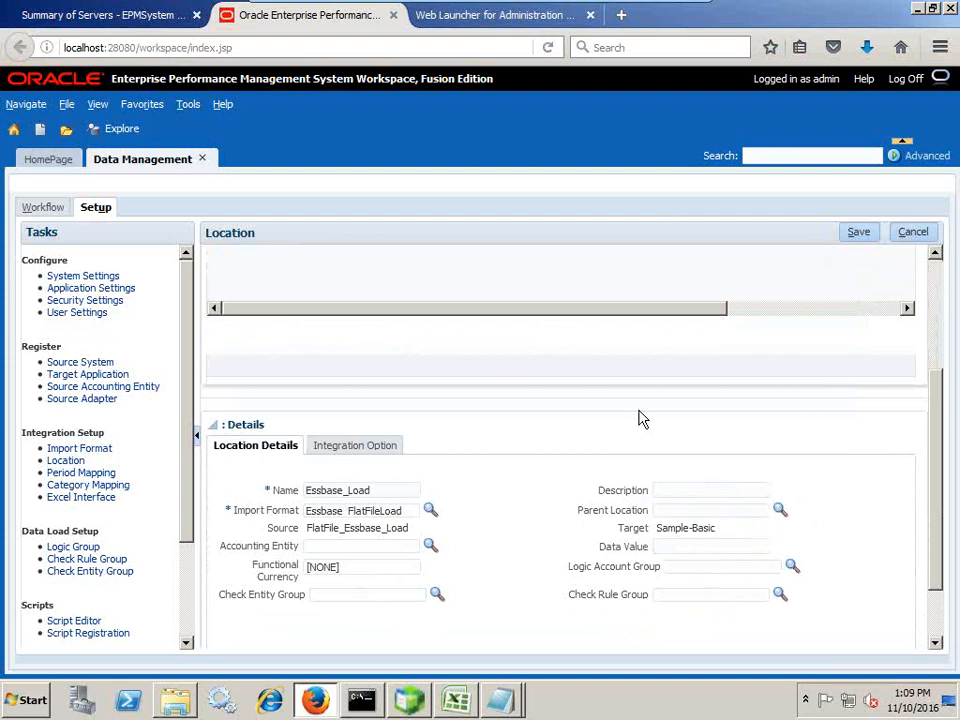
pyautogui.scroll(4, 640, 412)
pyautogui.click(861, 232)
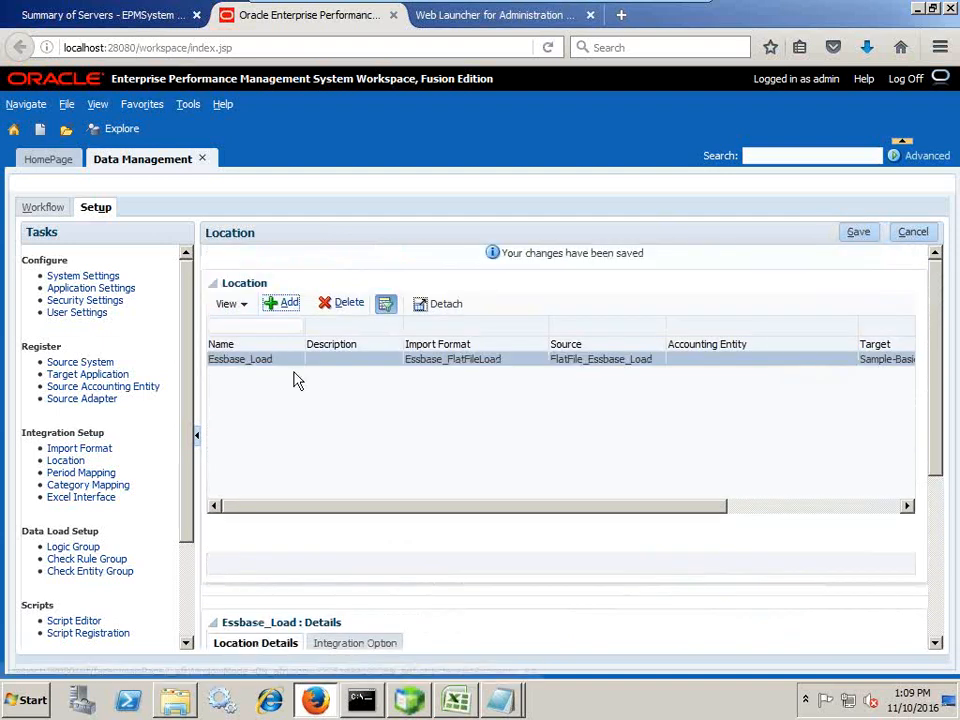
pyautogui.scroll(-5, 790, 410)
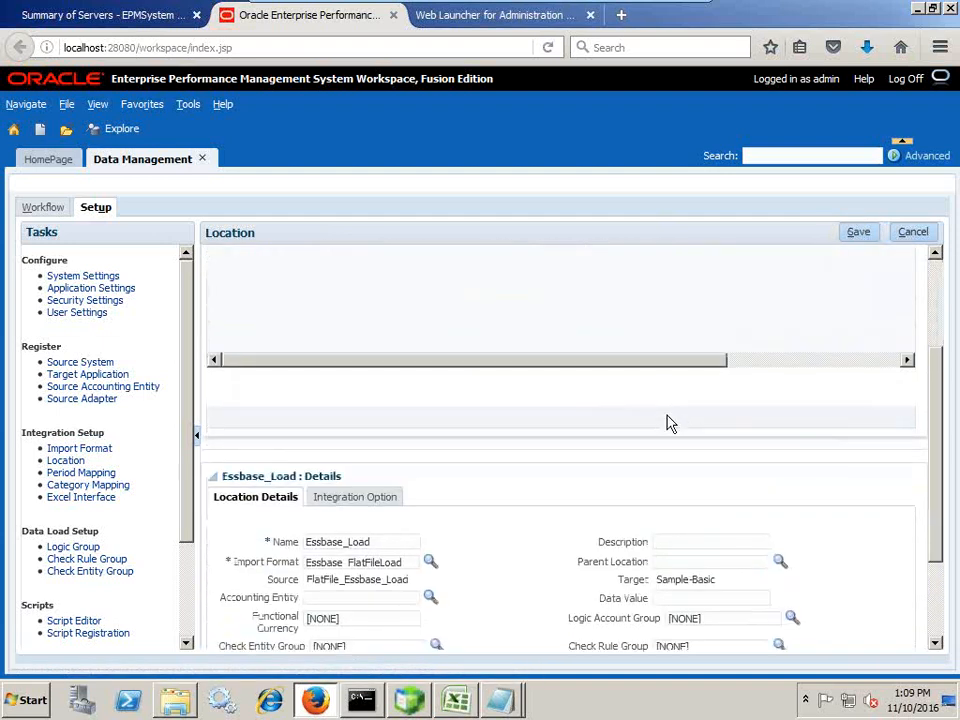
pyautogui.scroll(3, 660, 439)
pyautogui.scroll(1, 600, 440)
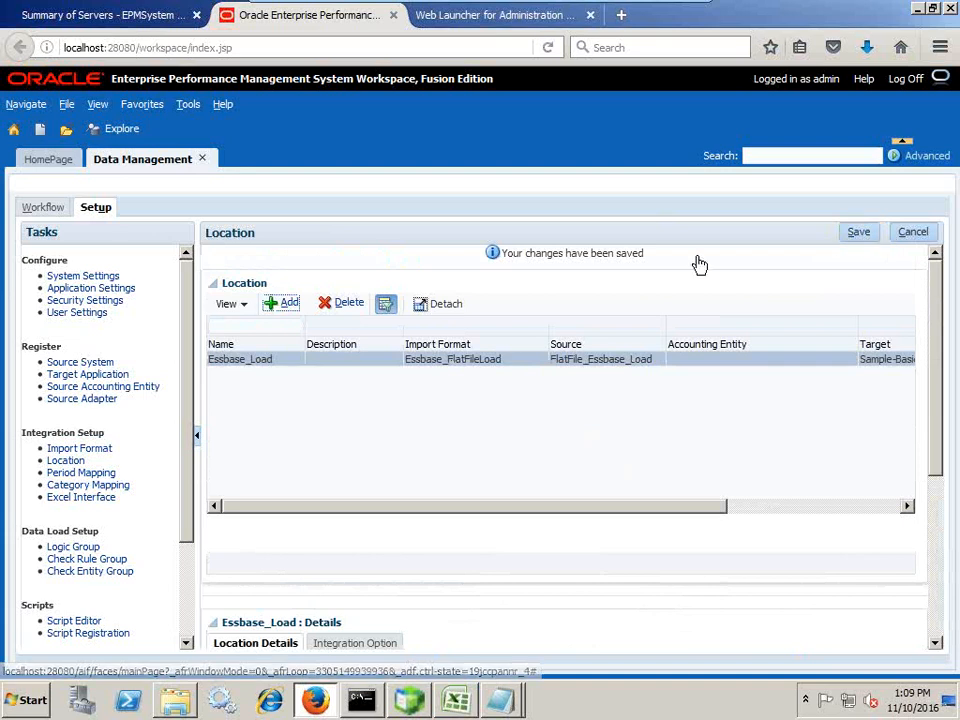
# Compare the global period mappings with the Year months in the Essbase Administration Services outline, and save the period mapping back in Firefox
pyautogui.click(108, 473)
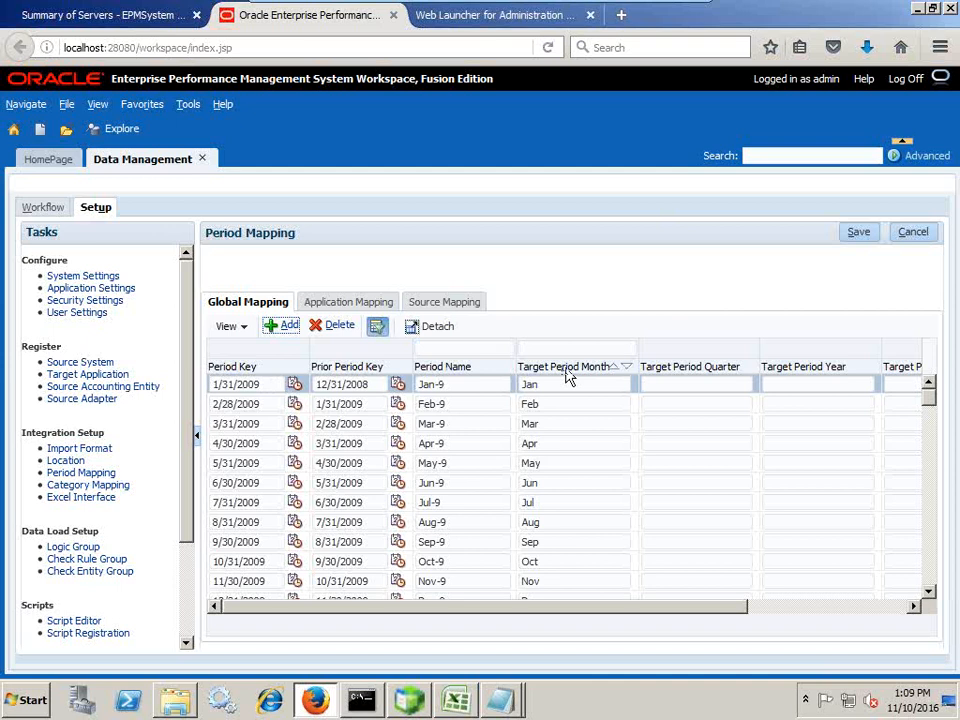
pyautogui.click(825, 607)
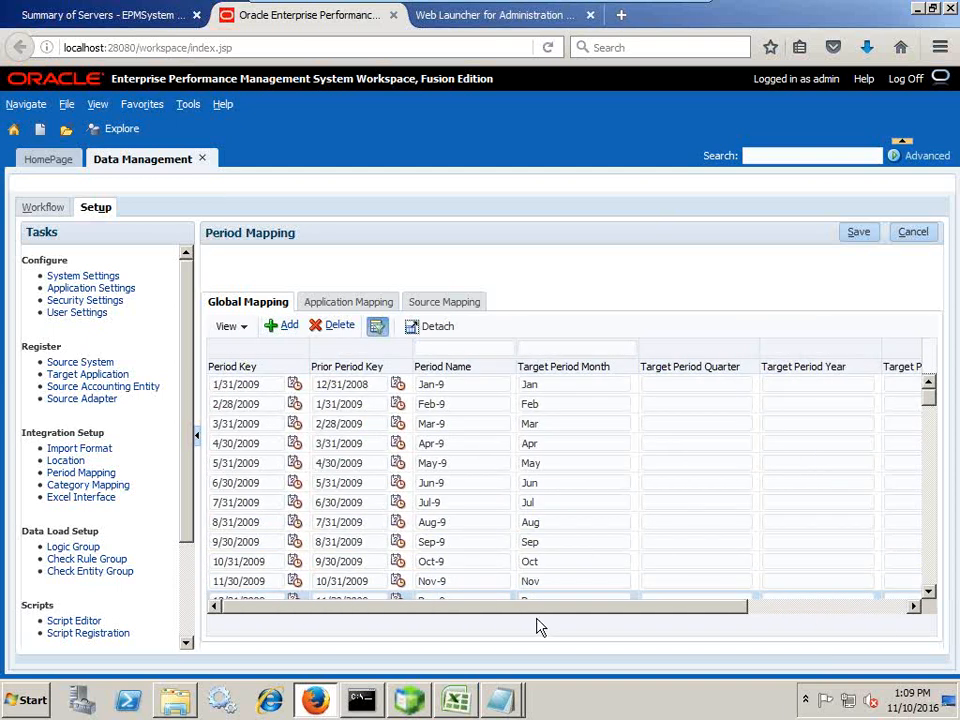
pyautogui.click(416, 703)
pyautogui.click(321, 221)
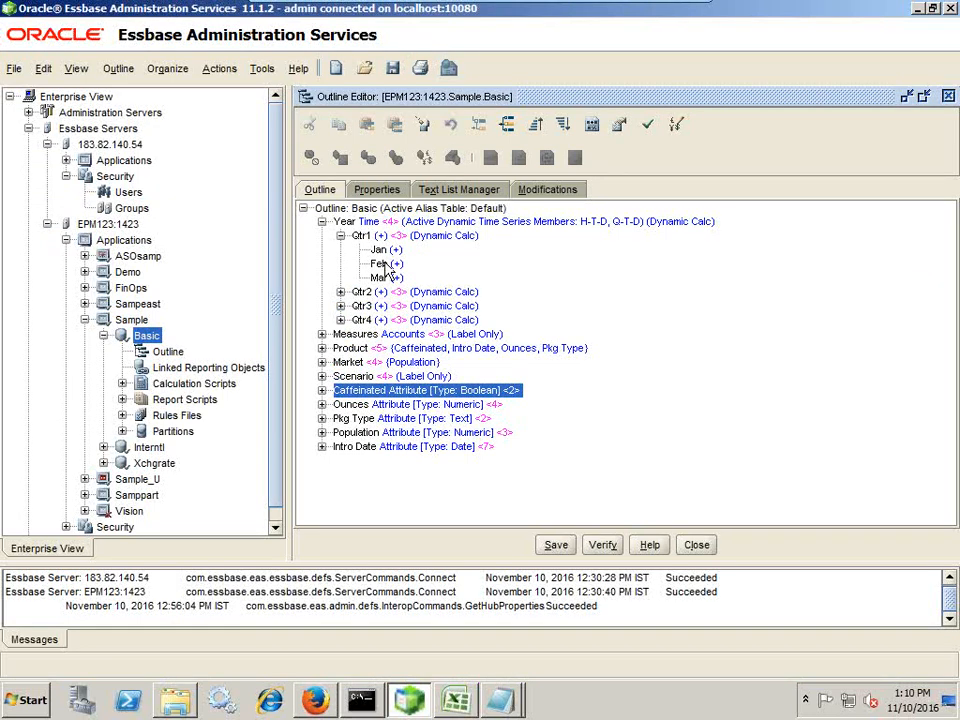
pyautogui.hotkey('alt', 'Tab')
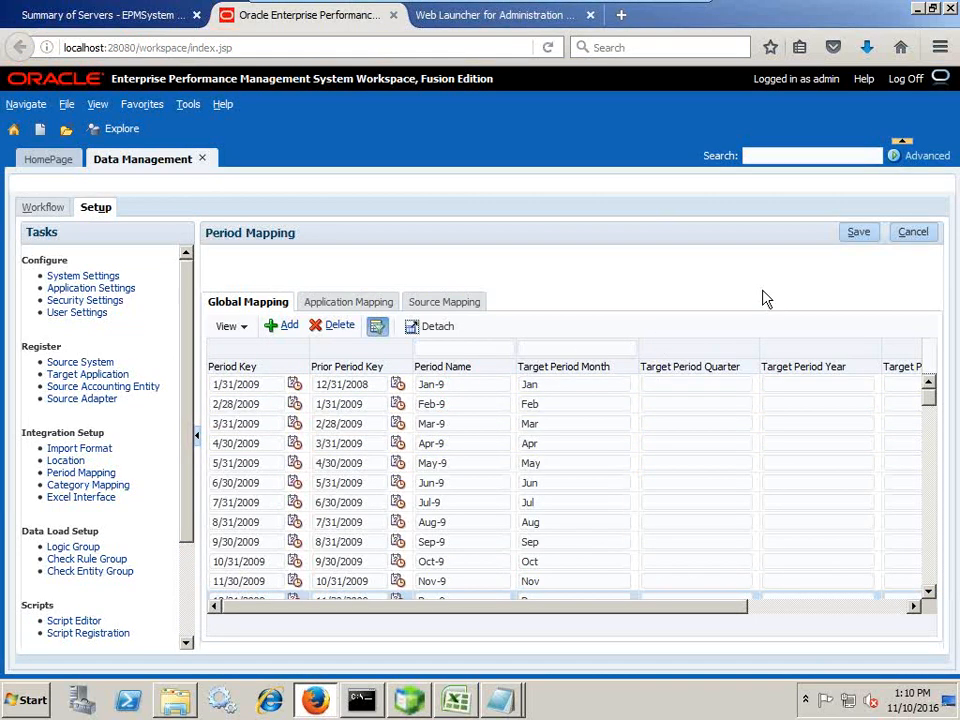
pyautogui.click(847, 232)
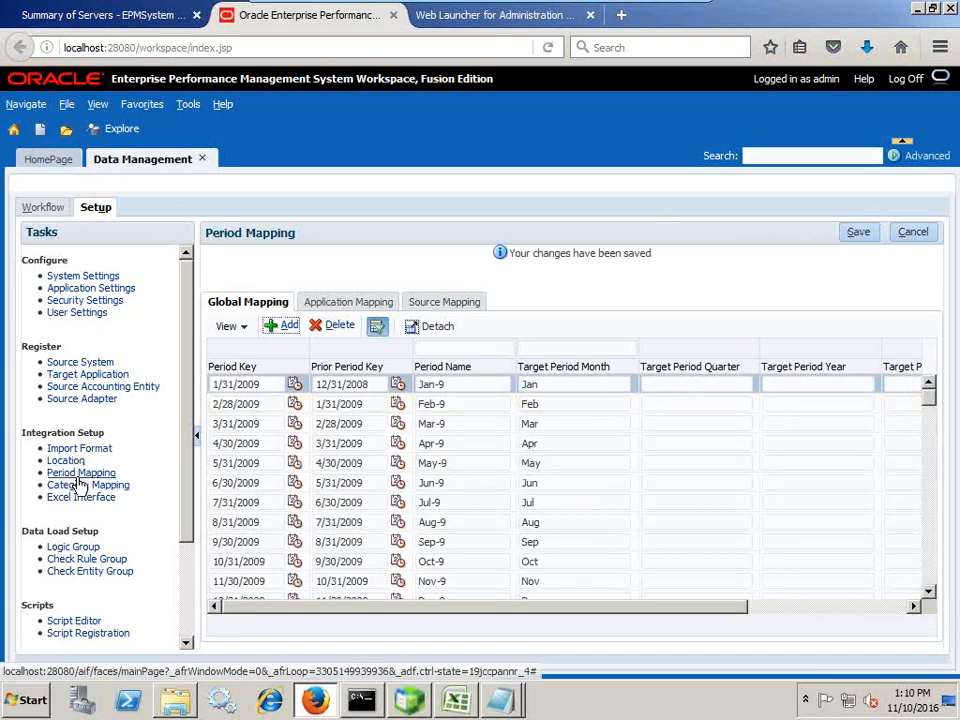
# Set the Actual category's frequency to Monthly in the global category mapping and save the mapping
pyautogui.click(82, 486)
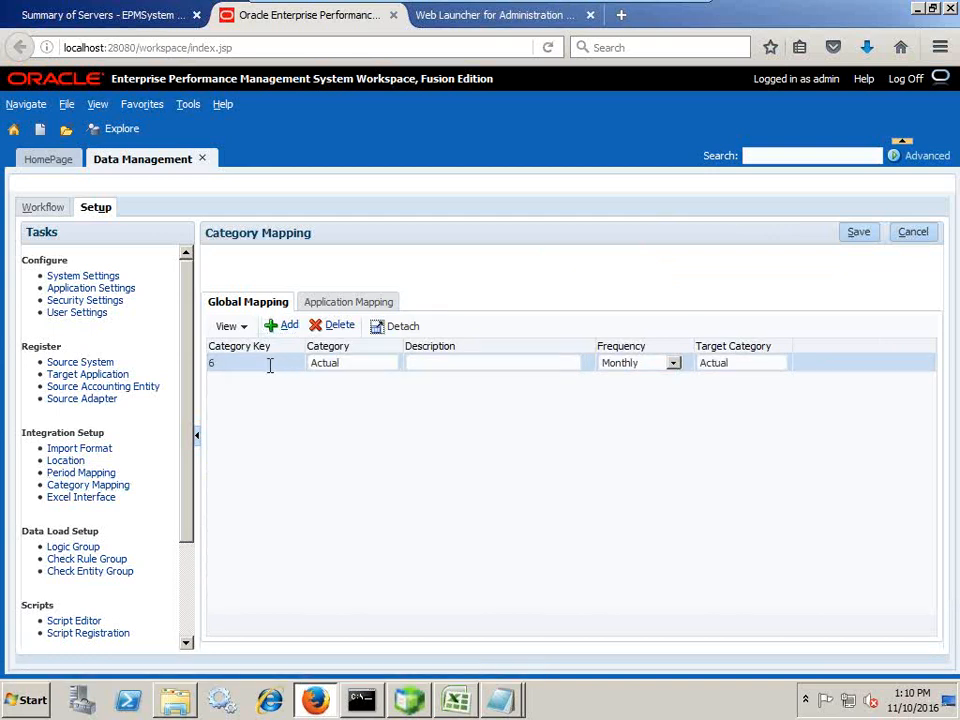
pyautogui.click(368, 367)
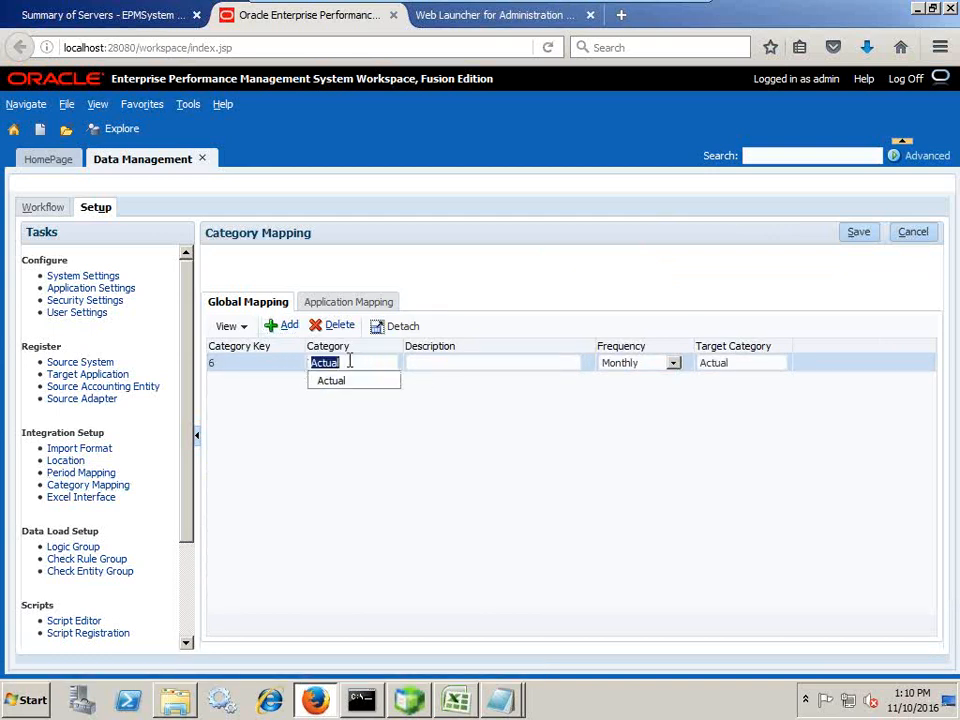
pyautogui.click(626, 366)
pyautogui.click(620, 411)
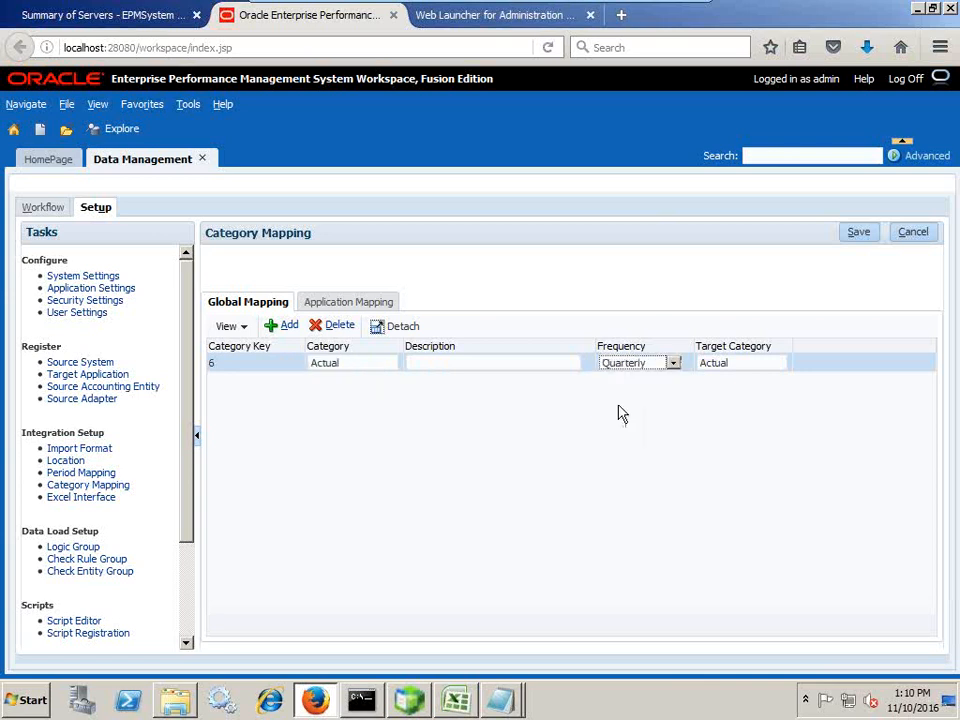
pyautogui.click(632, 367)
pyautogui.click(627, 396)
pyautogui.click(853, 235)
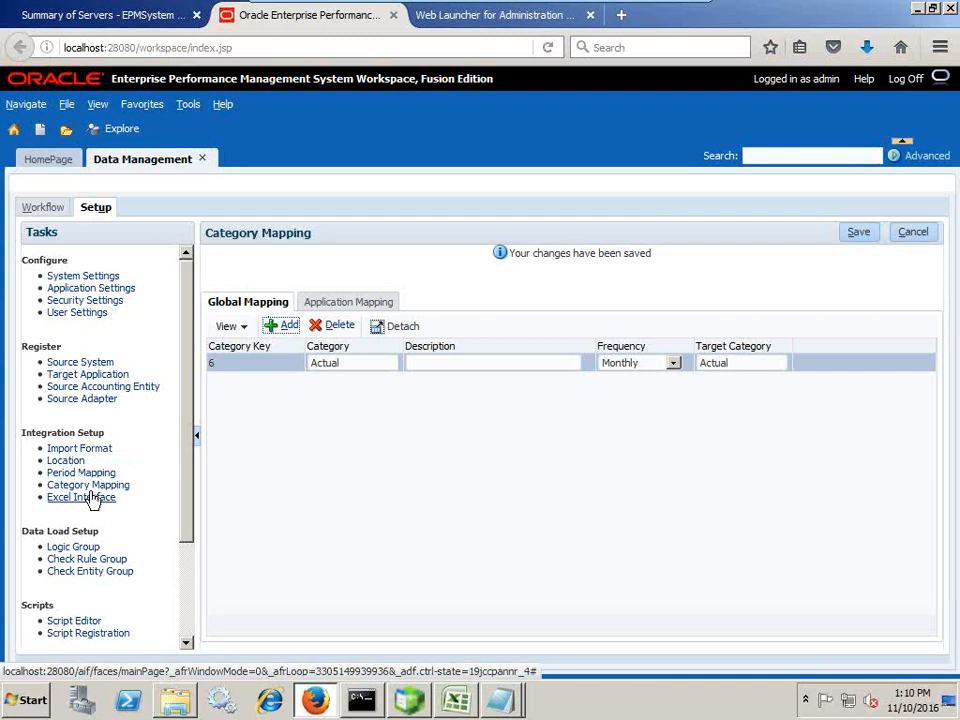
# Add a Like data load mapping for the Market dimension with source value * and target value *
pyautogui.click(52, 207)
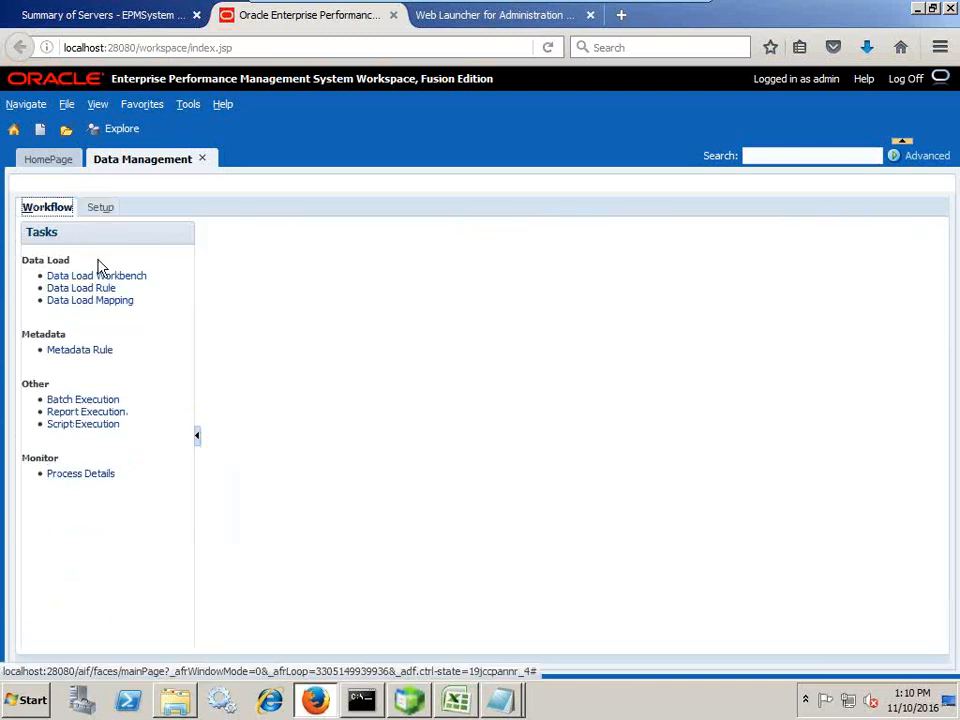
pyautogui.click(106, 304)
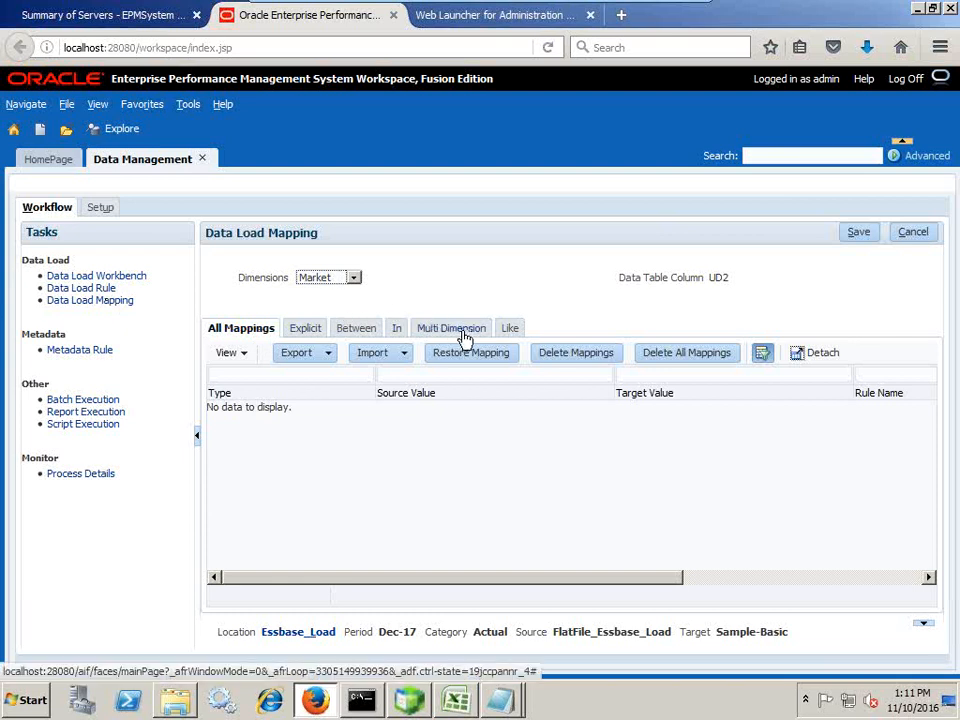
pyautogui.click(510, 330)
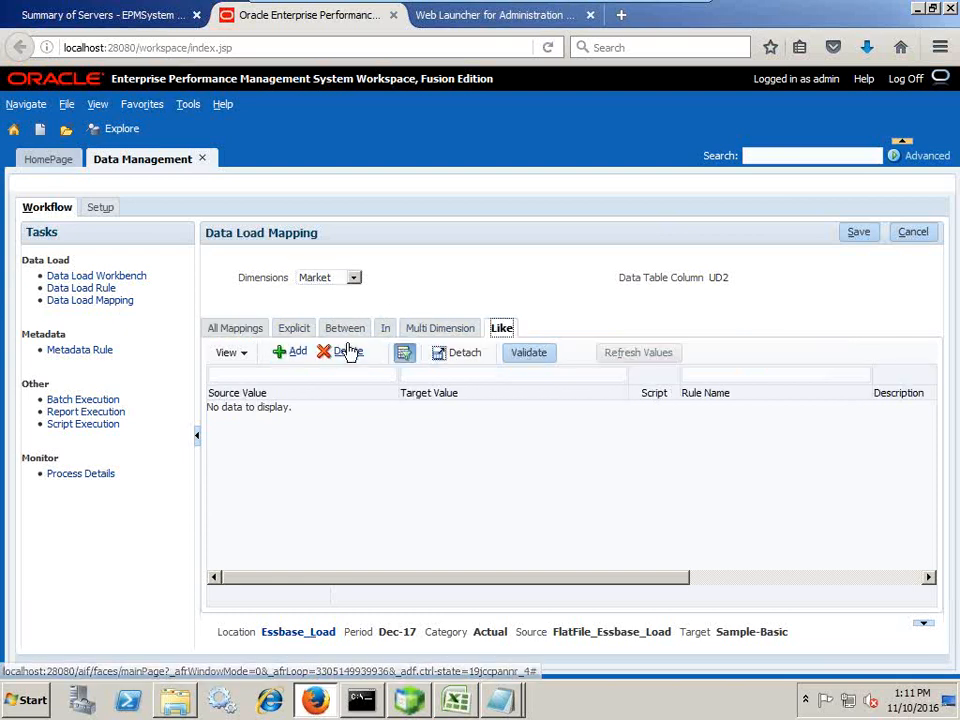
pyautogui.click(293, 352)
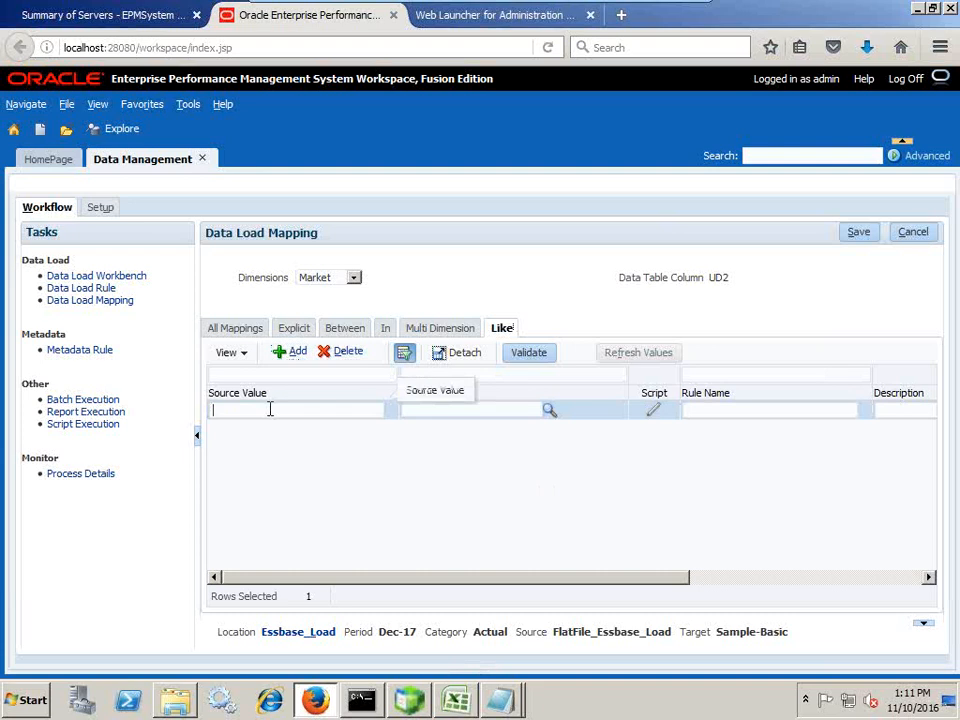
pyautogui.write('*')
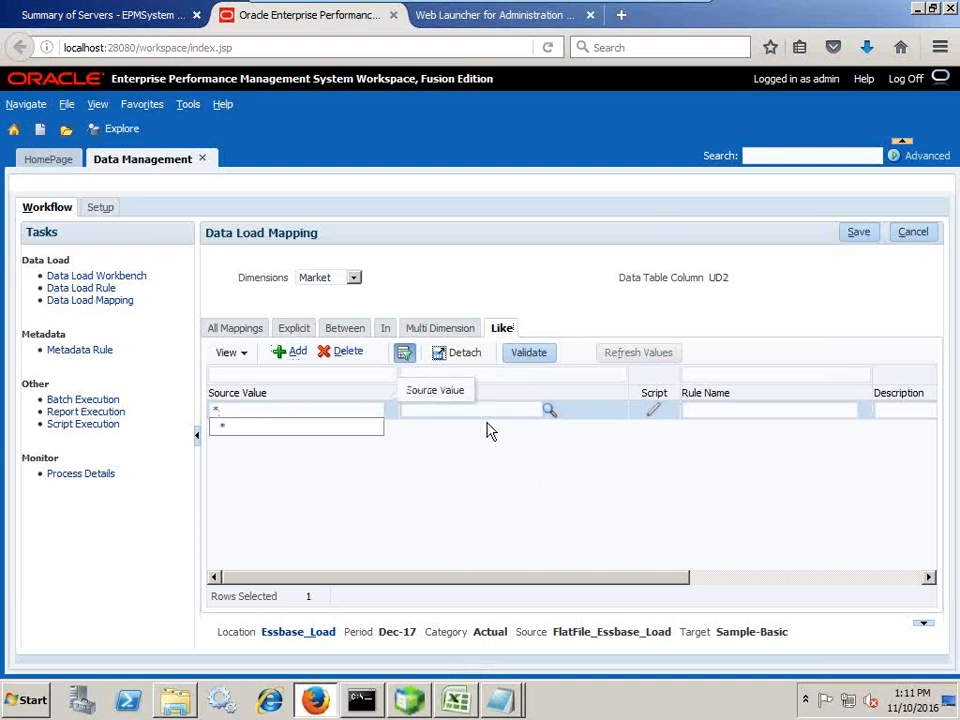
pyautogui.click(489, 420)
pyautogui.write('*')
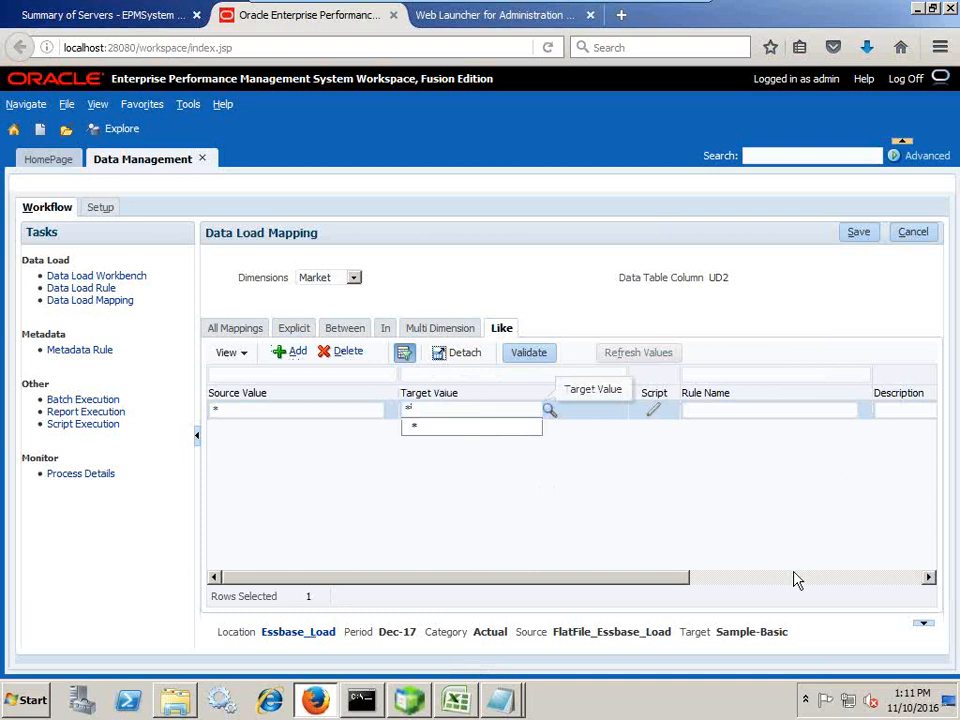
# Name the Market mapping rule AllMarket and save the data load mapping
pyautogui.click(717, 423)
pyautogui.write('A')
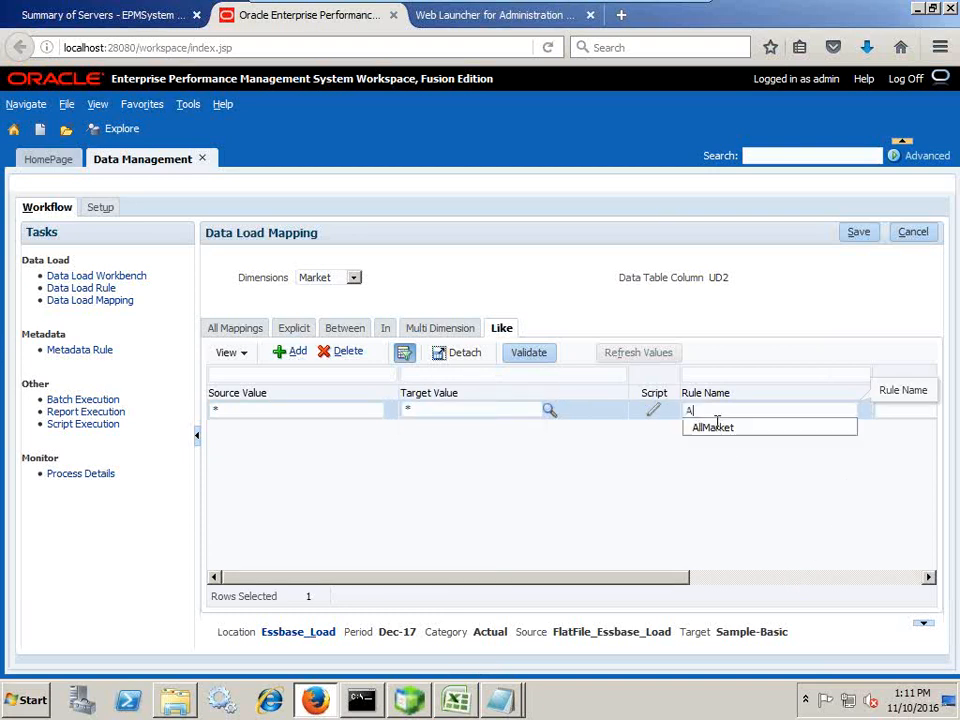
pyautogui.click(717, 427)
pyautogui.press('Tab')
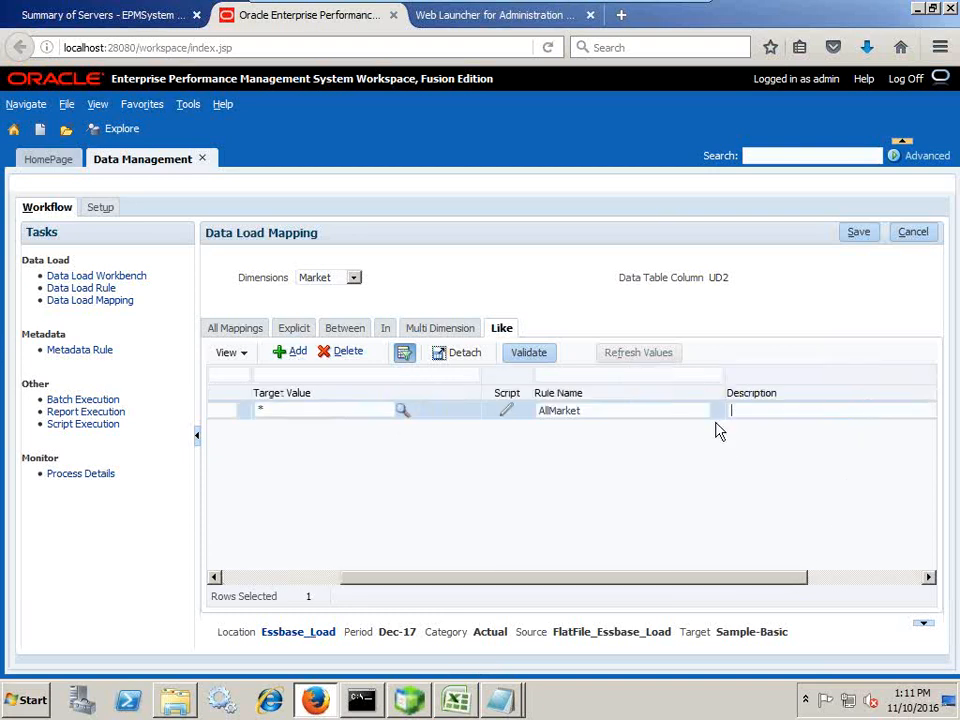
pyautogui.click(858, 234)
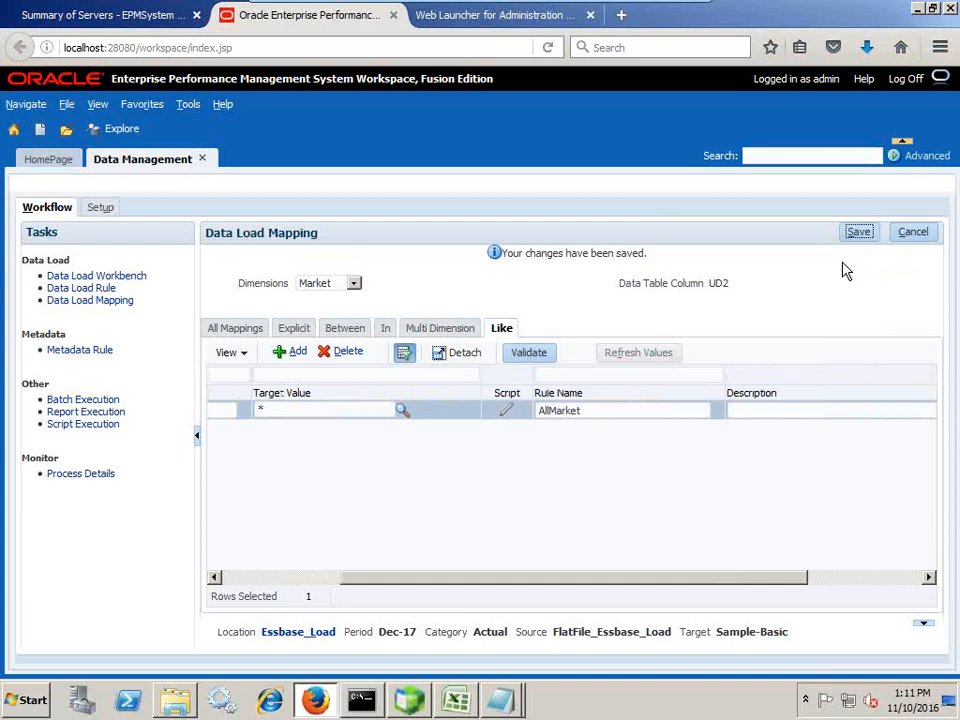
# Add a Like data load mapping for the Measures dimension with source value * and target value *
pyautogui.click(327, 284)
pyautogui.click(321, 316)
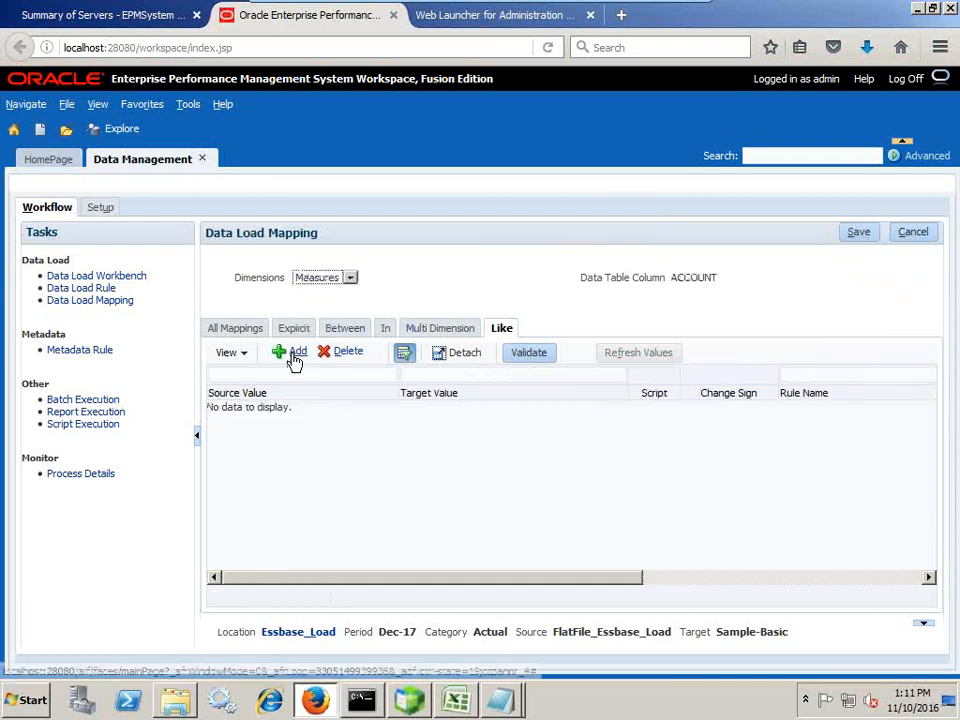
pyautogui.click(294, 354)
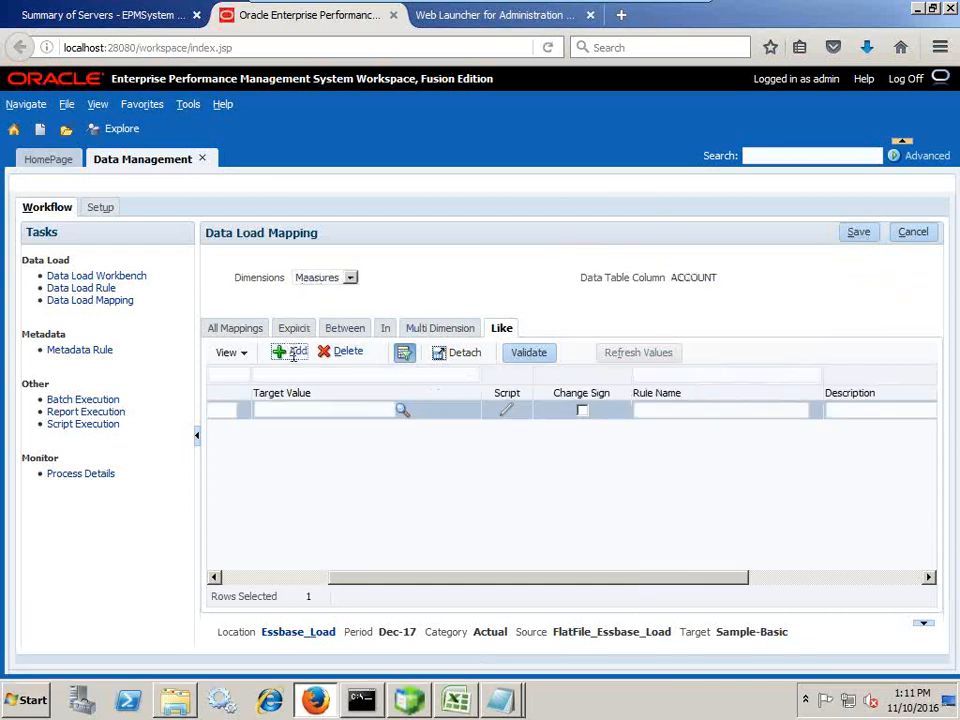
pyautogui.click(216, 409)
pyautogui.write('*')
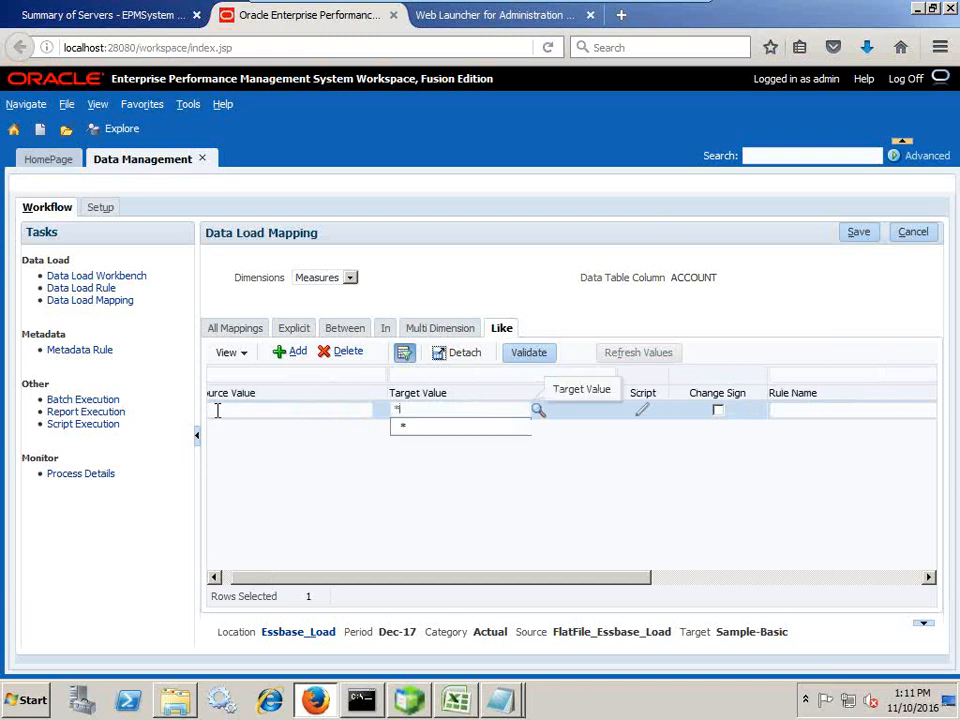
pyautogui.press('Tab')
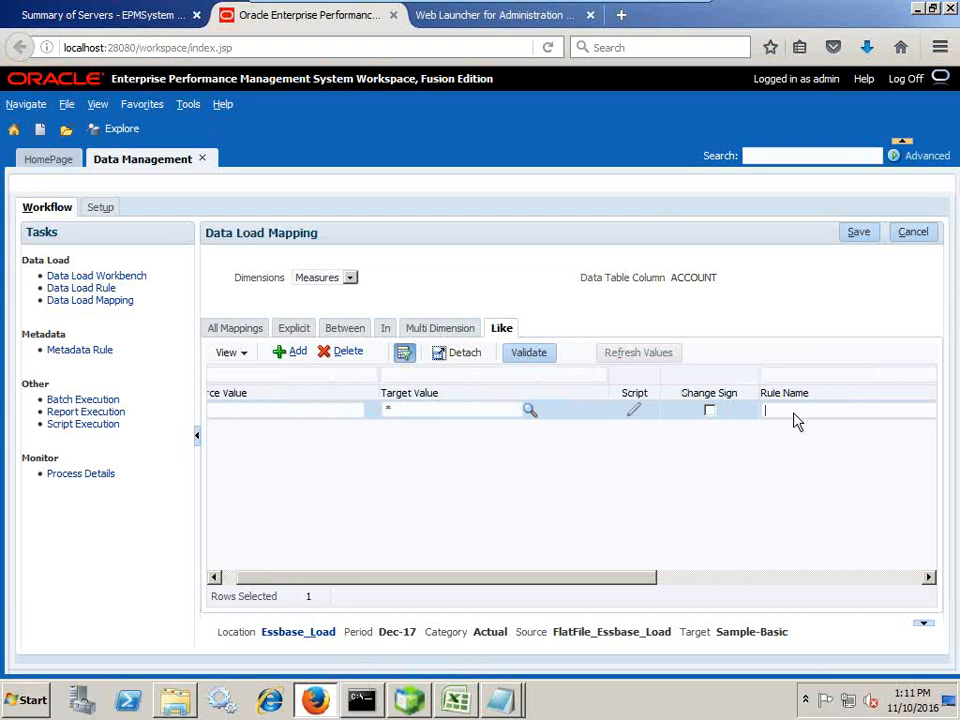
# Name the Measures mapping rule AllMeasures and save the data load mapping
pyautogui.moveTo(686, 580); pyautogui.dragTo(671, 600)
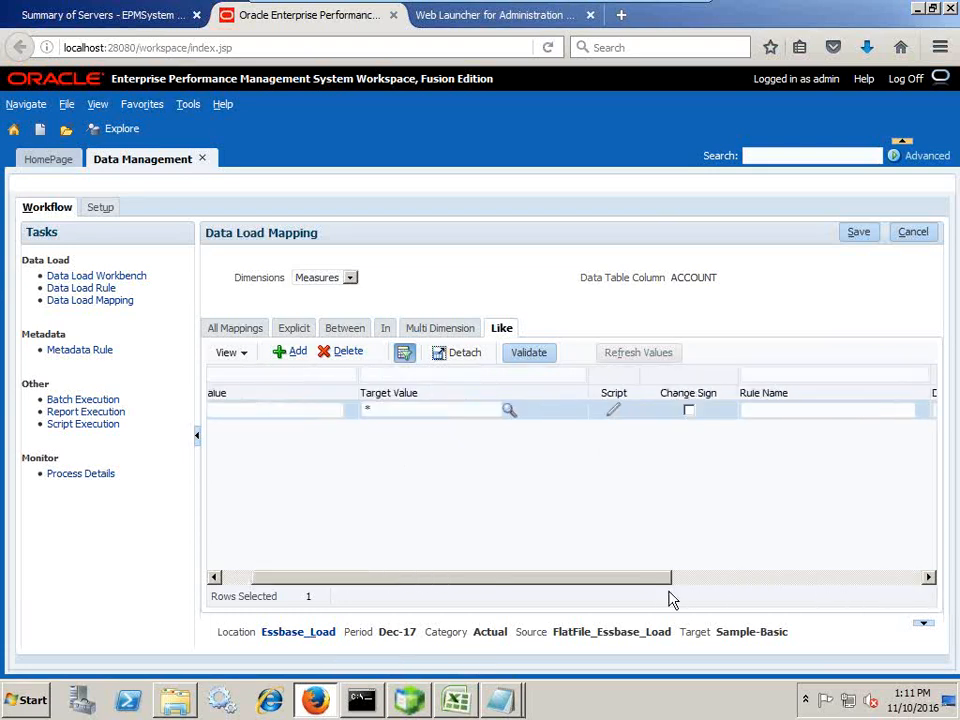
pyautogui.click(765, 409)
pyautogui.write('All')
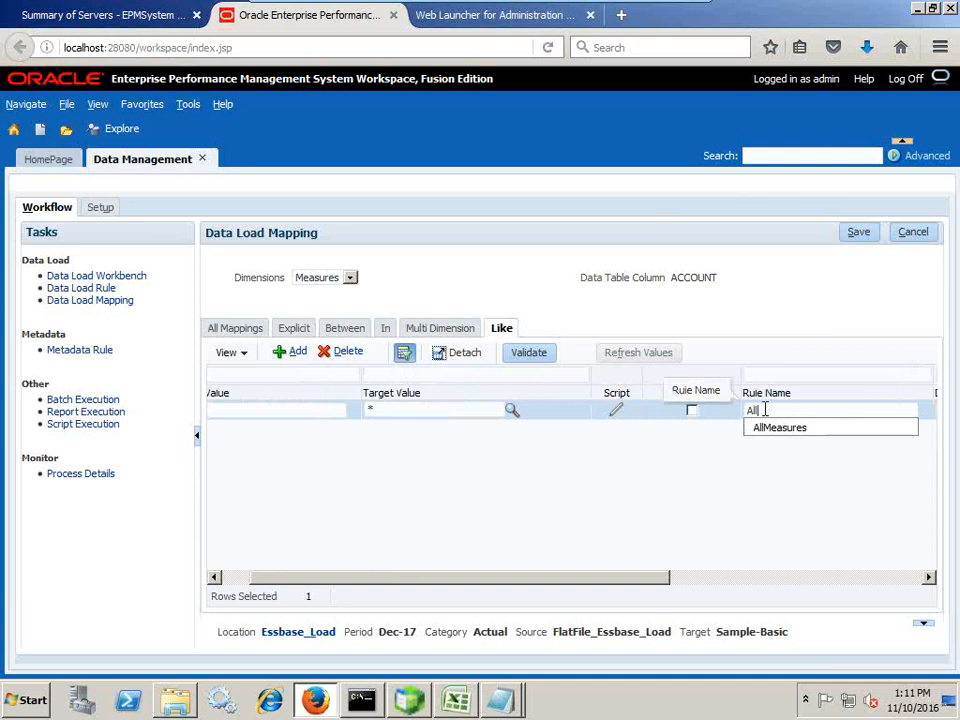
pyautogui.press('Tab')
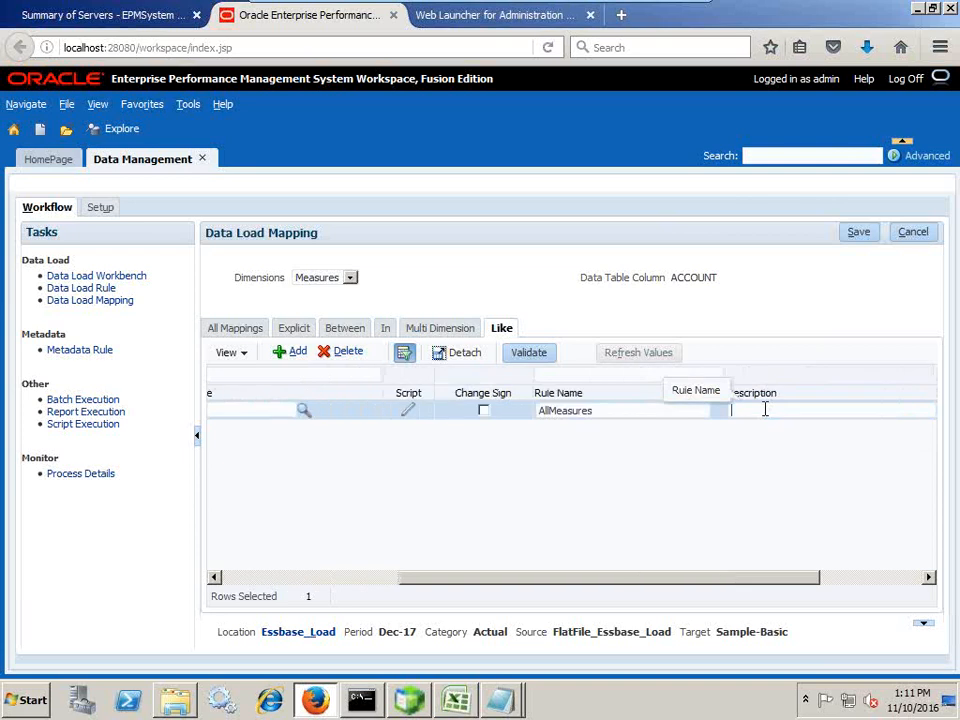
pyautogui.click(860, 233)
# Add a Like data load mapping for the Product dimension with source value * and target value *
pyautogui.click(350, 283)
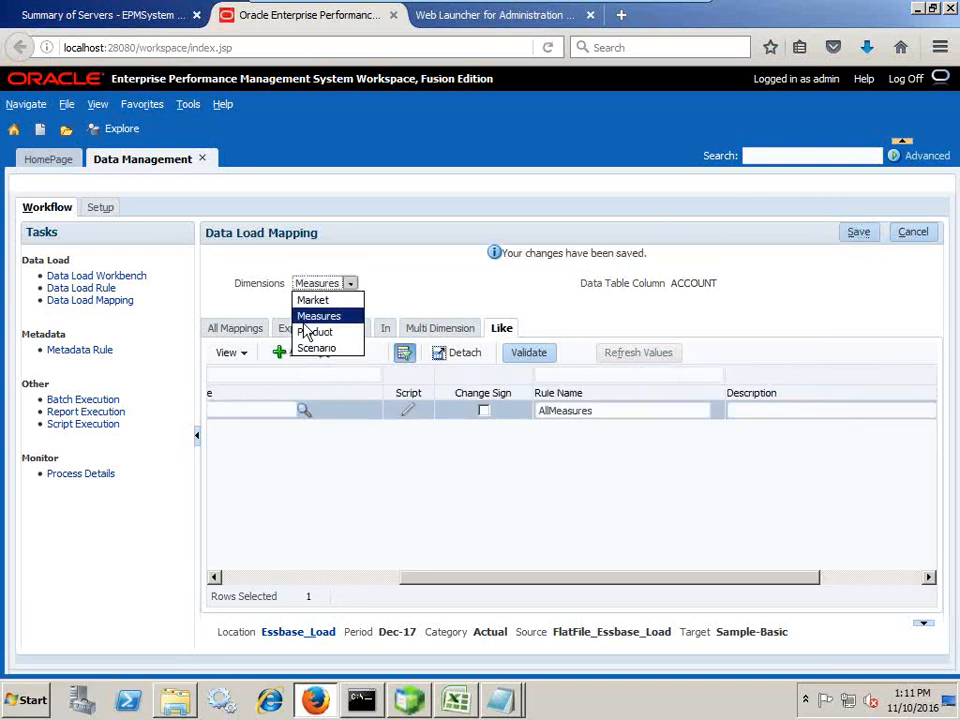
pyautogui.click(306, 332)
pyautogui.click(298, 354)
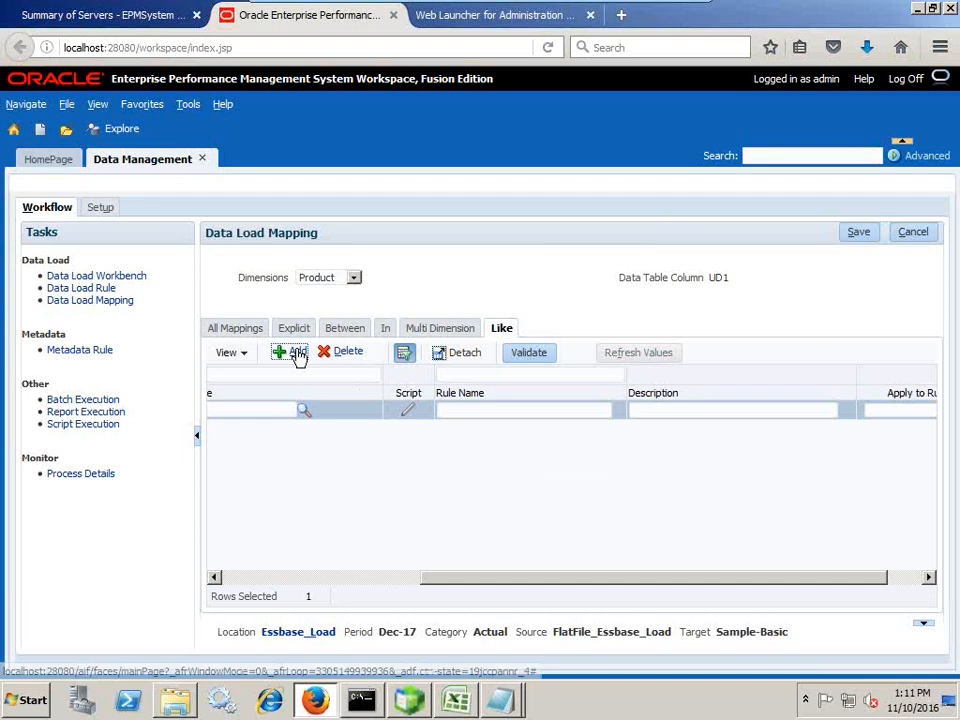
pyautogui.click(280, 411)
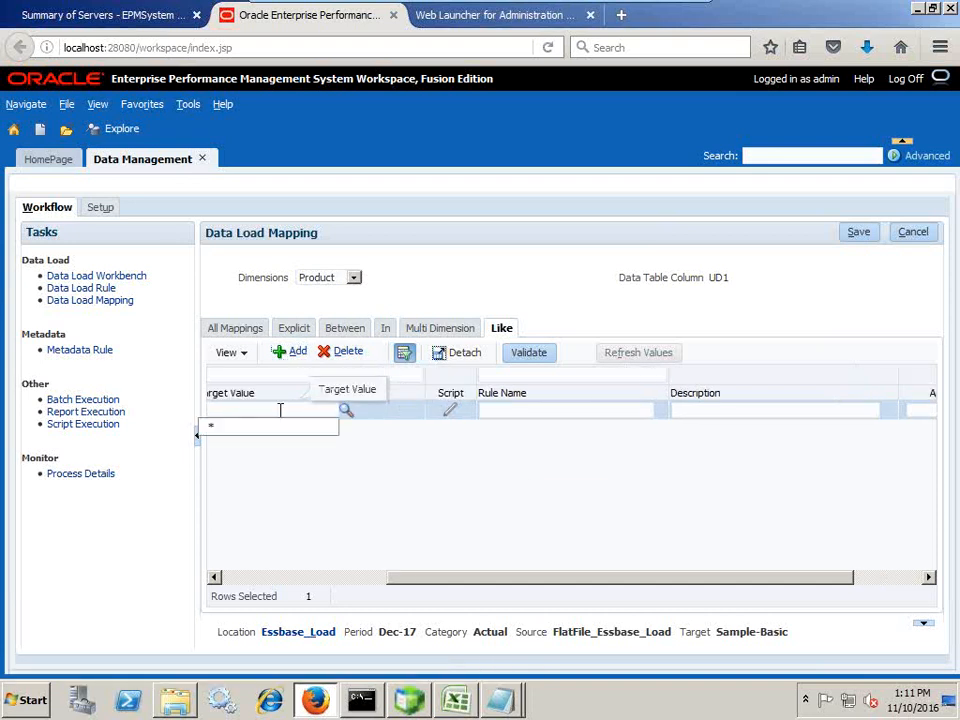
pyautogui.click(285, 427)
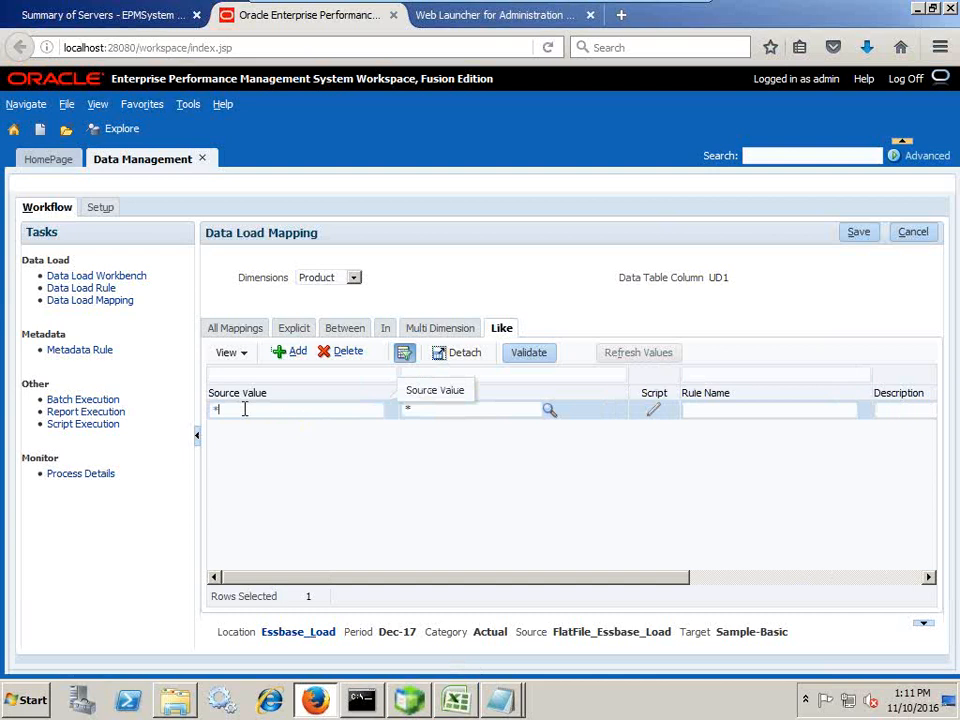
# Name the Product mapping rule AllProducts and save the data load mapping
pyautogui.click(701, 411)
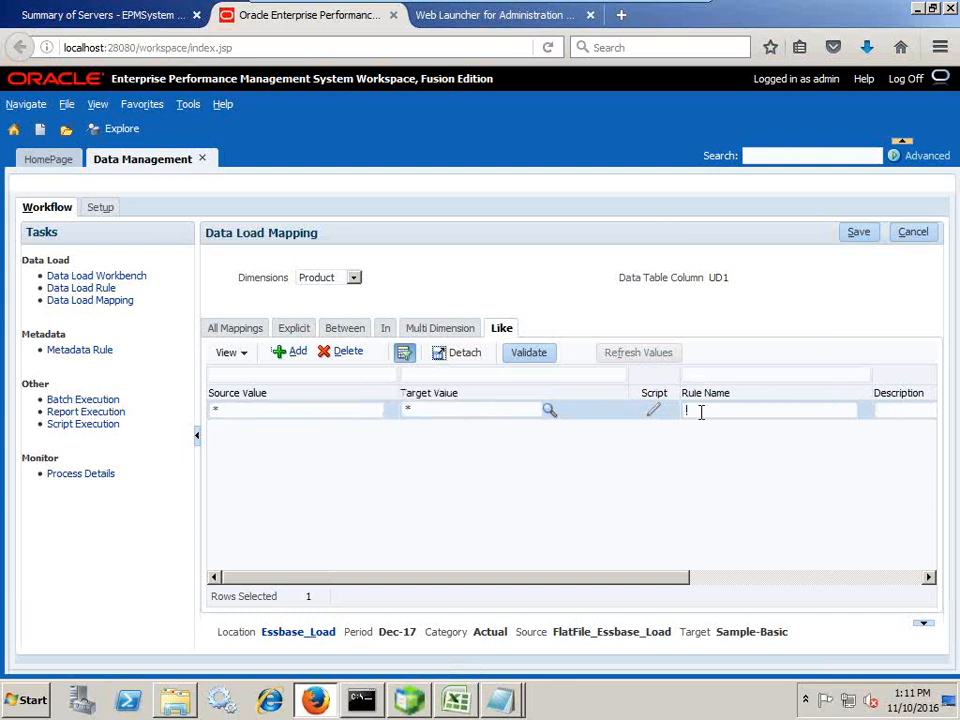
pyautogui.write('All')
pyautogui.press('Down')
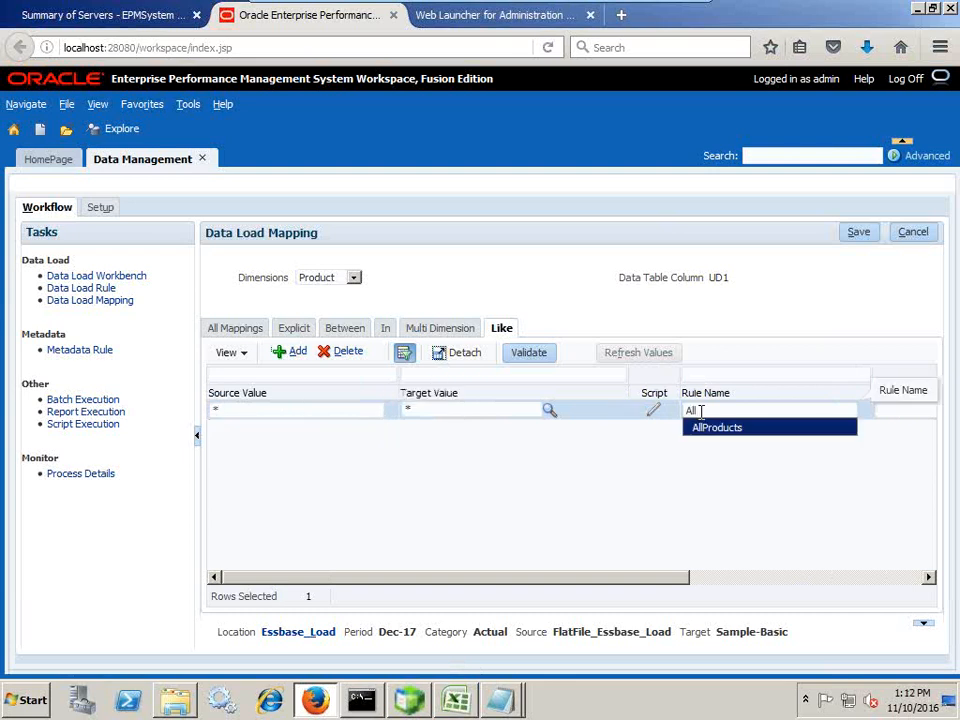
pyautogui.click(714, 427)
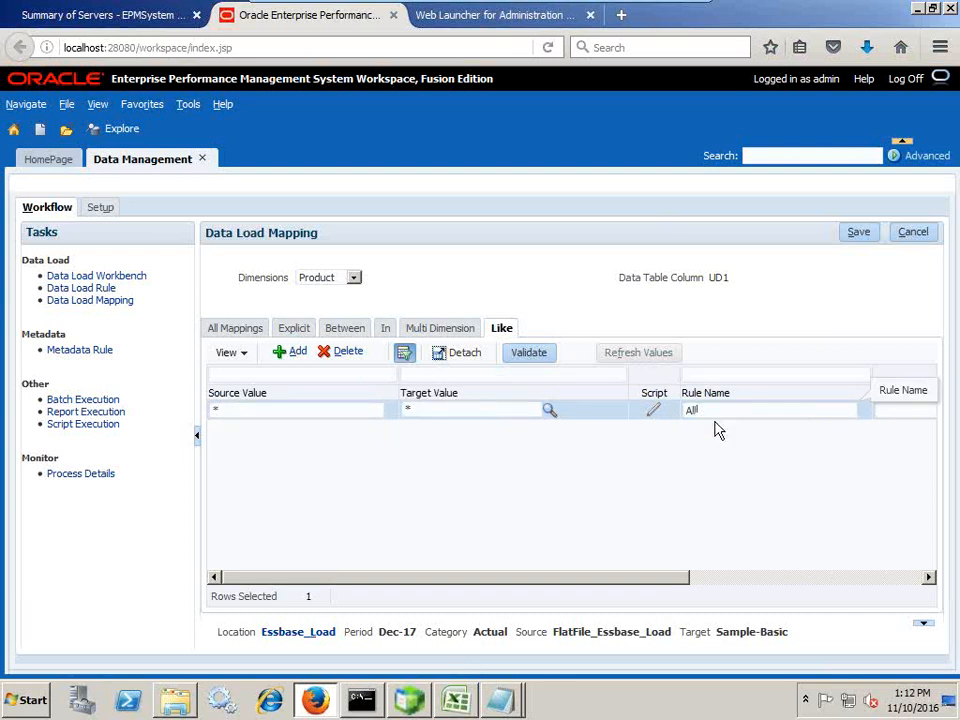
pyautogui.click(857, 236)
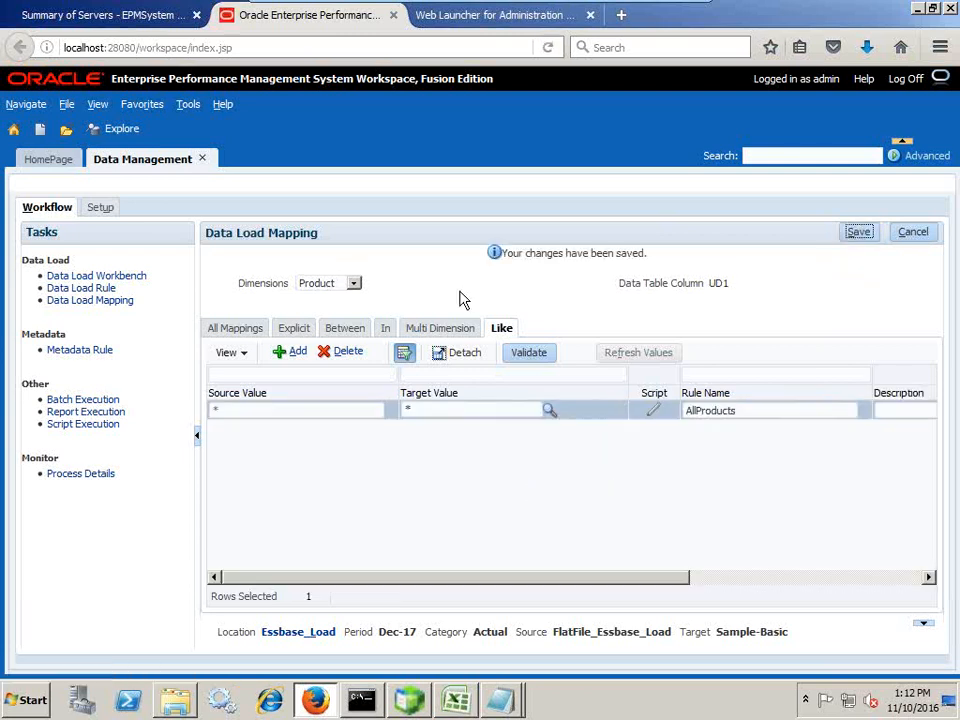
# Add a Like data load mapping for the Scenario dimension with source value * and target value *
pyautogui.click(350, 284)
pyautogui.click(318, 348)
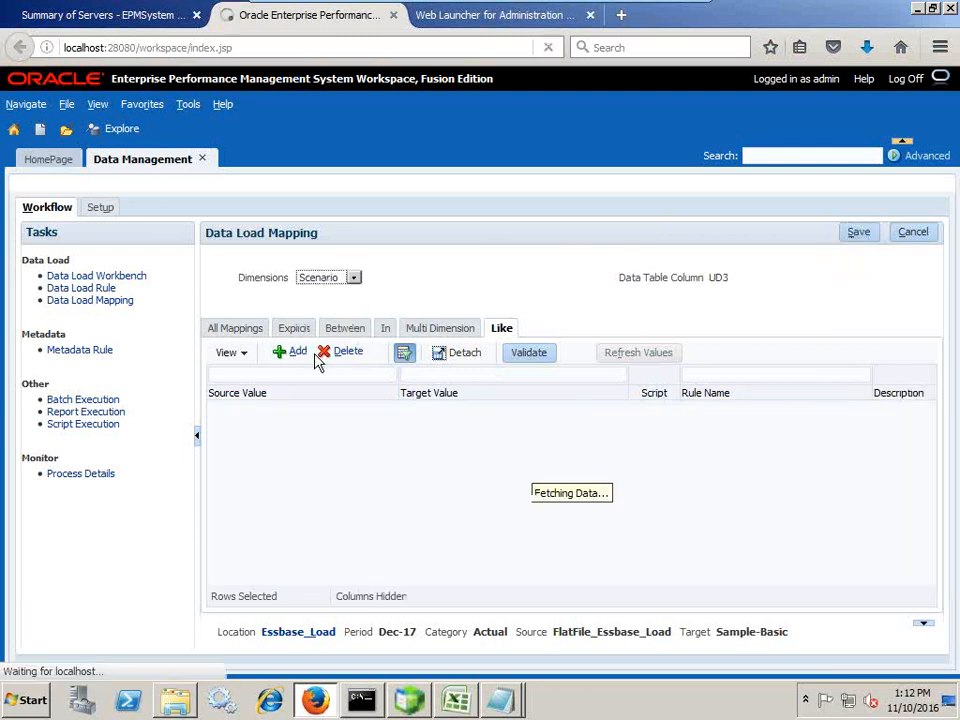
pyautogui.click(296, 354)
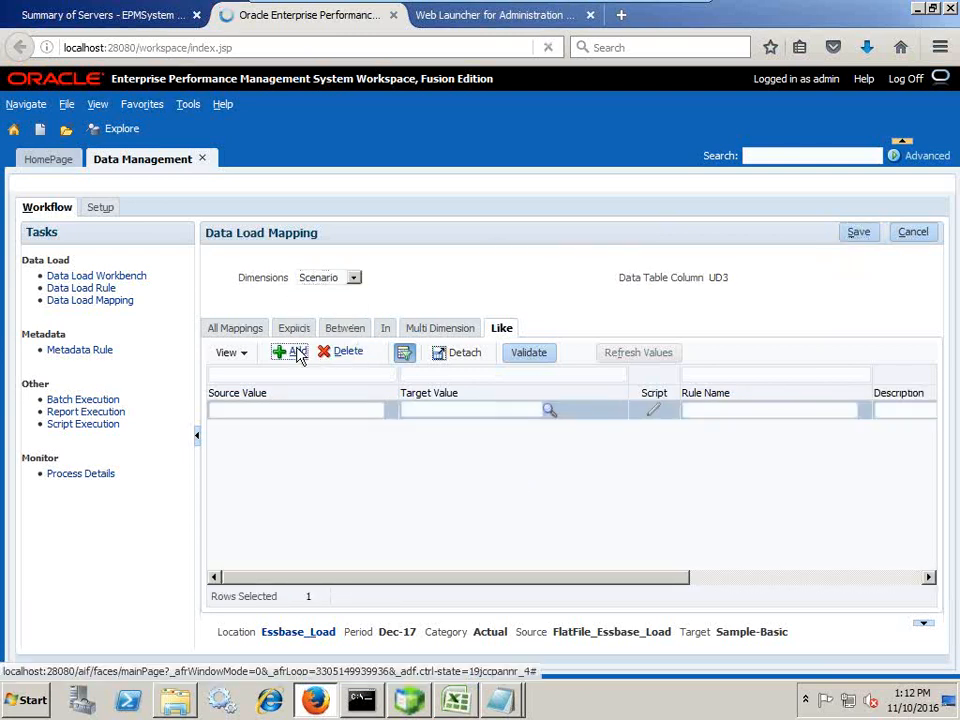
pyautogui.click(269, 408)
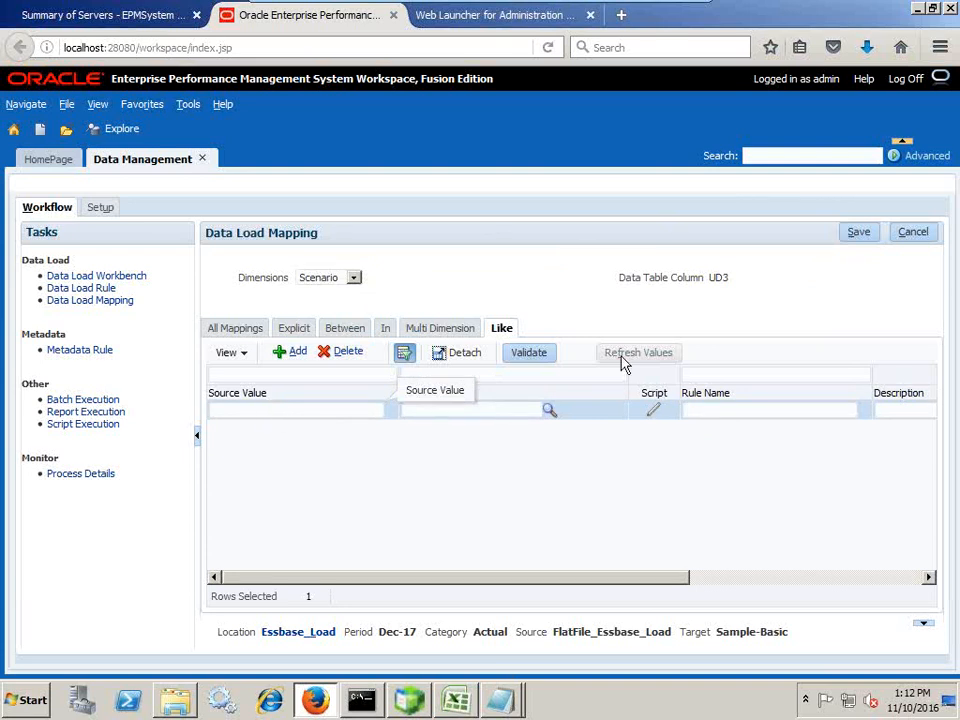
pyautogui.moveTo(611, 576); pyautogui.dragTo(439, 594)
pyautogui.moveTo(296, 409); pyautogui.dragTo(166, 427)
pyautogui.write('*')
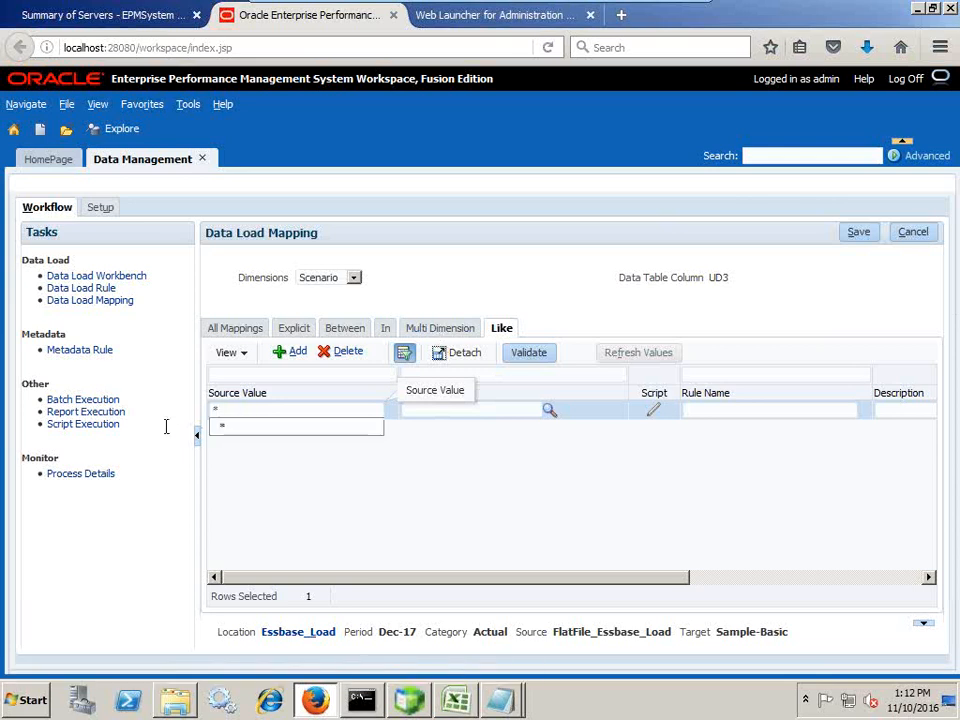
pyautogui.click(433, 420)
pyautogui.write('*')
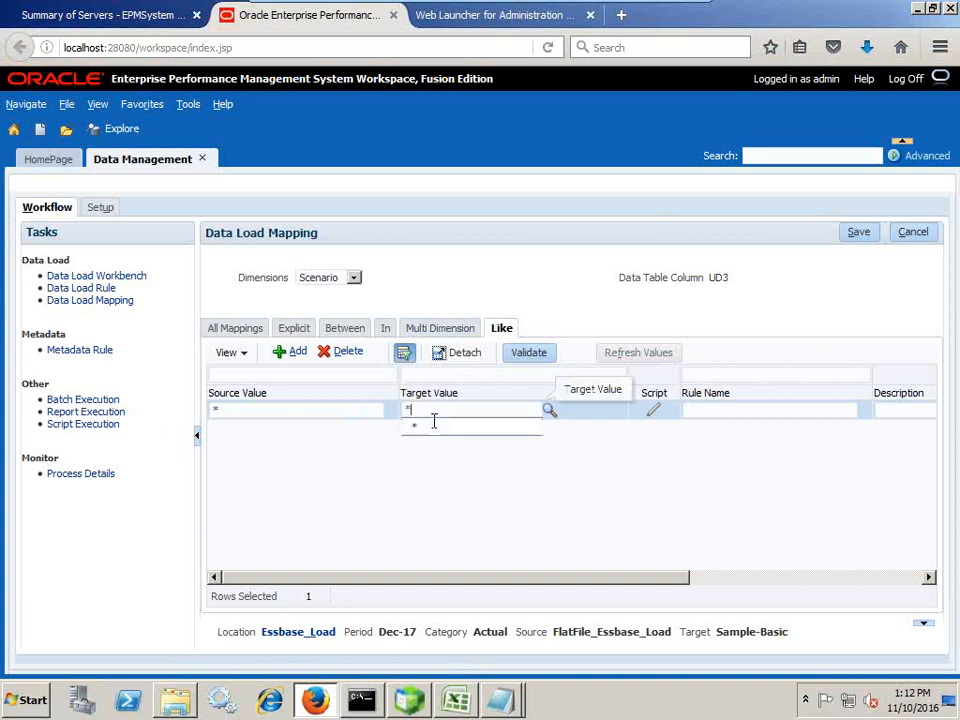
pyautogui.press('Down')
pyautogui.press('Tab')
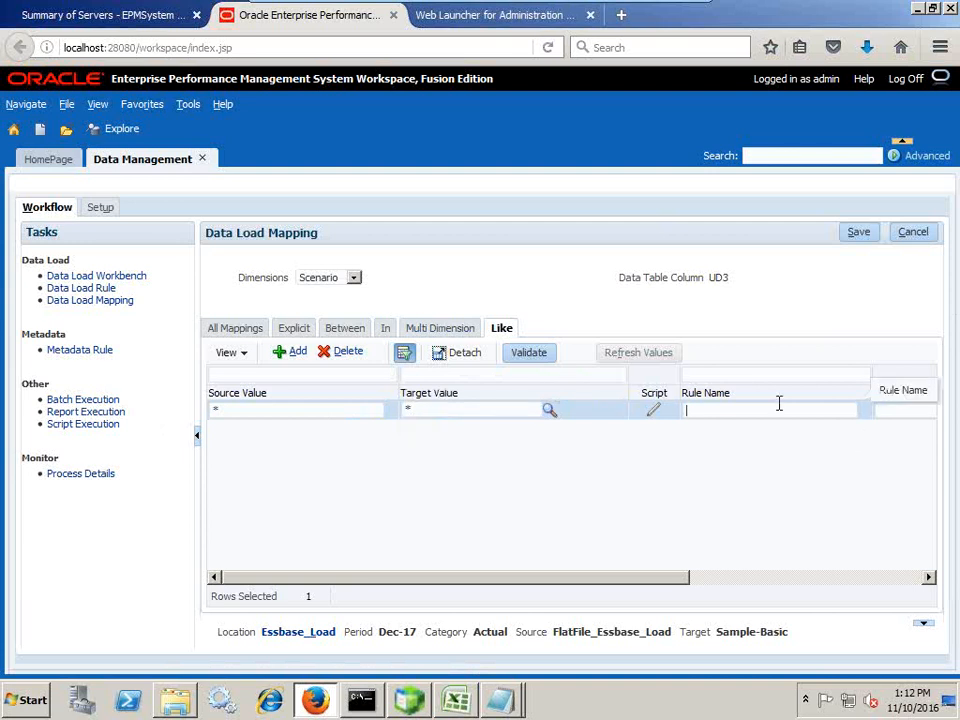
# Name the Scenario mapping rule AllScenario and save the data load mapping
pyautogui.write('Al')
pyautogui.press('Down')
pyautogui.press('Tab')
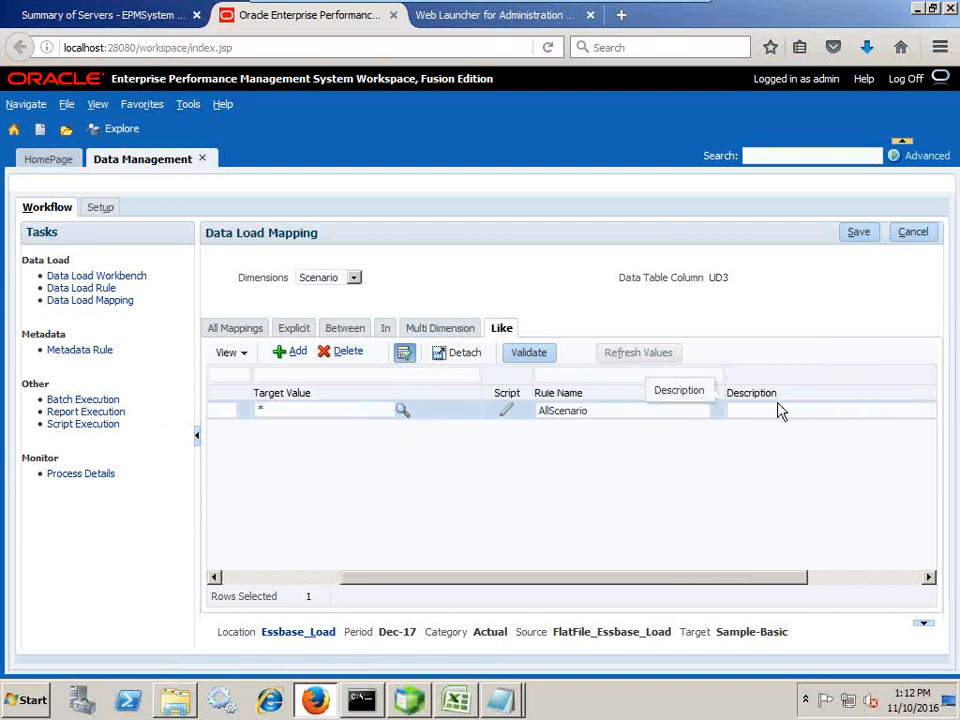
pyautogui.click(859, 232)
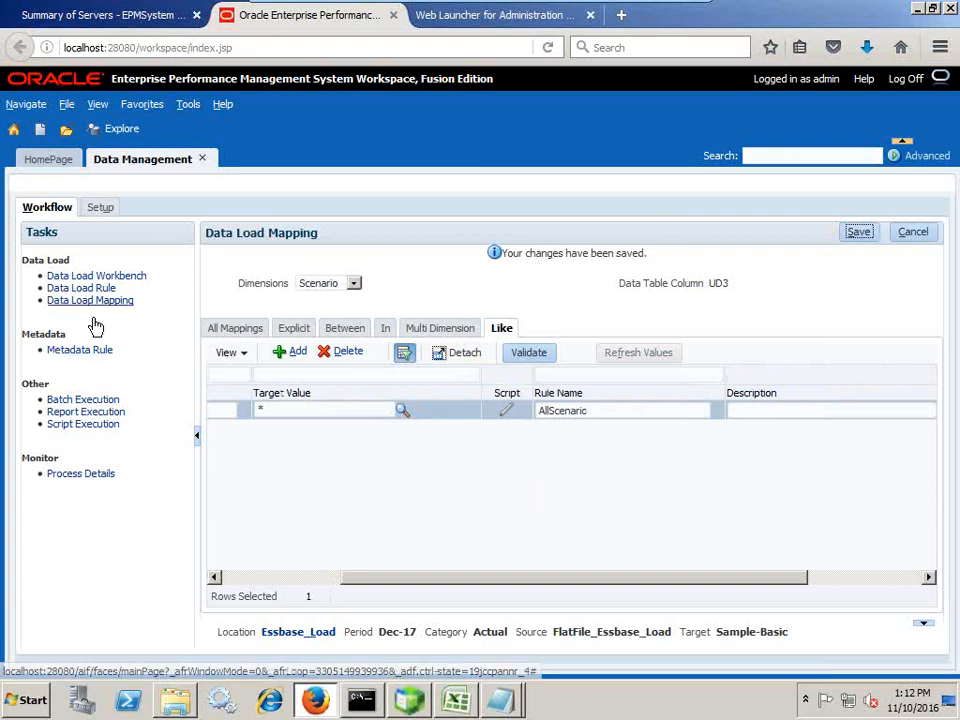
# Add a data load rule named Essbase_FlatFileLoad for the Essbase_Load location, keeping the category Actual
pyautogui.click(83, 289)
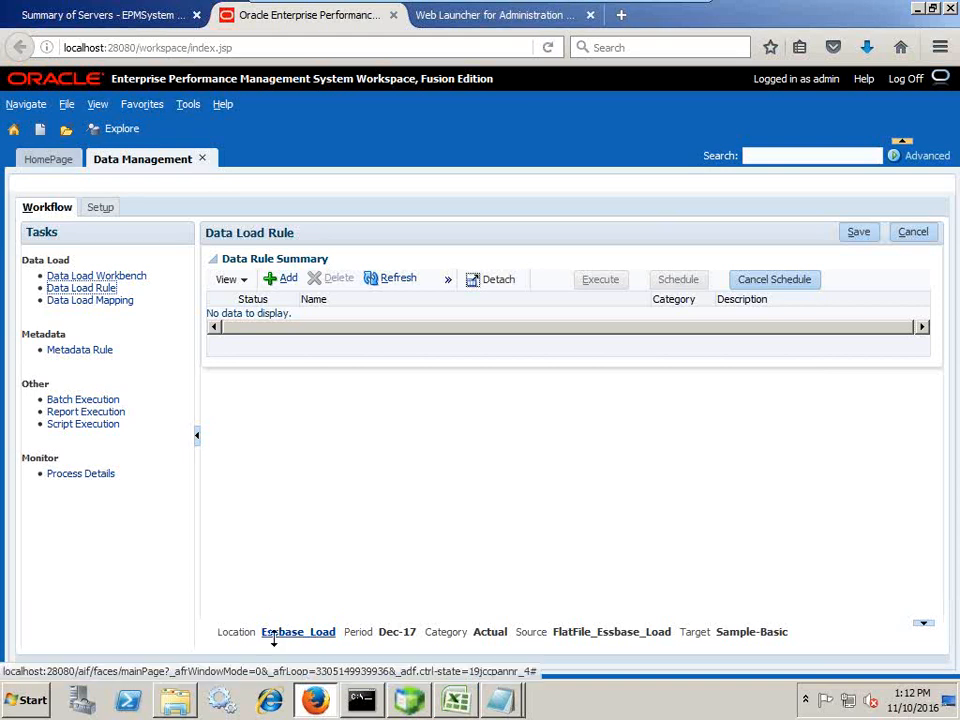
pyautogui.click(285, 278)
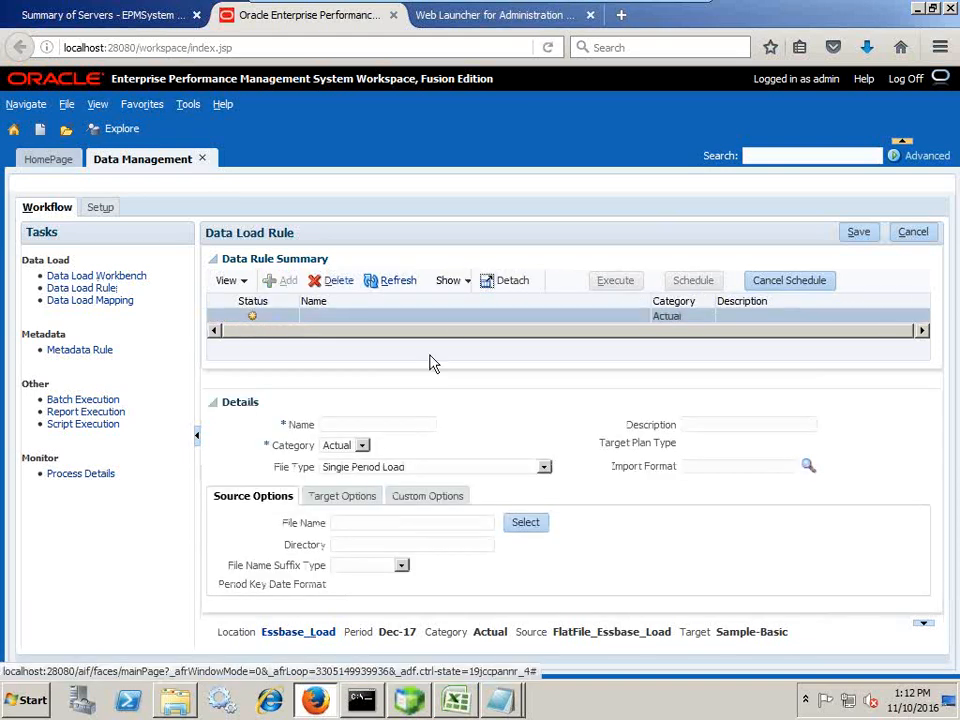
pyautogui.click(343, 426)
pyautogui.write('E')
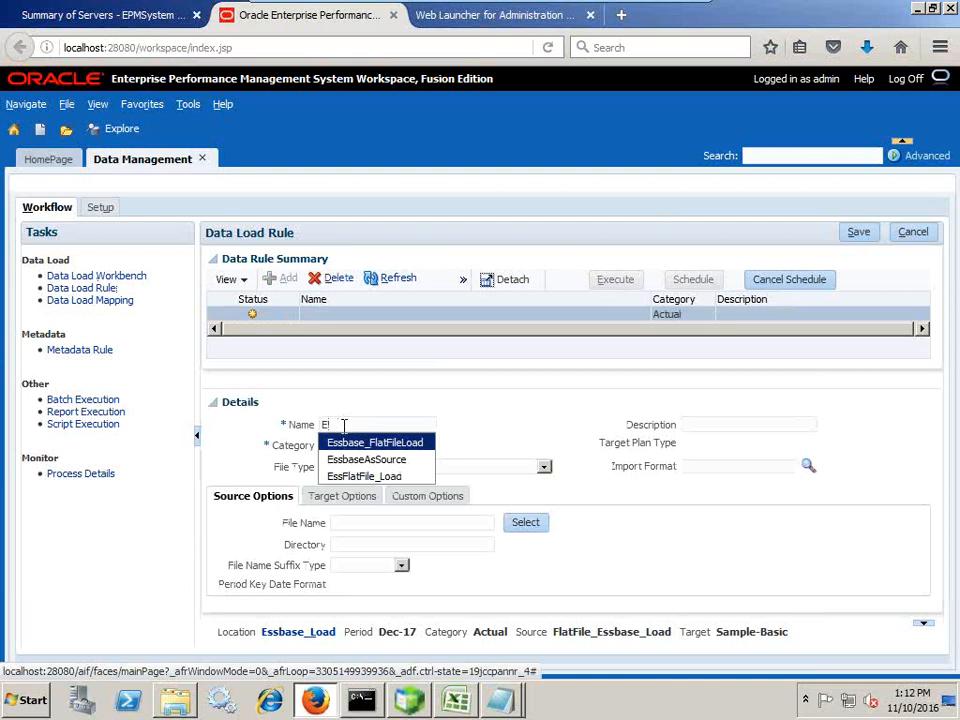
pyautogui.press('Return')
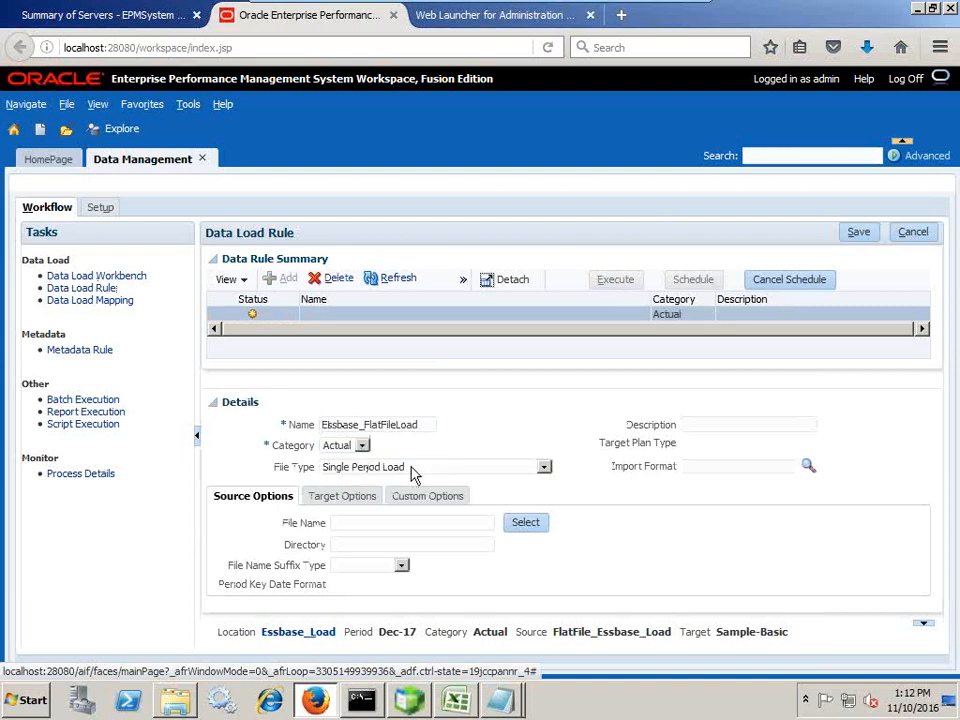
pyautogui.click(362, 446)
pyautogui.click(362, 446)
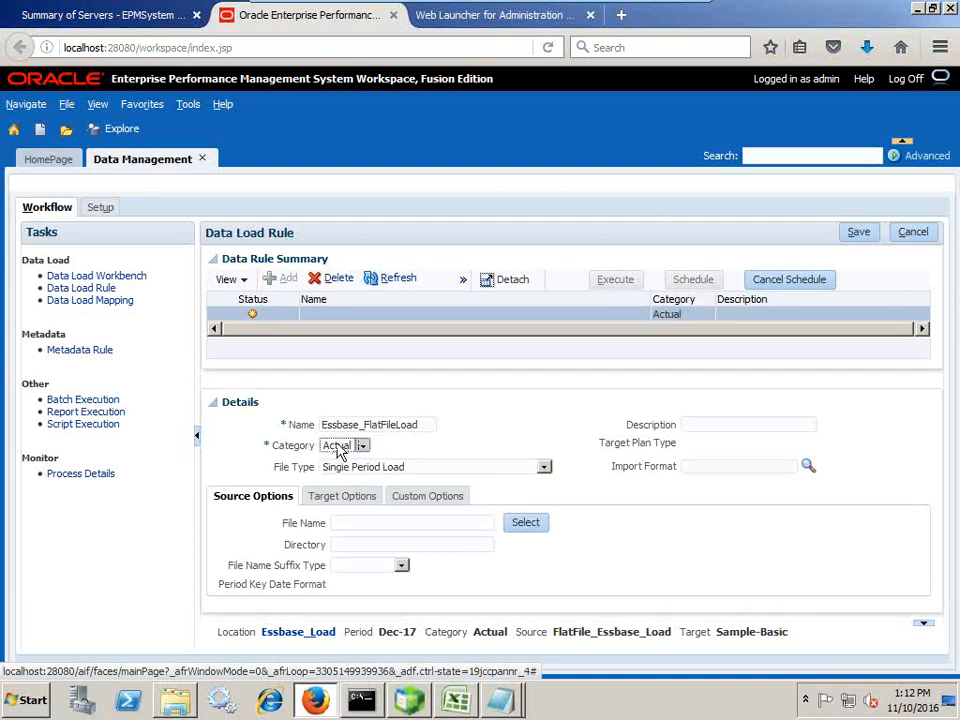
pyautogui.click(340, 450)
pyautogui.click(339, 458)
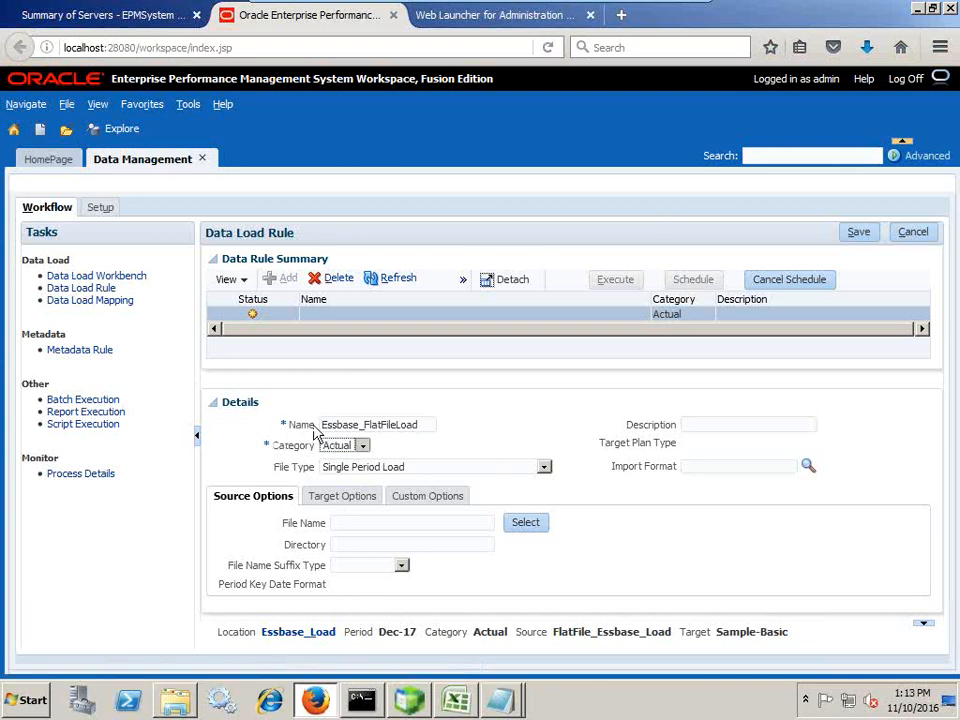
# Upload the Sample_Basic_Data1 text file from the Essbase_Data_Load folder to the FDMEE file repository
pyautogui.click(537, 531)
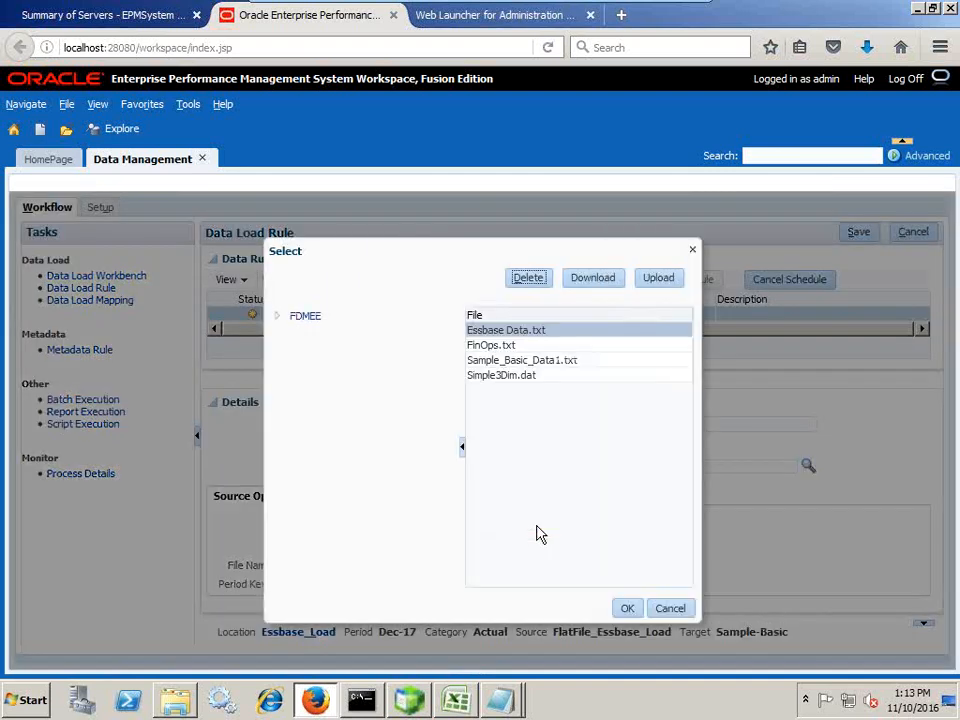
pyautogui.moveTo(467, 257); pyautogui.dragTo(766, 307)
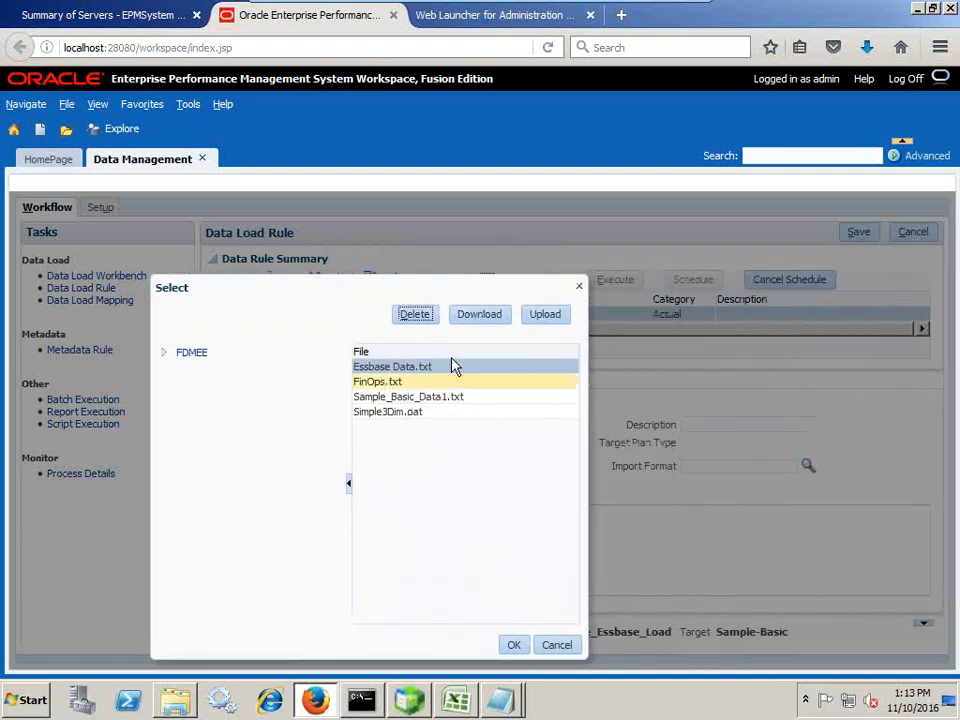
pyautogui.click(546, 315)
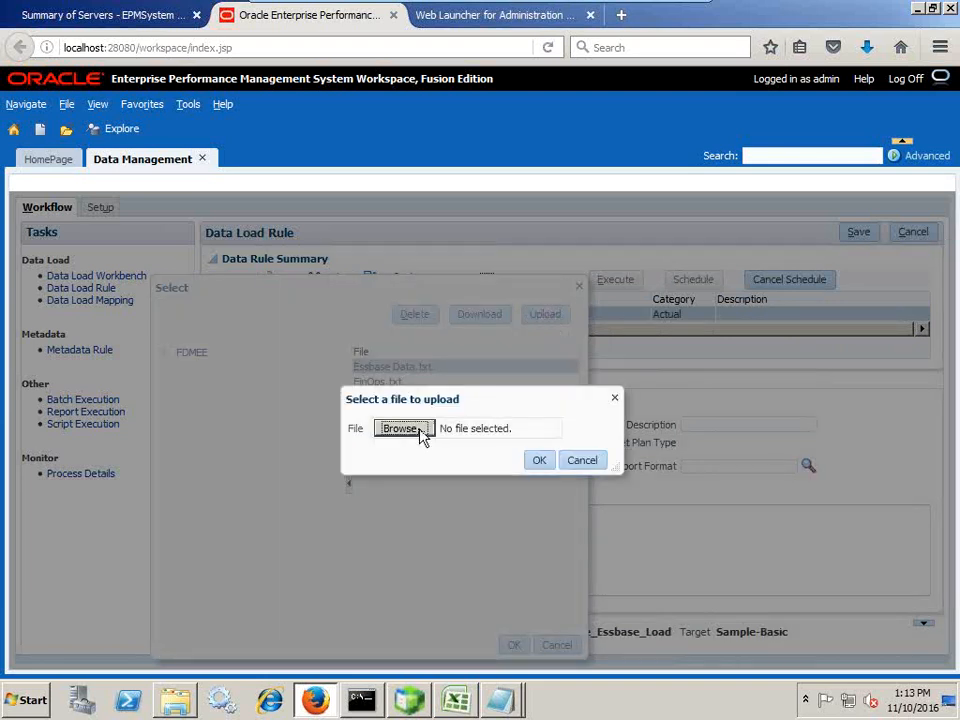
pyautogui.click(420, 430)
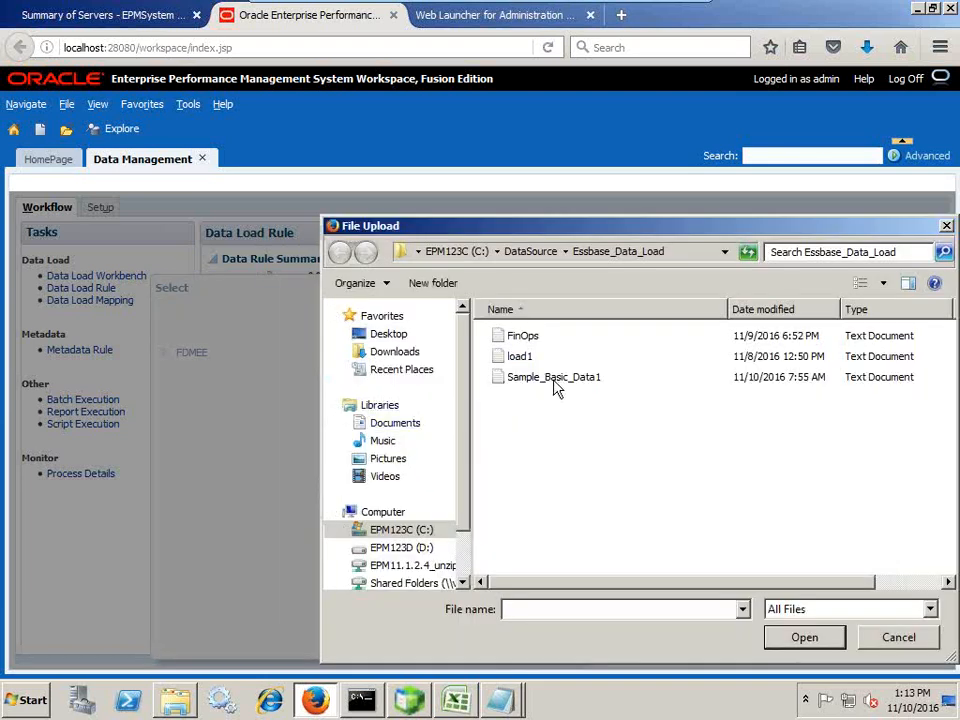
pyautogui.click(556, 386)
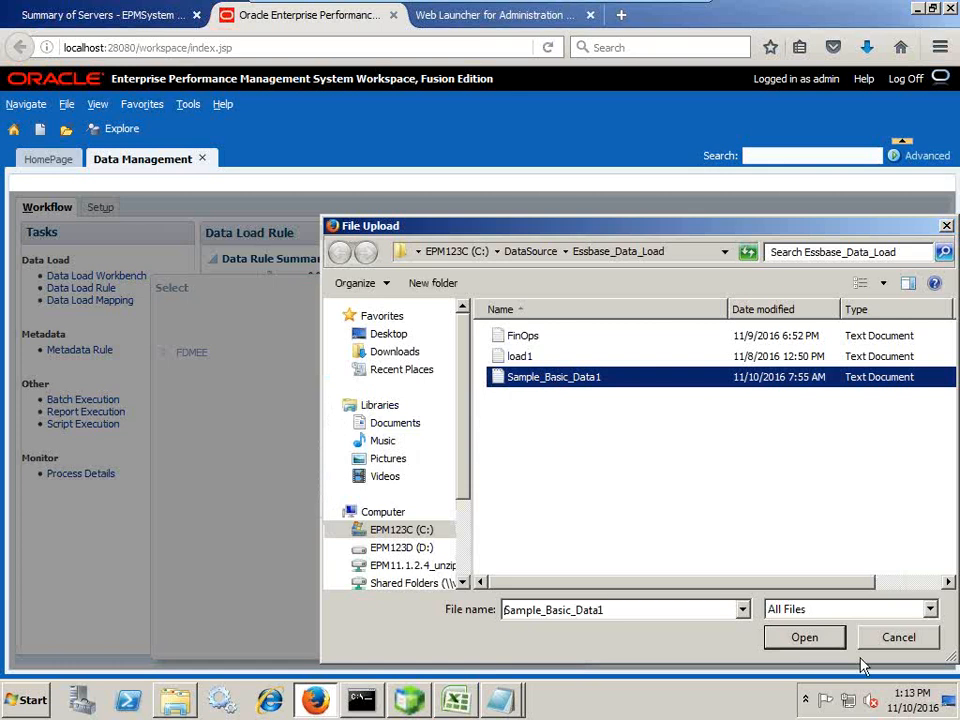
pyautogui.click(806, 639)
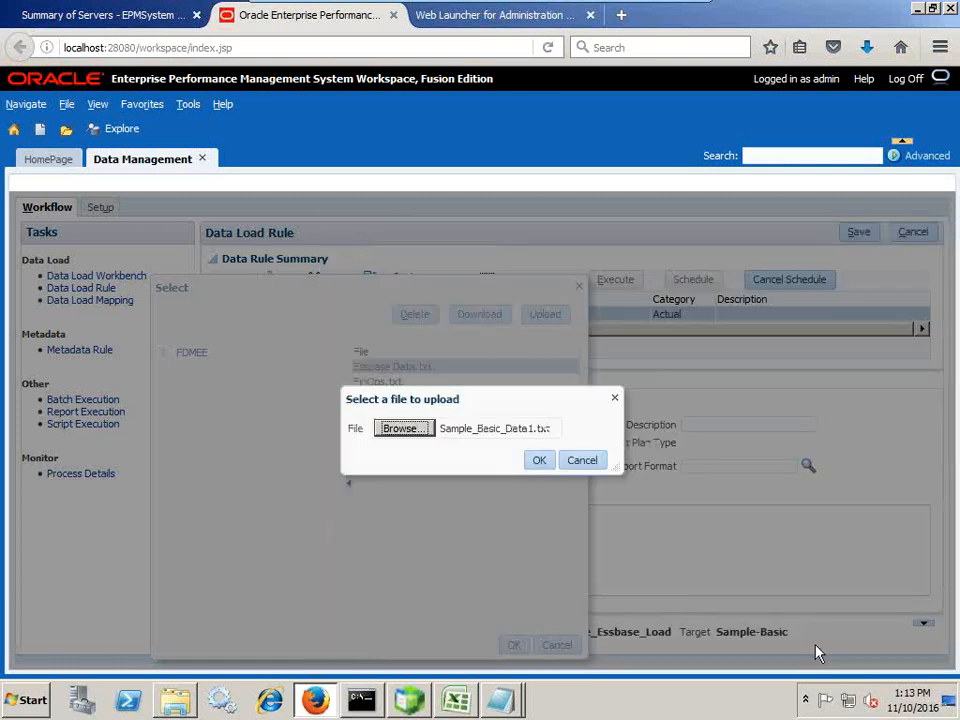
pyautogui.click(539, 460)
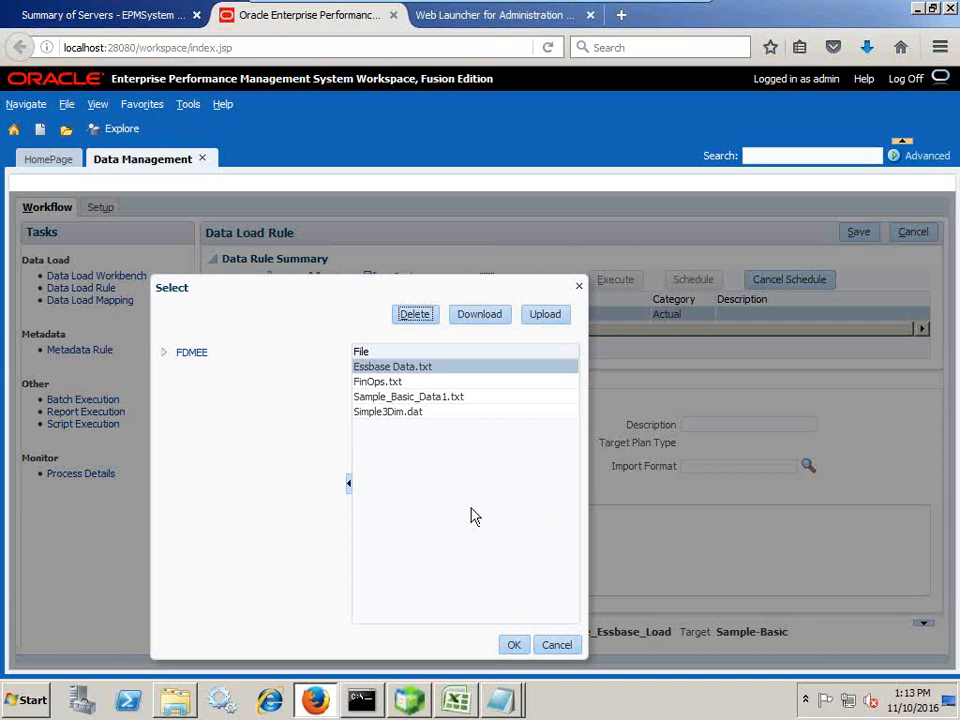
# Assign Sample_Basic_Data1.txt as the source file of the Essbase_FlatFileLoad rule and save the rule
pyautogui.click(436, 397)
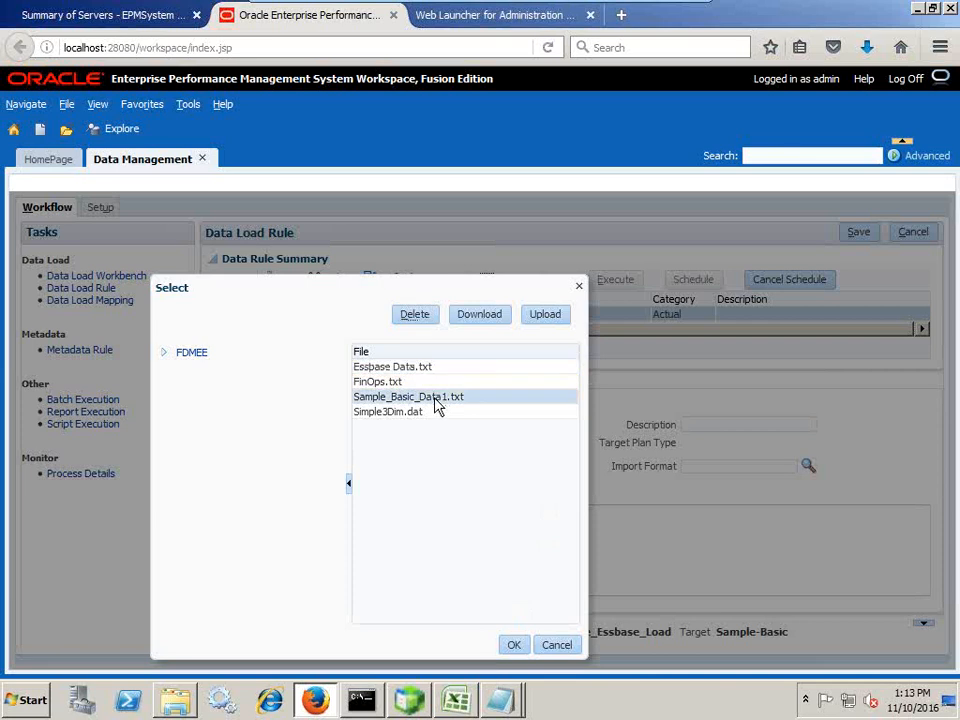
pyautogui.click(513, 643)
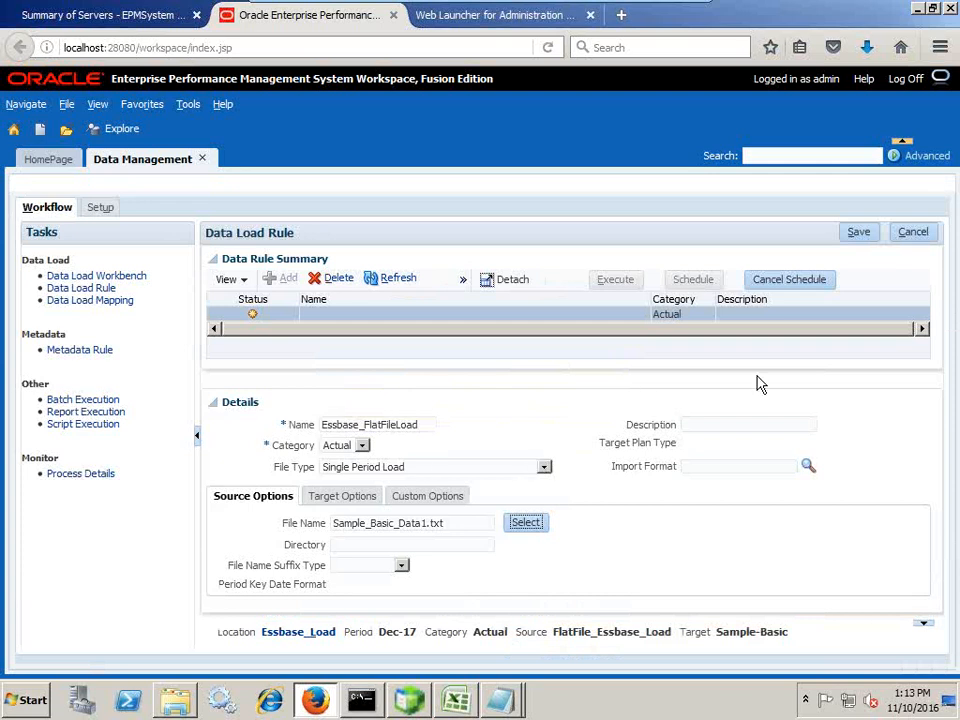
pyautogui.click(860, 233)
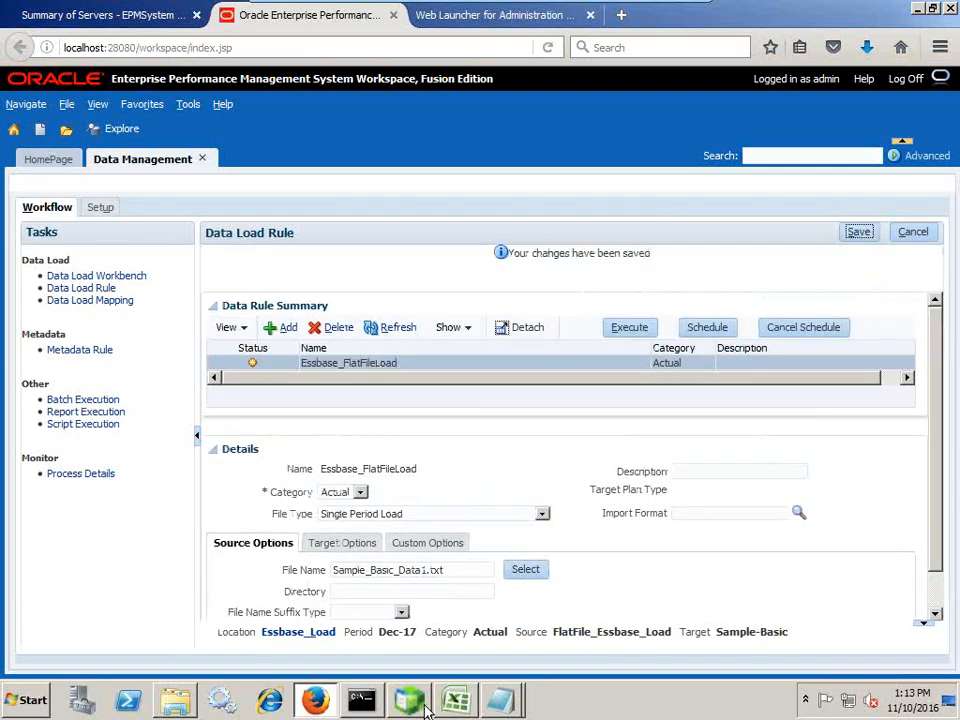
# Compare the Sample_Basic_Data1 records in Notepad with the Excel Sales grid, refresh the grid, and return to Data Management in Firefox
pyautogui.hotkey('alt', 'Tab')
pyautogui.hotkey('alt', 'Tab')
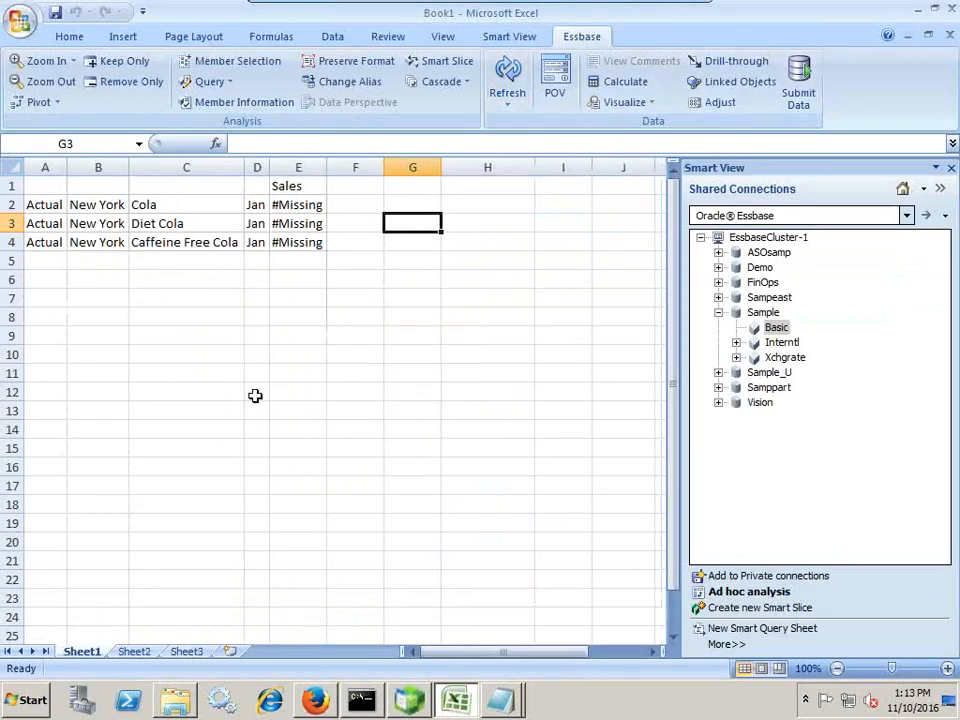
pyautogui.click(500, 695)
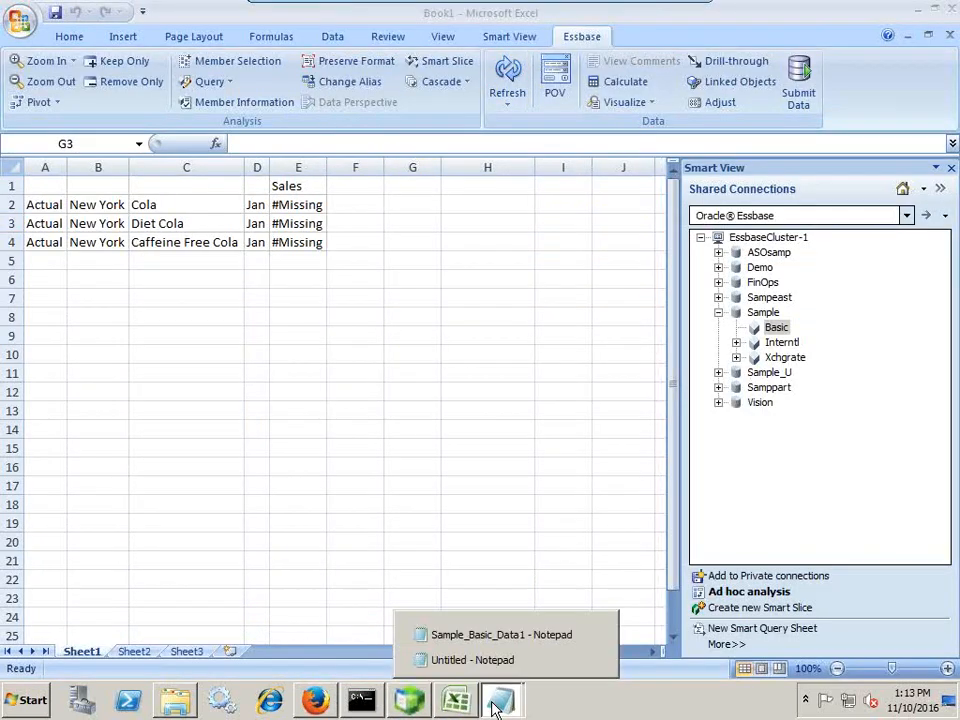
pyautogui.click(510, 637)
pyautogui.moveTo(268, 537); pyautogui.dragTo(226, 290)
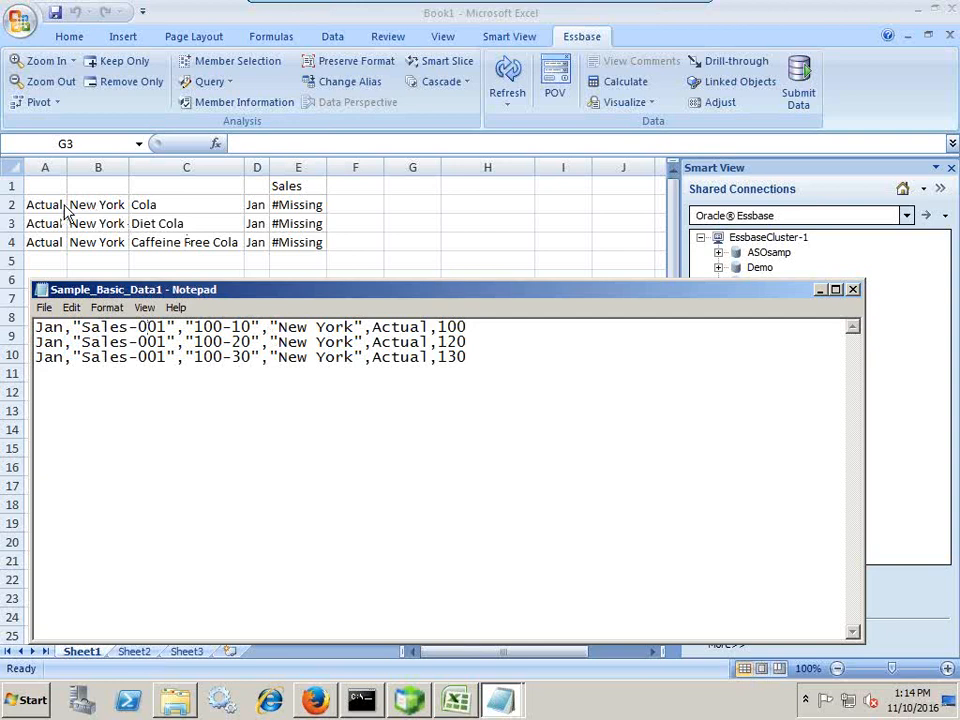
pyautogui.click(508, 74)
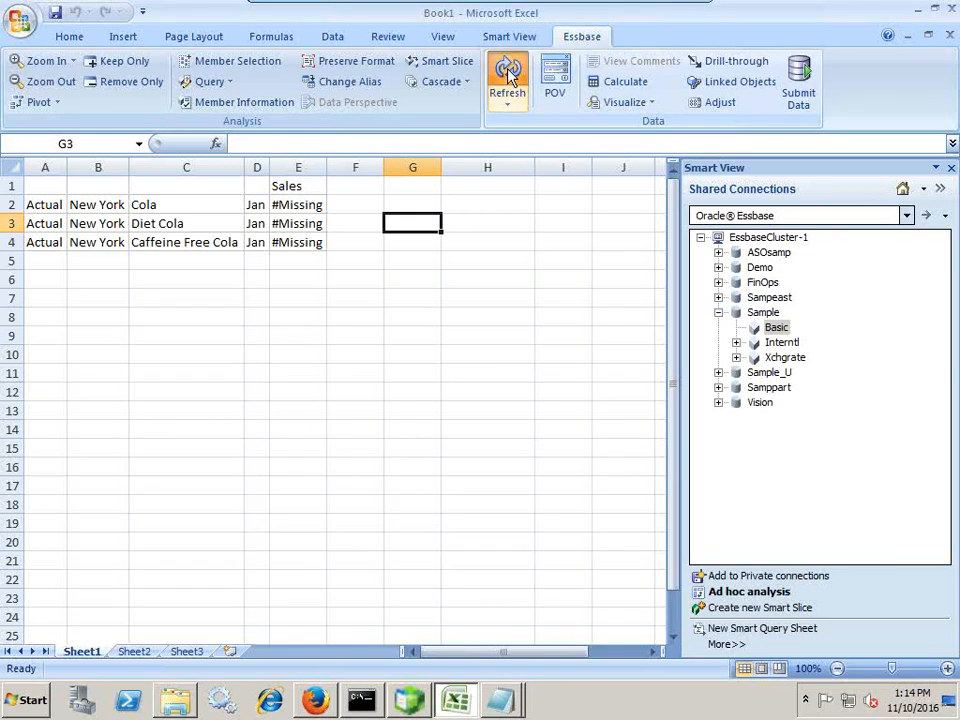
pyautogui.click(418, 697)
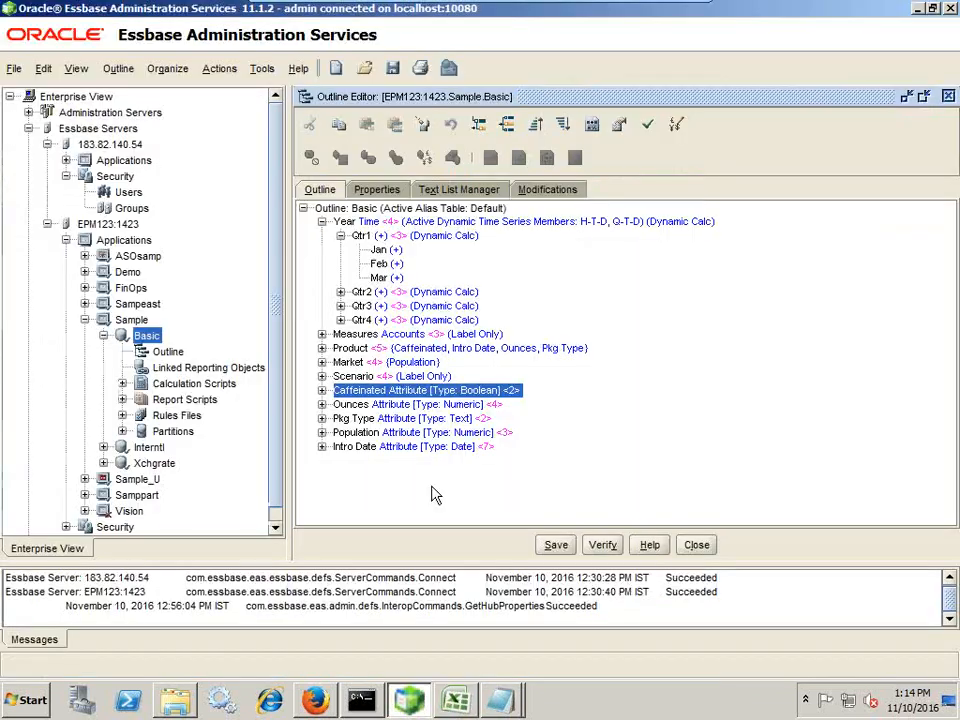
pyautogui.hotkey('alt', 'Tab')
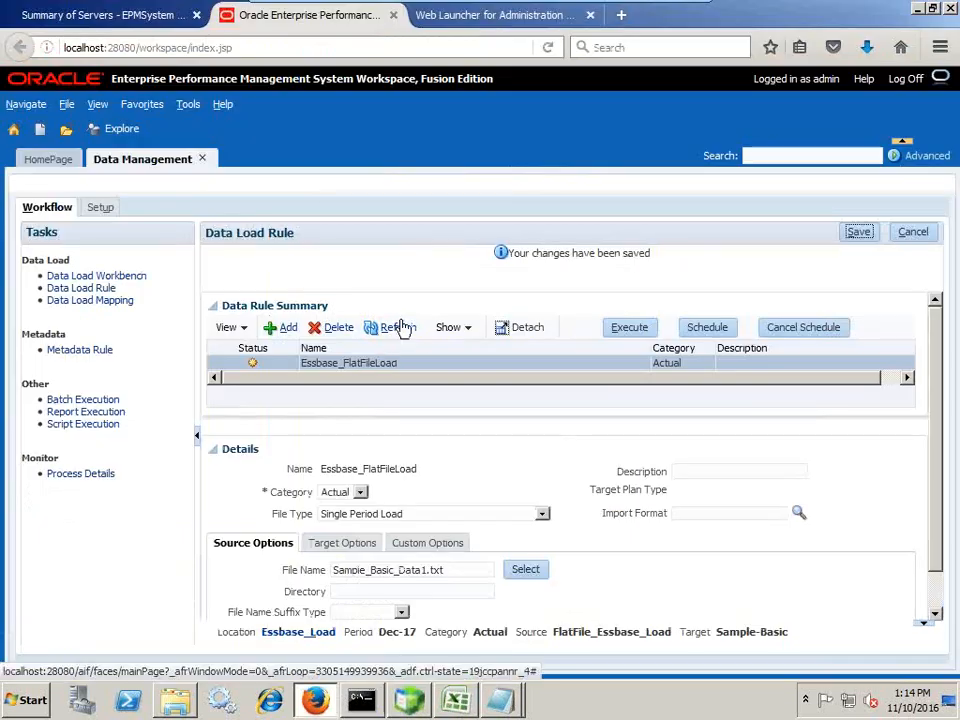
# Prepare the Essbase_FlatFileLoad rule for execution with Import from Source and Export to Target enabled
pyautogui.click(396, 328)
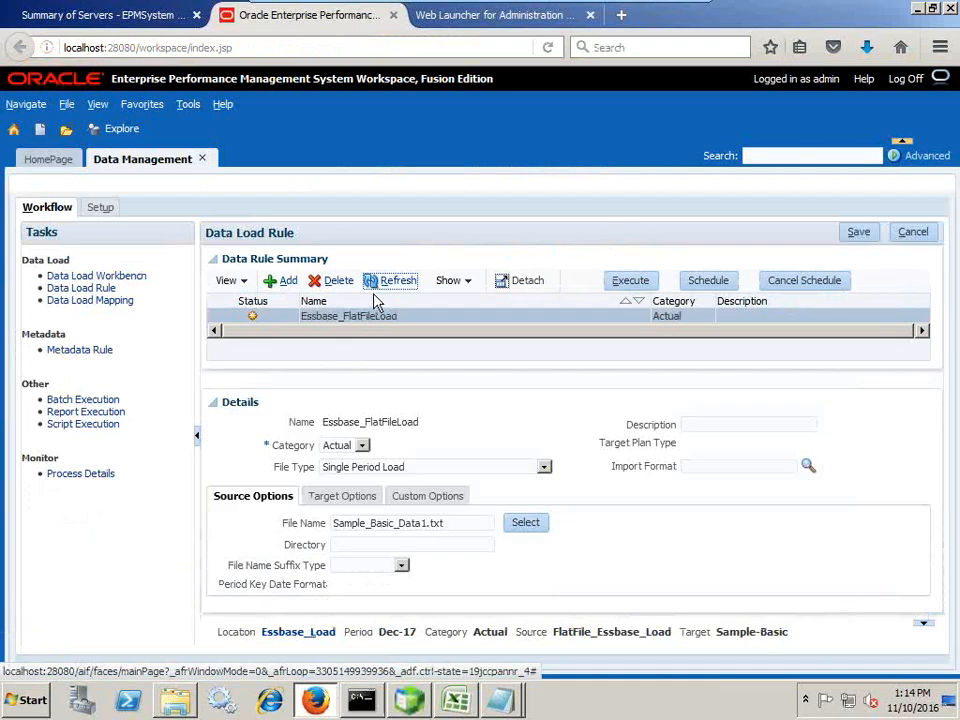
pyautogui.click(632, 284)
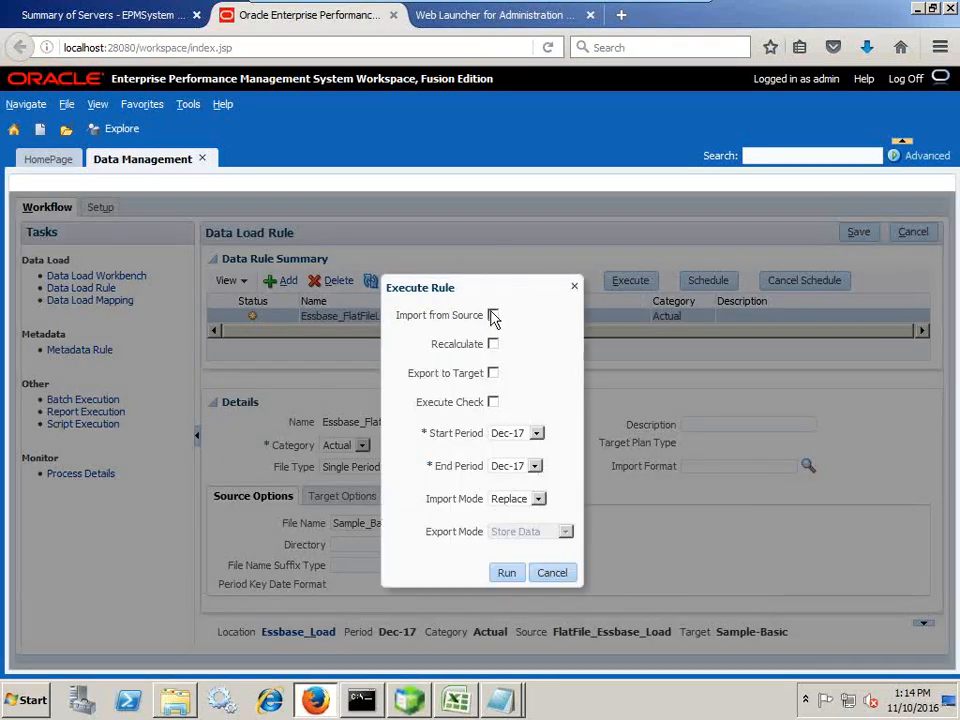
pyautogui.click(492, 315)
pyautogui.click(493, 373)
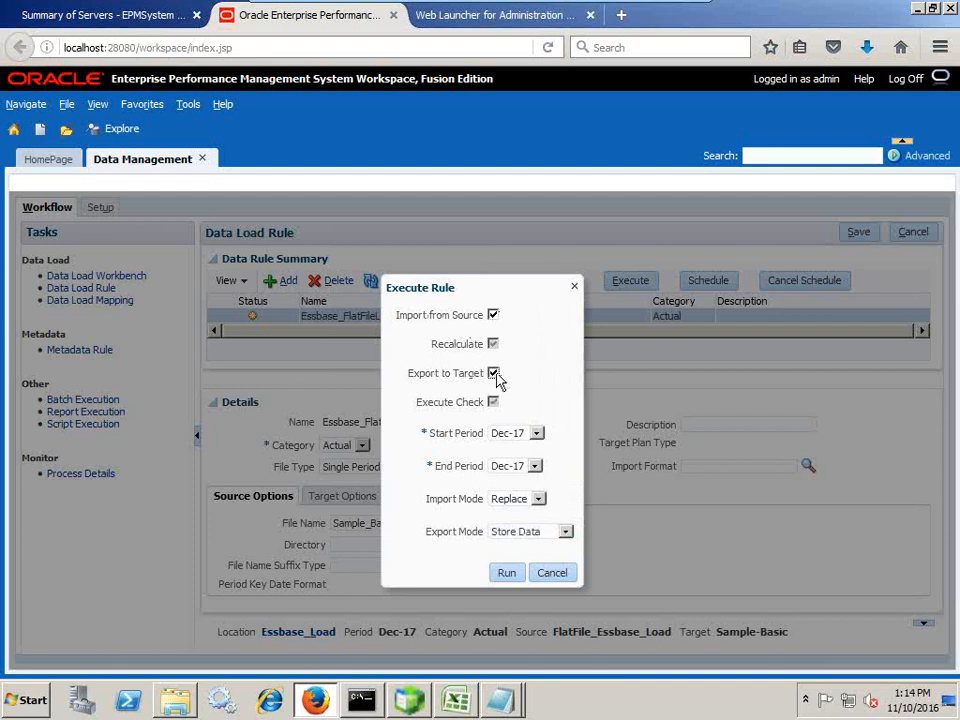
# Run the rule with both start and end period set to Jan-17, and refresh its status in the rule summary
pyautogui.click(520, 433)
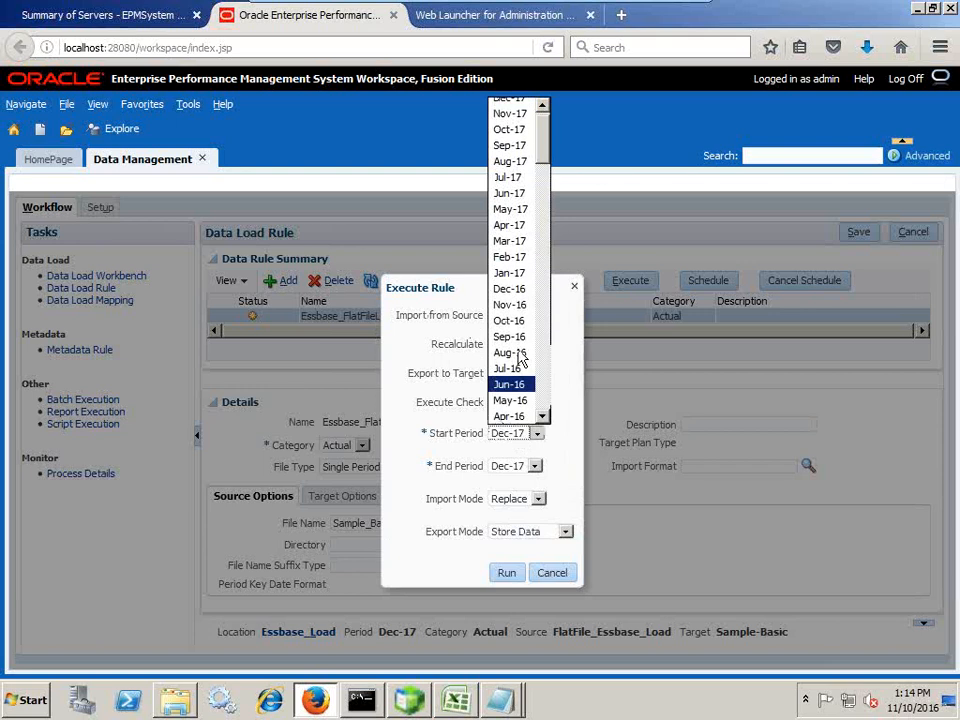
pyautogui.click(512, 272)
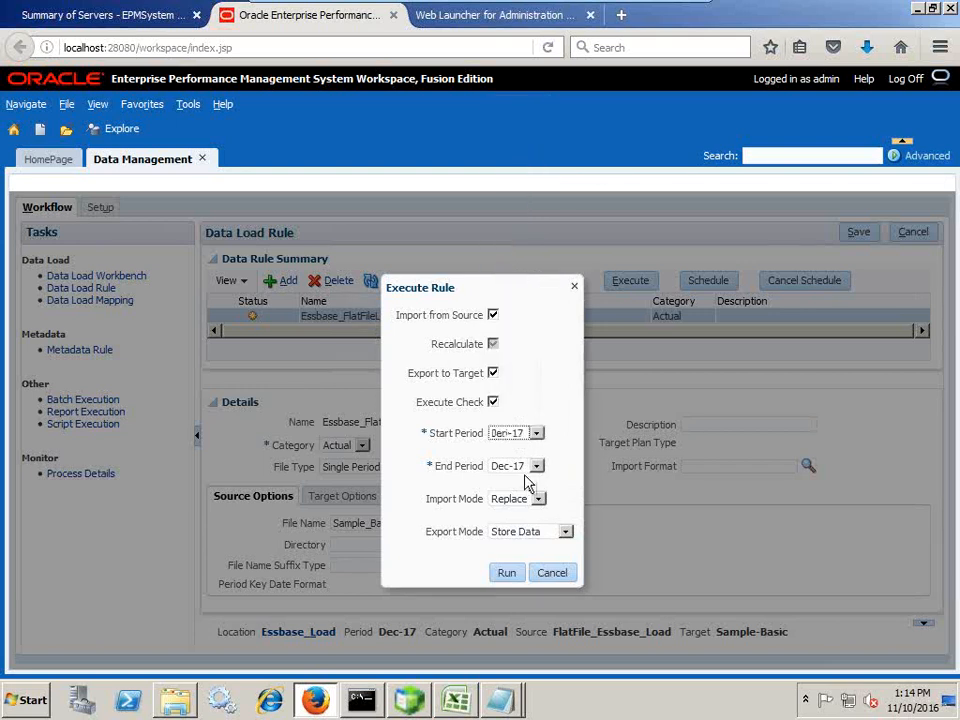
pyautogui.click(516, 467)
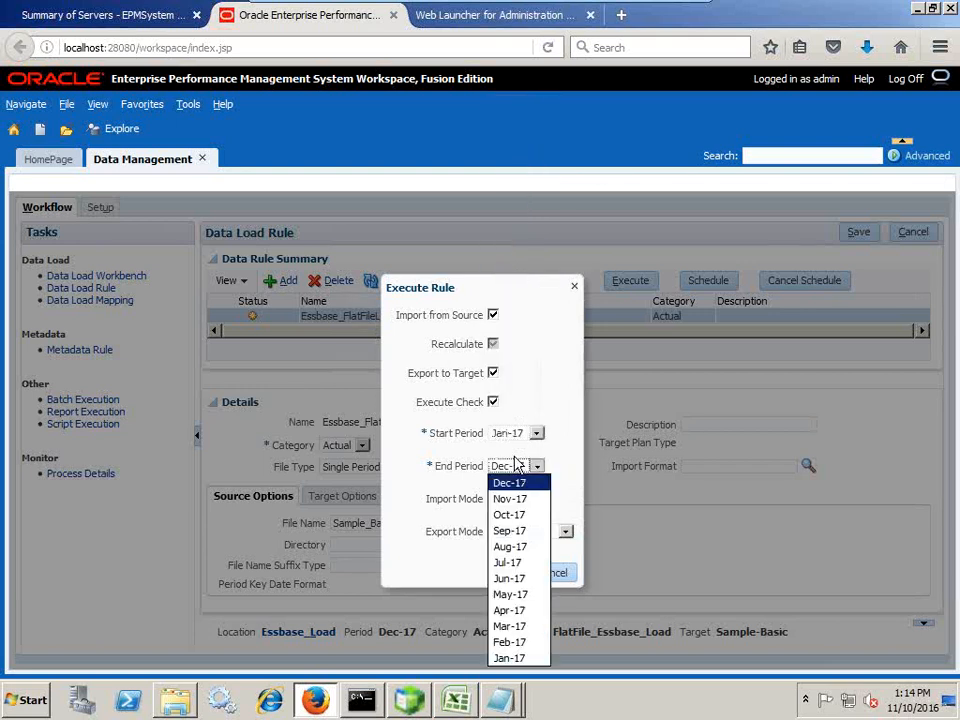
pyautogui.click(510, 657)
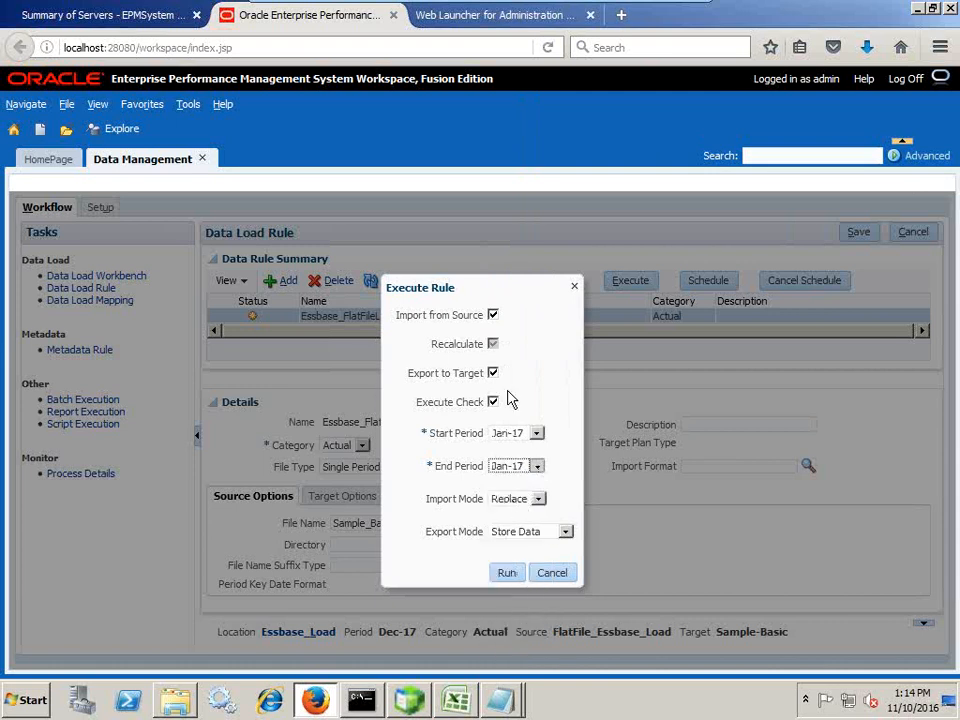
pyautogui.click(509, 575)
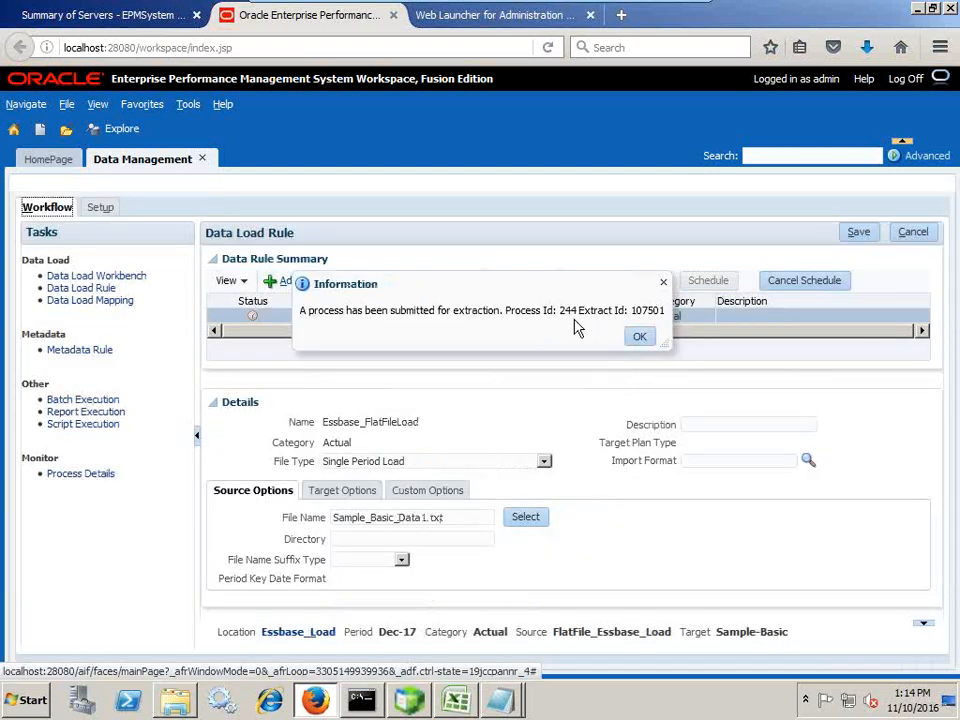
pyautogui.click(639, 336)
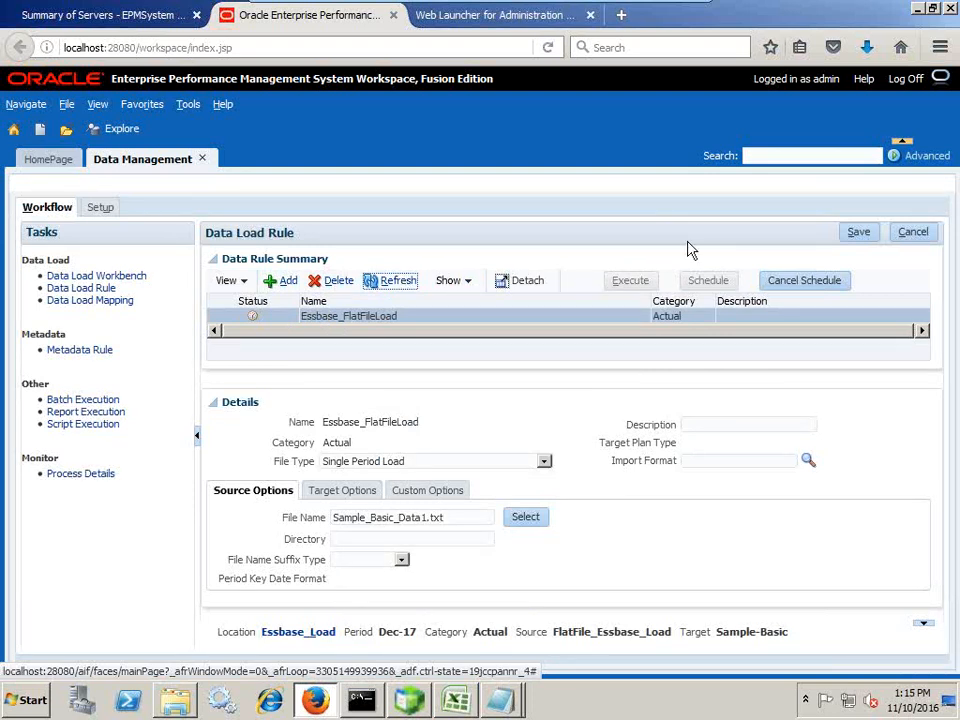
pyautogui.click(395, 283)
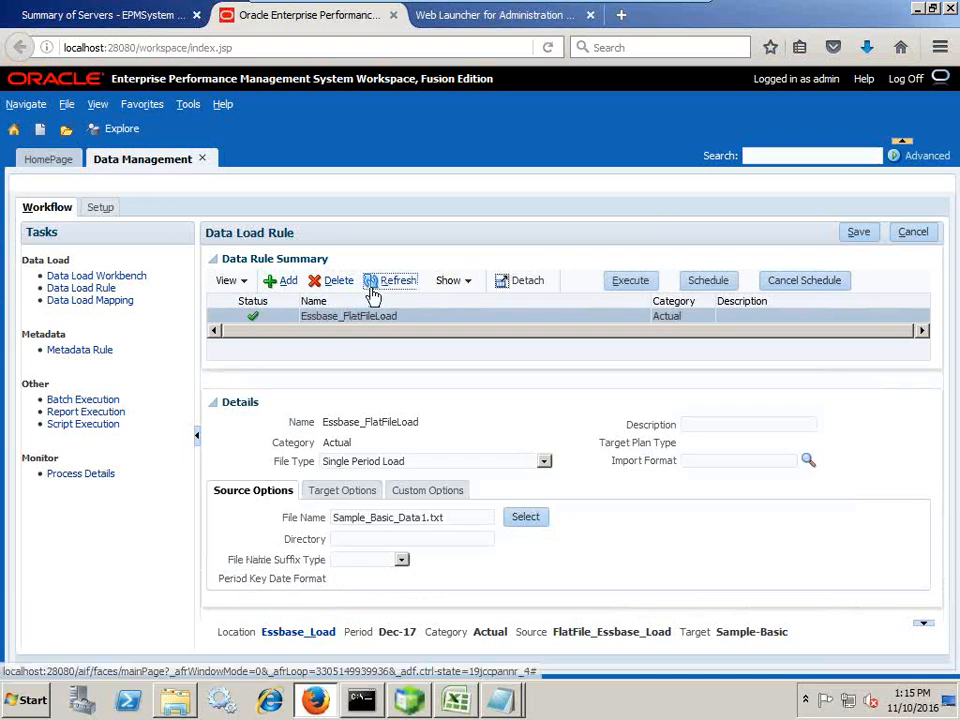
# Switch to Excel, refresh the Essbase Sales grid, and check it against the Sample_Basic_Data1 file in Notepad, including the Sales-001 account
pyautogui.click(456, 700)
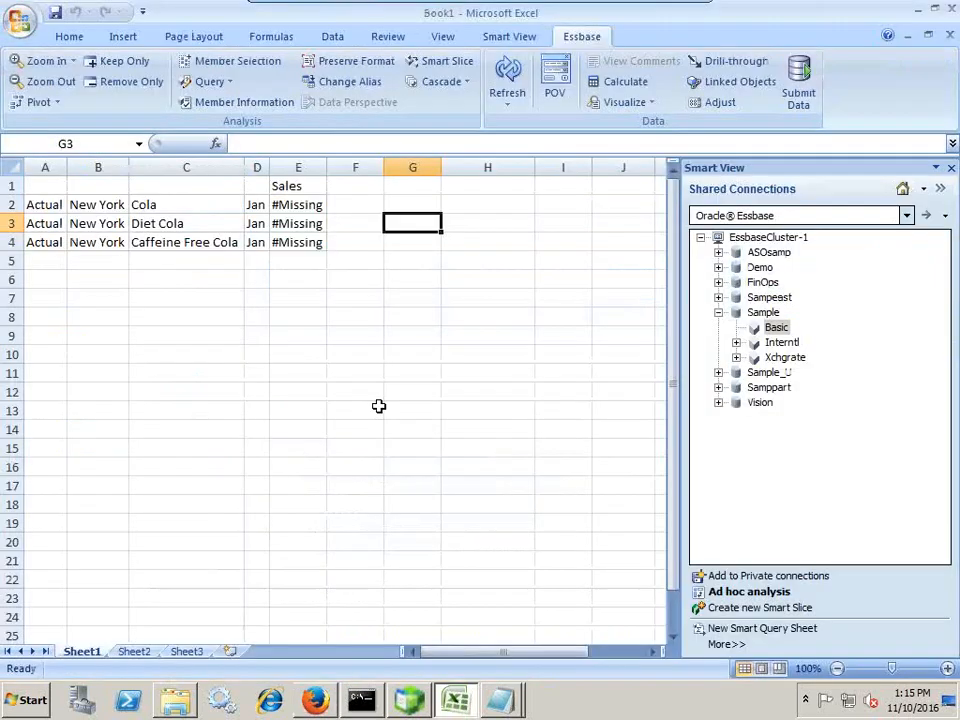
pyautogui.click(508, 82)
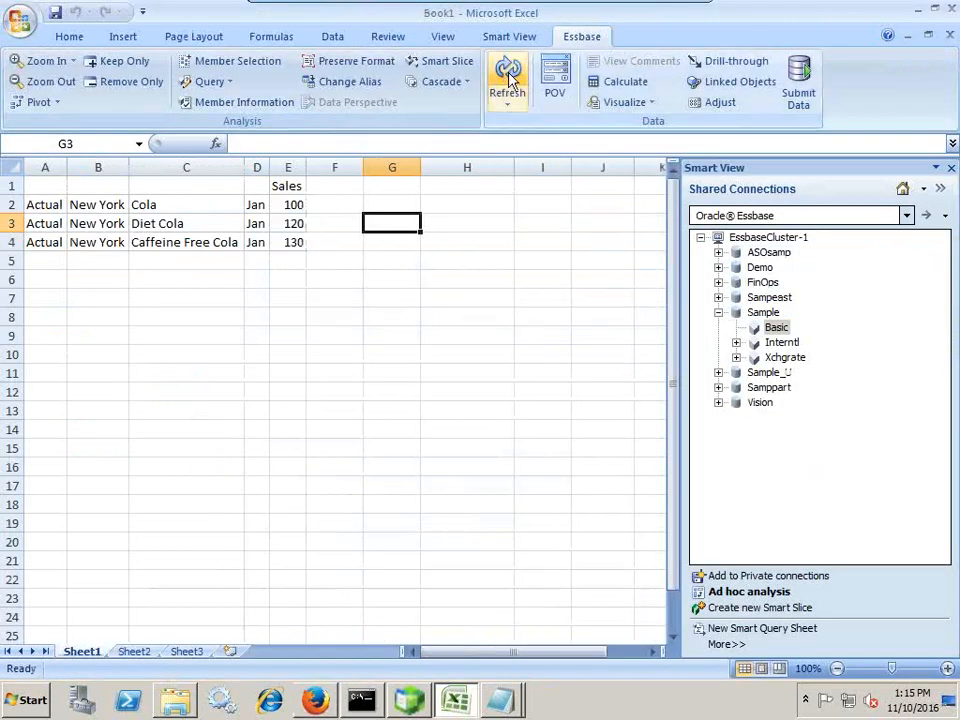
pyautogui.click(504, 712)
pyautogui.click(480, 636)
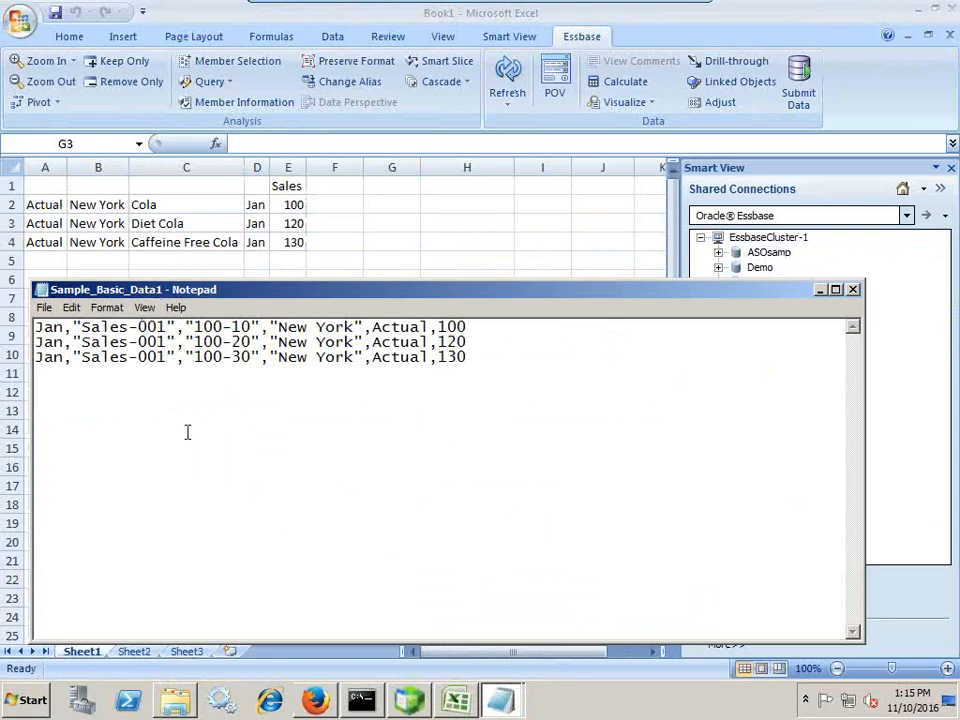
pyautogui.moveTo(123, 326); pyautogui.dragTo(83, 327)
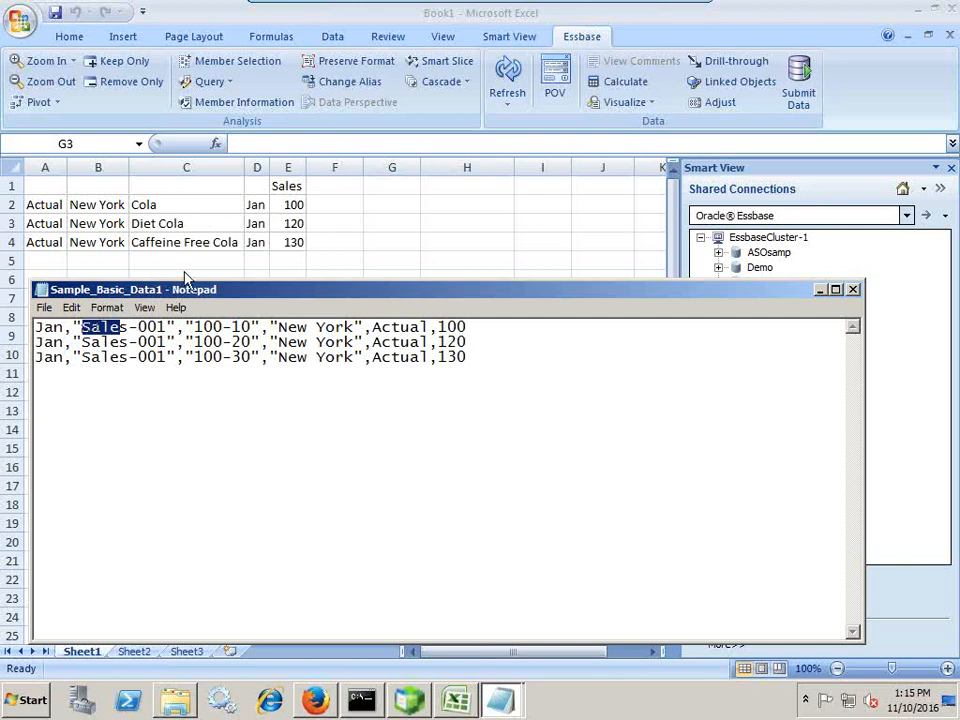
pyautogui.moveTo(167, 327); pyautogui.dragTo(93, 327)
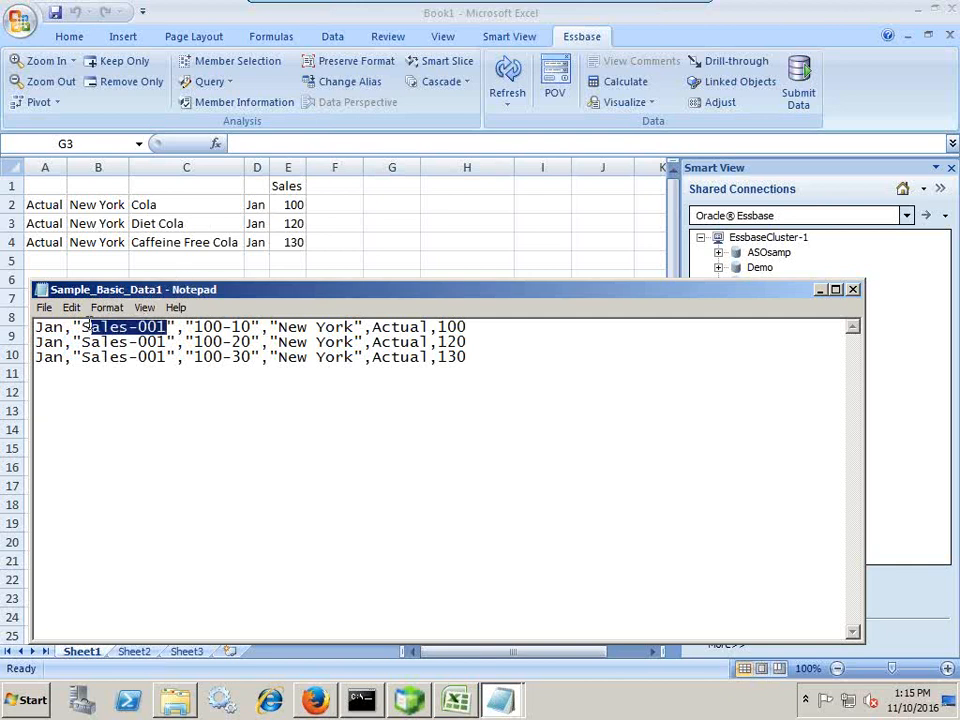
# Return to Data Management in Firefox and open the process details for the Essbase_FlatFileLoad rule's run
pyautogui.click(310, 700)
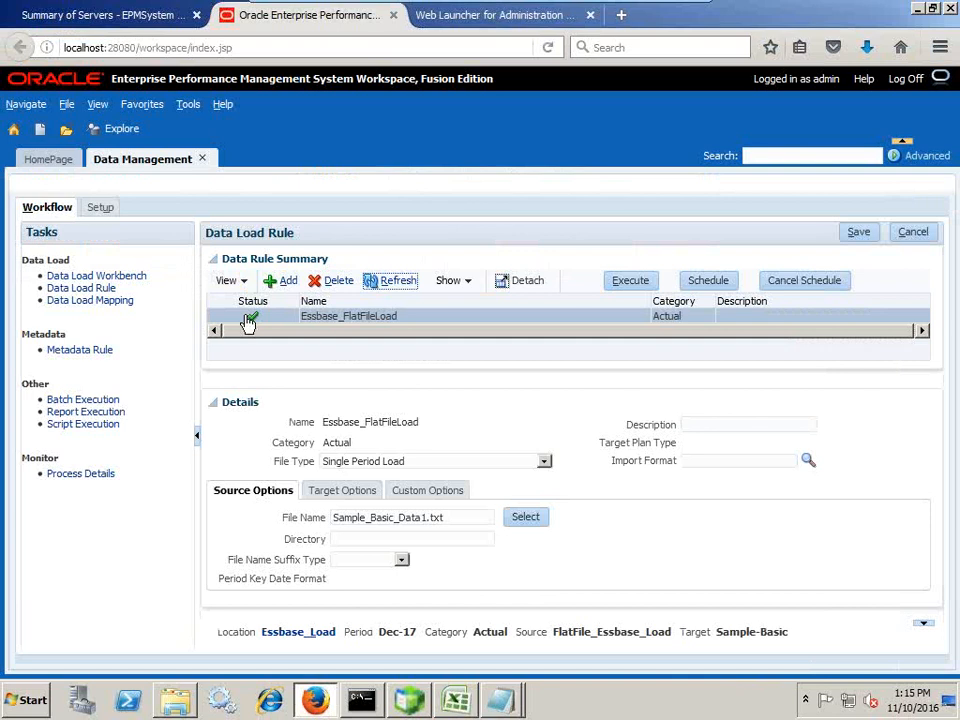
pyautogui.click(100, 275)
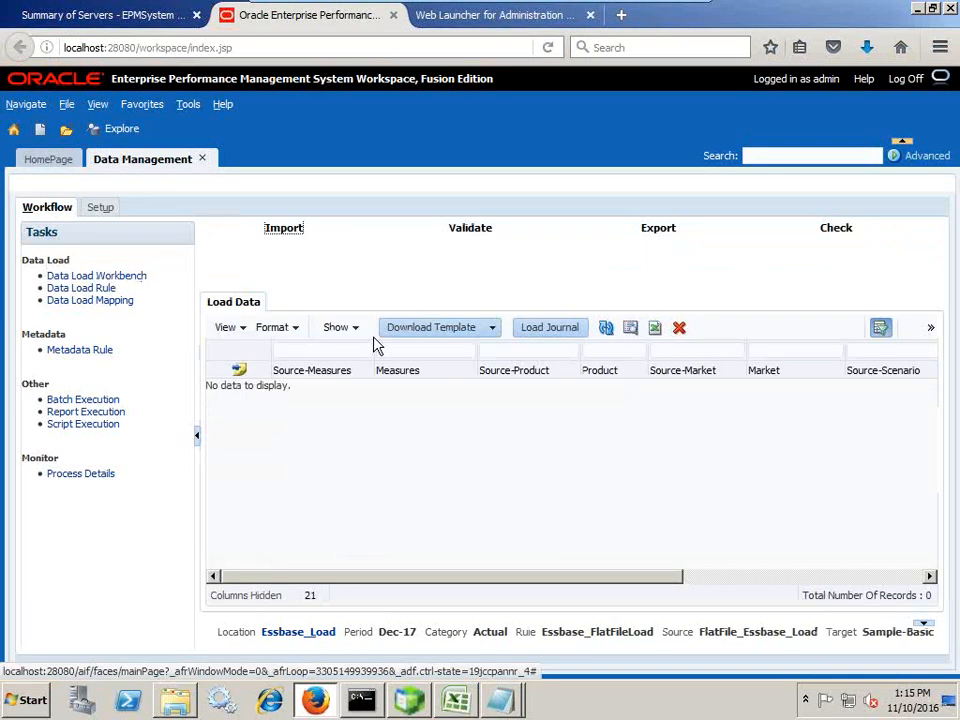
pyautogui.click(112, 288)
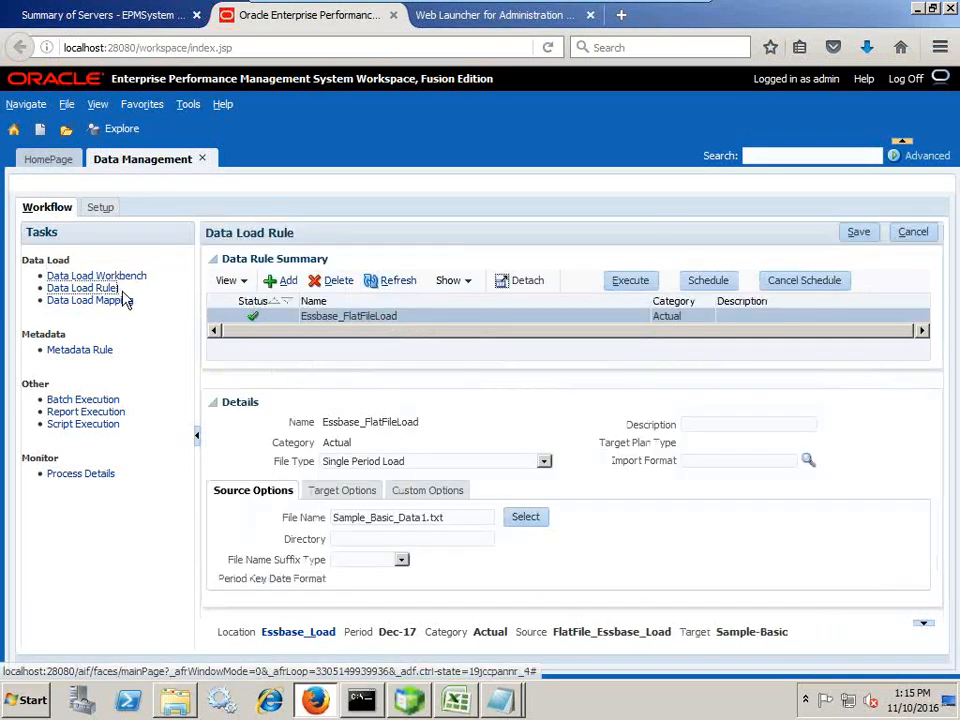
pyautogui.click(253, 317)
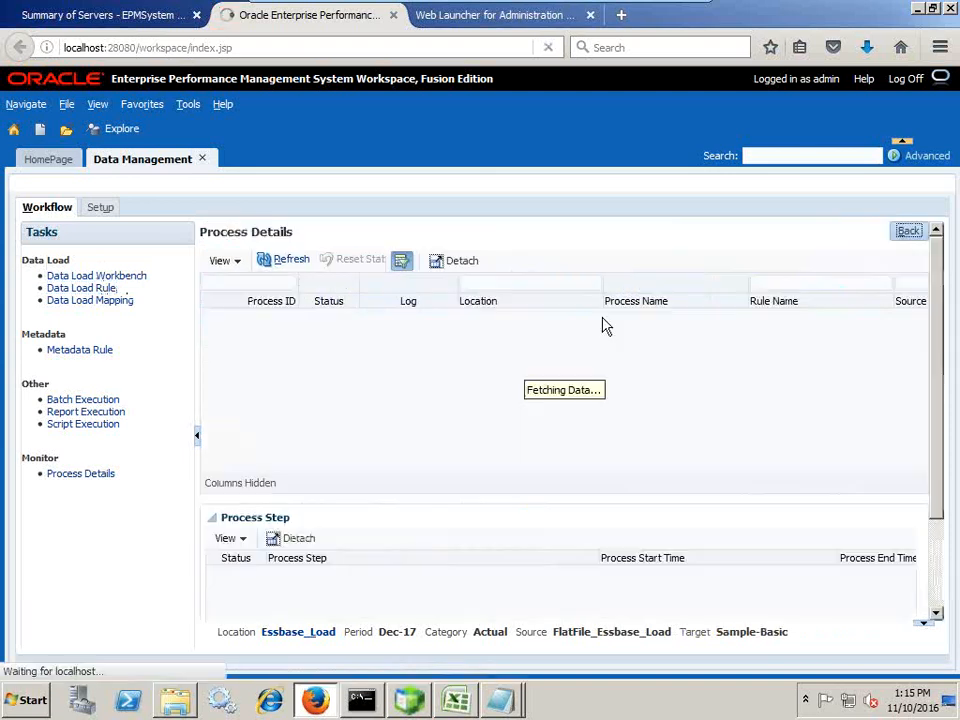
# Review the run's process steps, and read its log in Notepad from the import step to the consolidation step
pyautogui.scroll(-3, 900, 455)
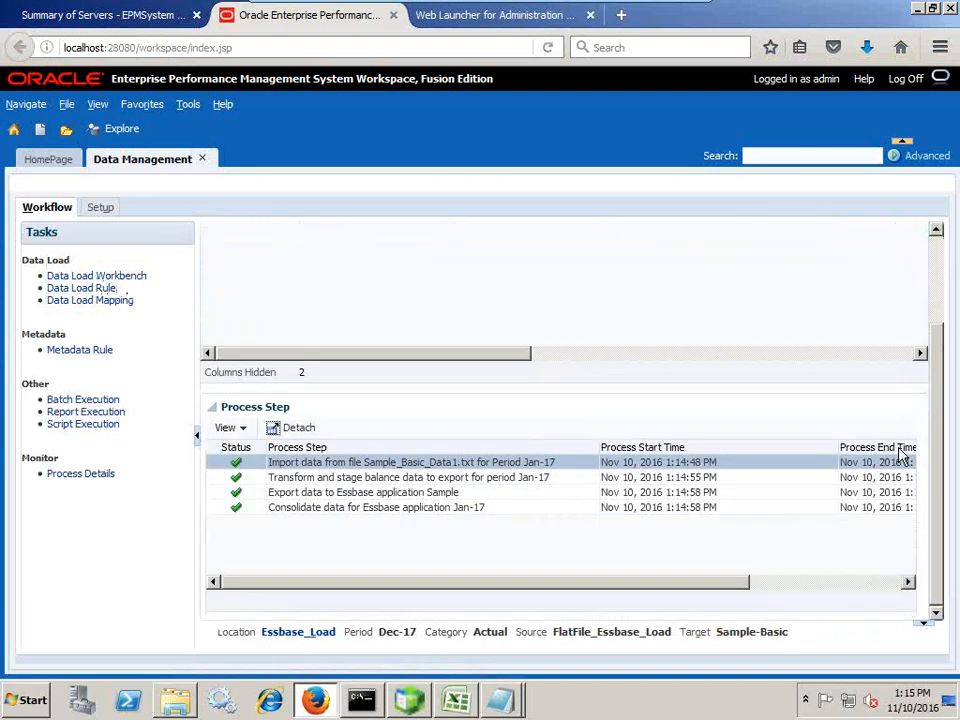
pyautogui.scroll(3, 900, 455)
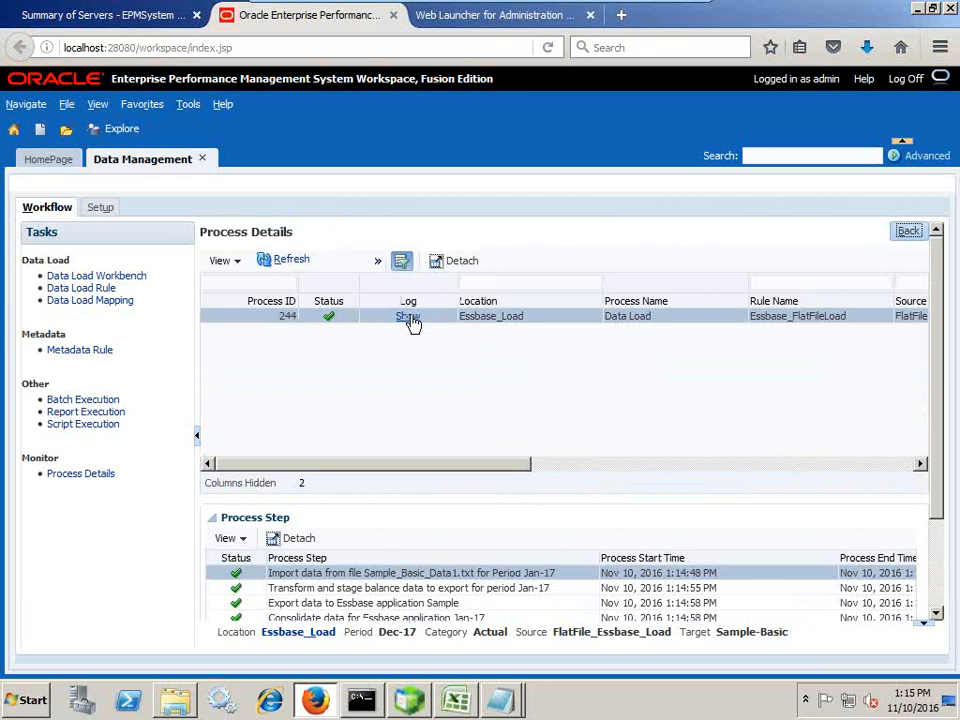
pyautogui.click(409, 314)
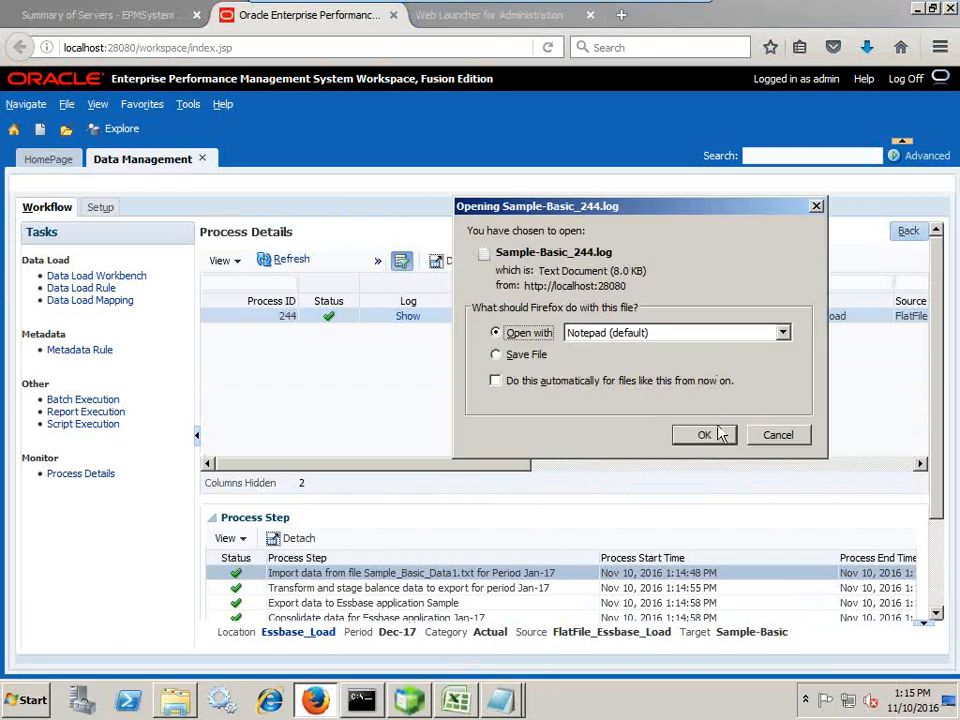
pyautogui.click(722, 434)
pyautogui.doubleClick(796, 387)
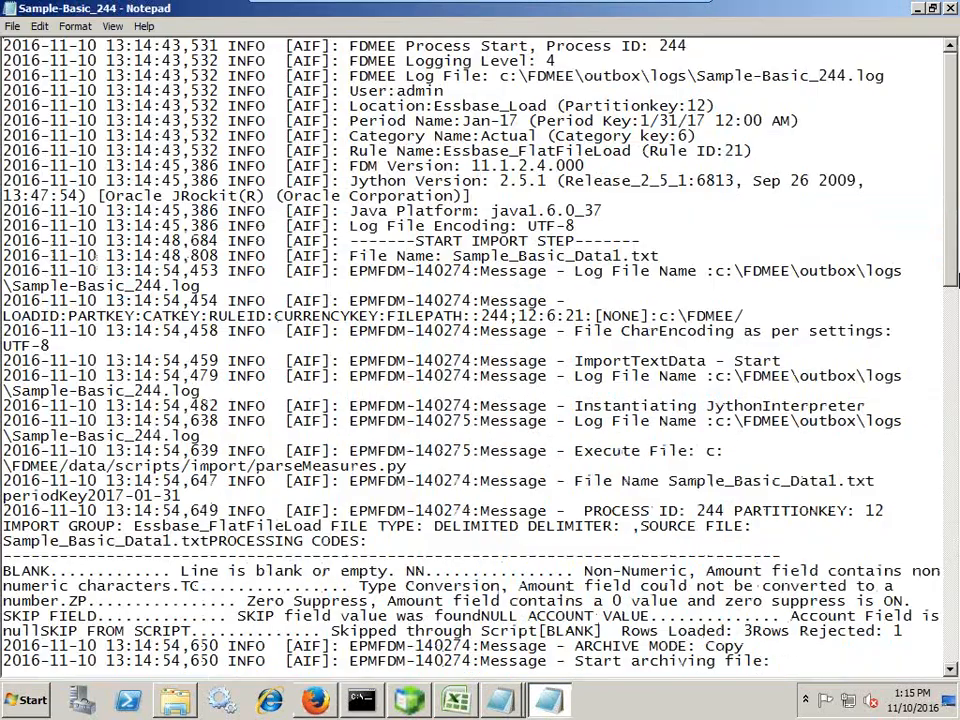
pyautogui.scroll(-15, 946, 610)
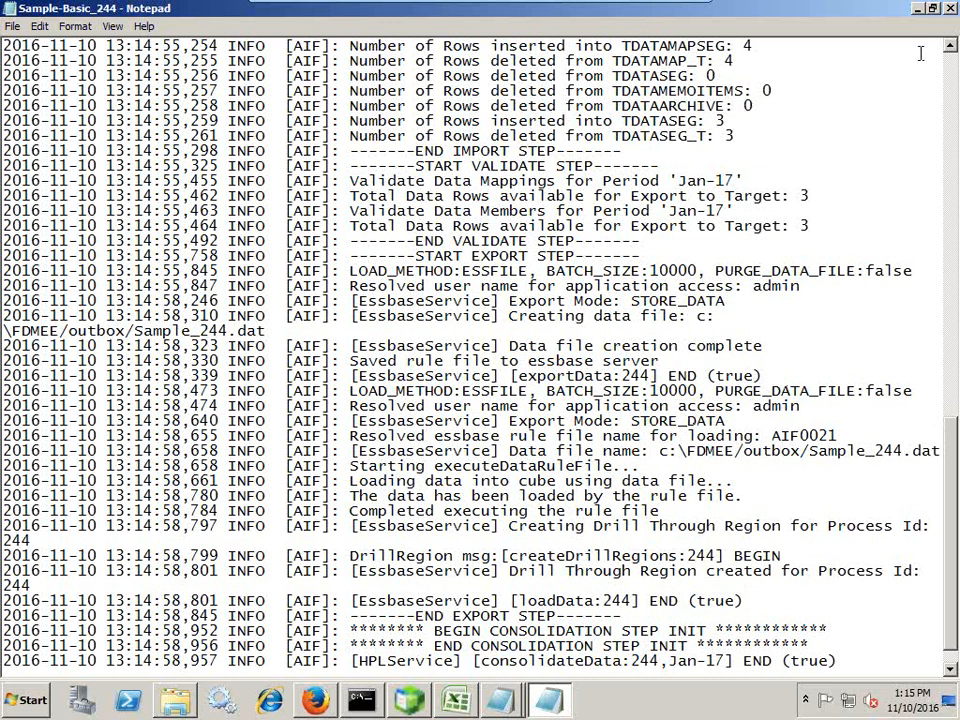
pyautogui.click(949, 8)
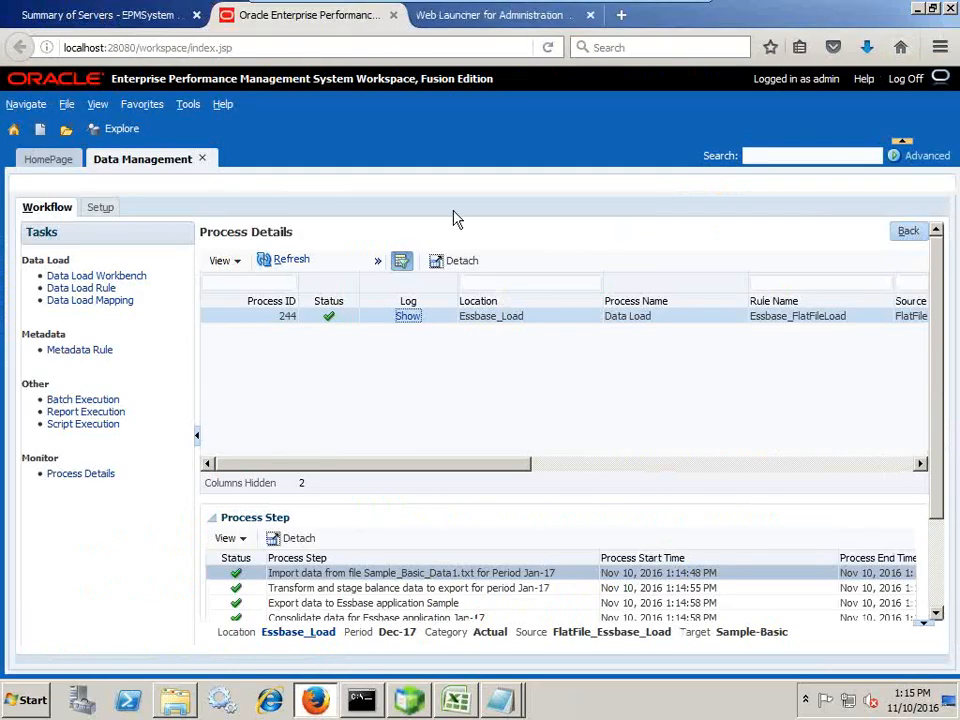
# Refresh the process details and switch to Excel to view the Essbase Sales grid
pyautogui.click(291, 262)
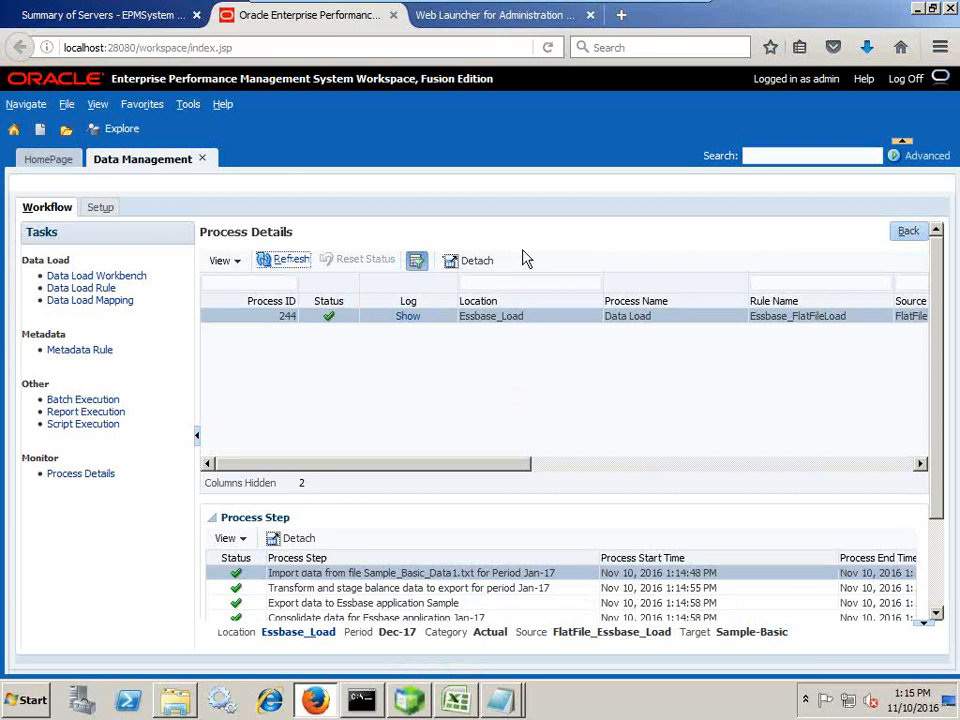
pyautogui.click(456, 700)
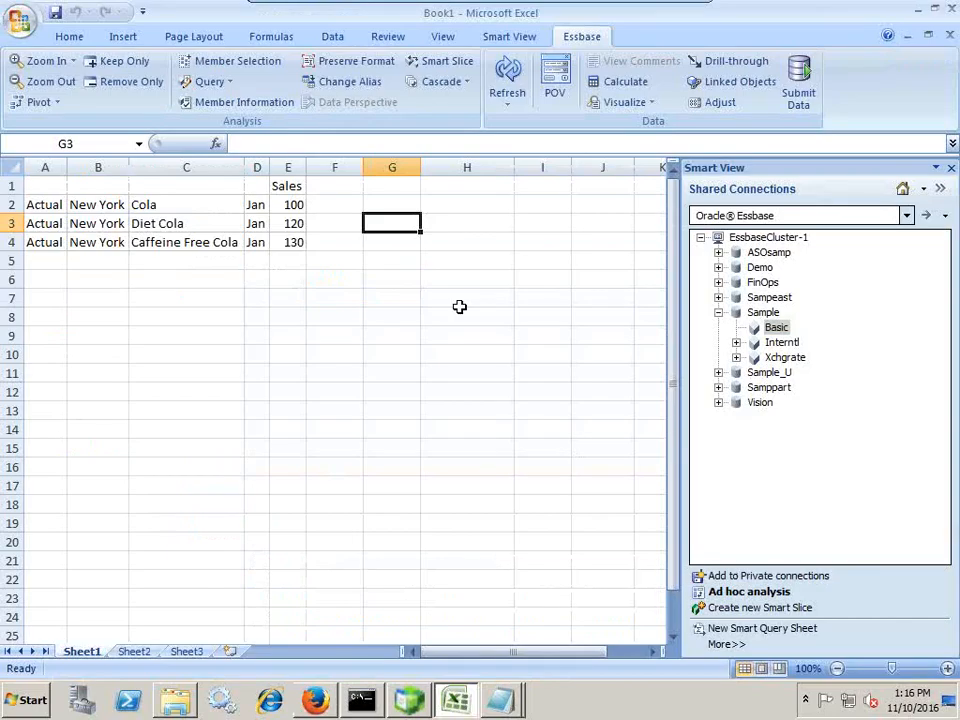